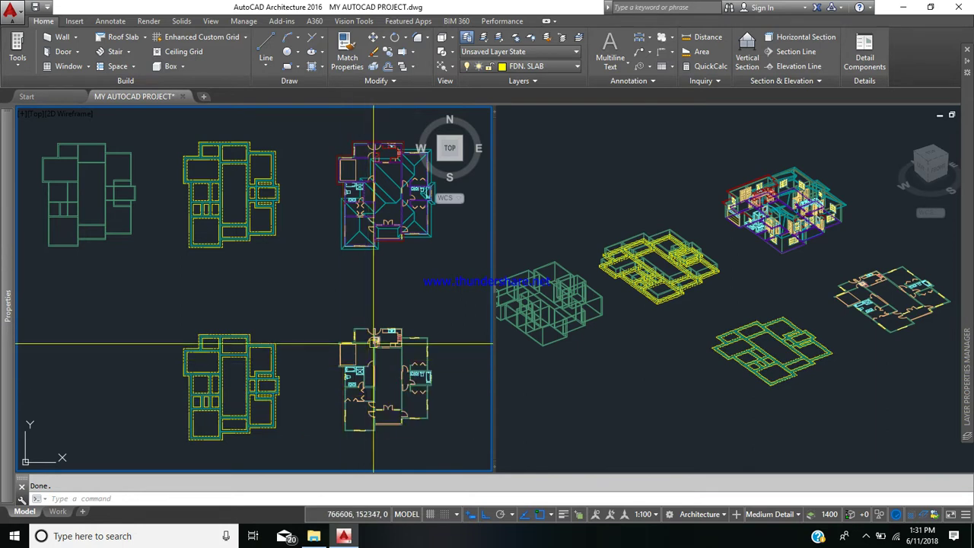
click(867, 536)
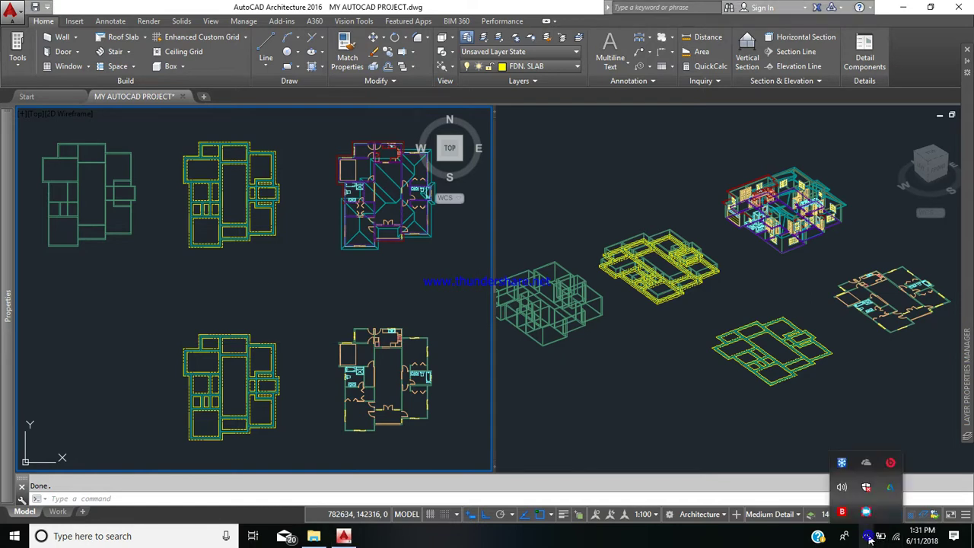
click(435, 432)
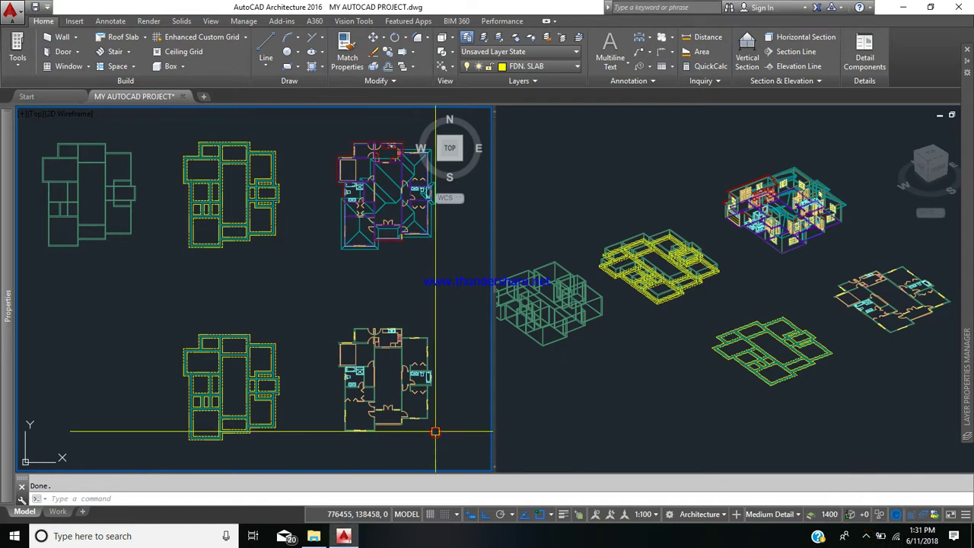
middle_drag(440, 310, 408, 326)
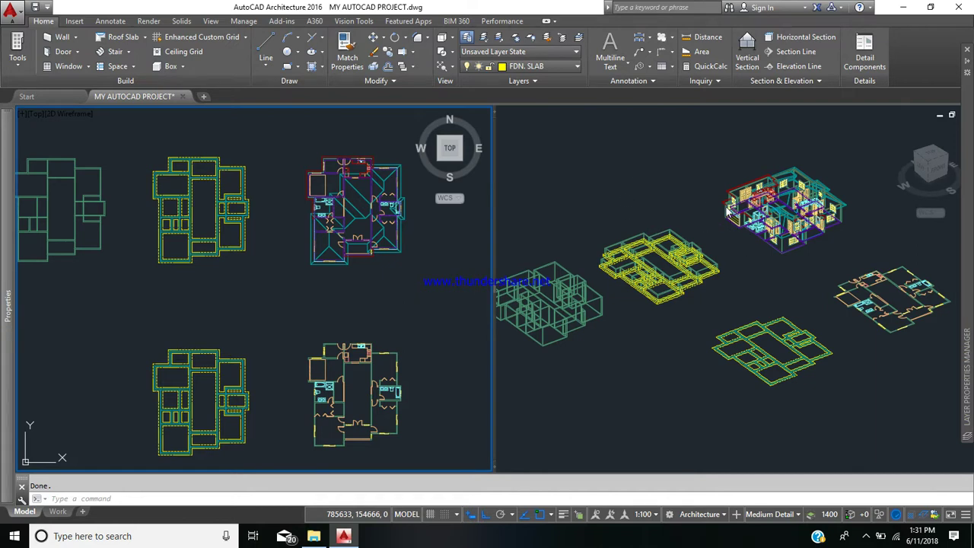
Start the Move command and select most of the foundation's walls and strip footings in the 3D viewport
click(715, 289)
middle_drag(715, 278, 675, 343)
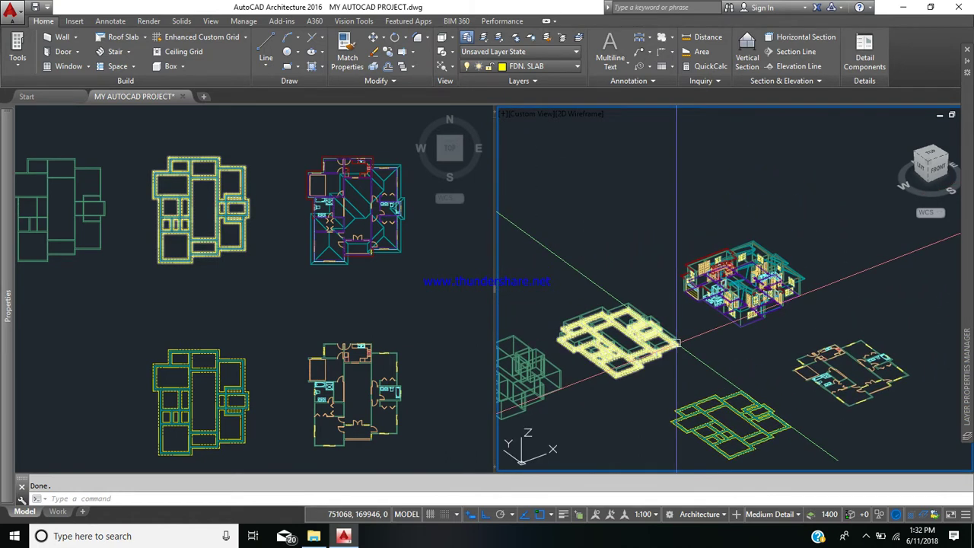
scroll(675, 342, up, 3)
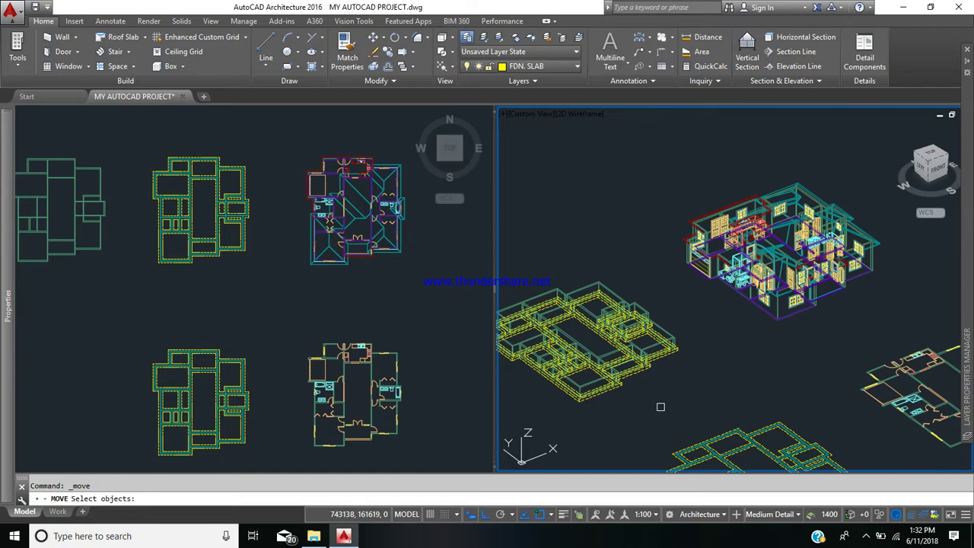
click(685, 407)
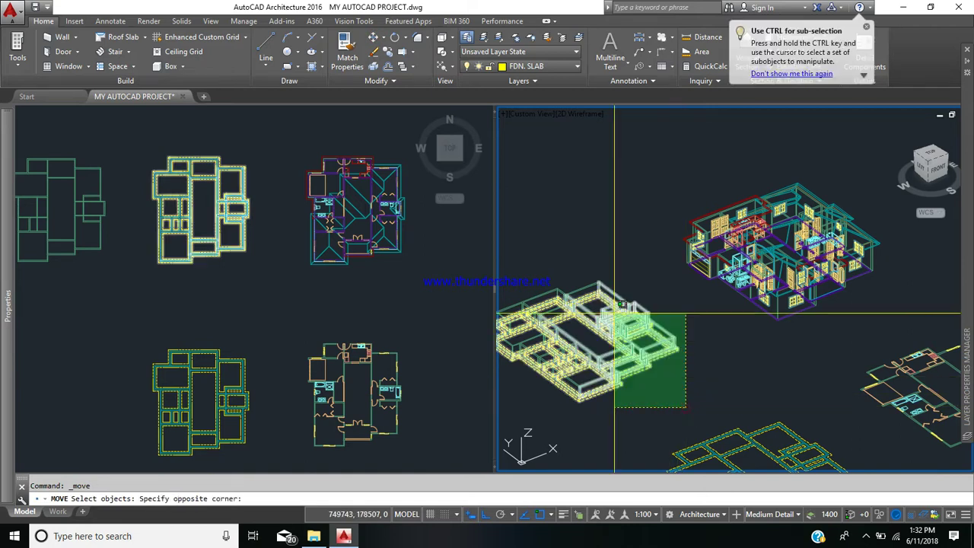
click(546, 275)
middle_drag(548, 282, 615, 278)
scroll(615, 278, up, 2)
scroll(589, 384, up, 2)
click(581, 408)
click(534, 264)
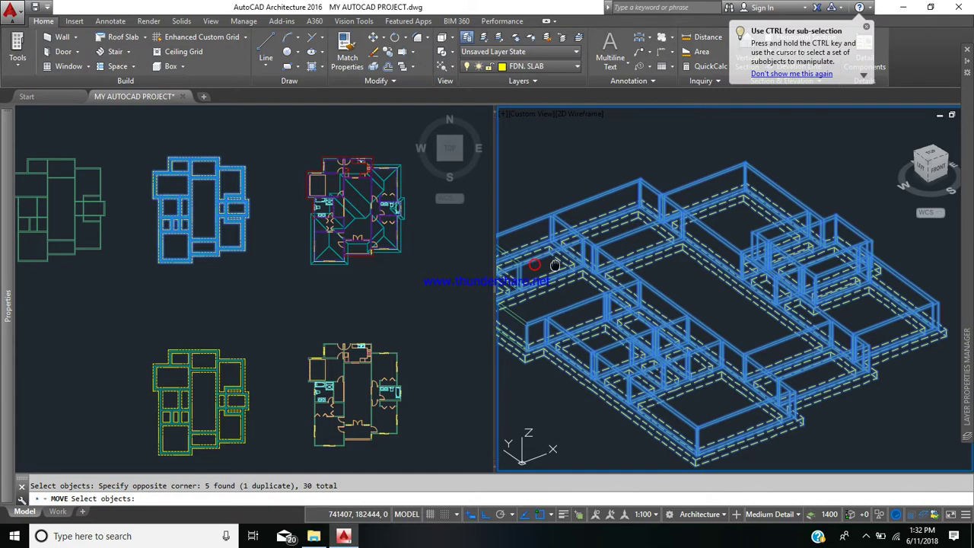
Add the foundation's remaining western walls and footings to the move selection and complete the selection of the whole foundation
middle_drag(555, 264, 708, 338)
scroll(708, 338, up, 1)
click(717, 384)
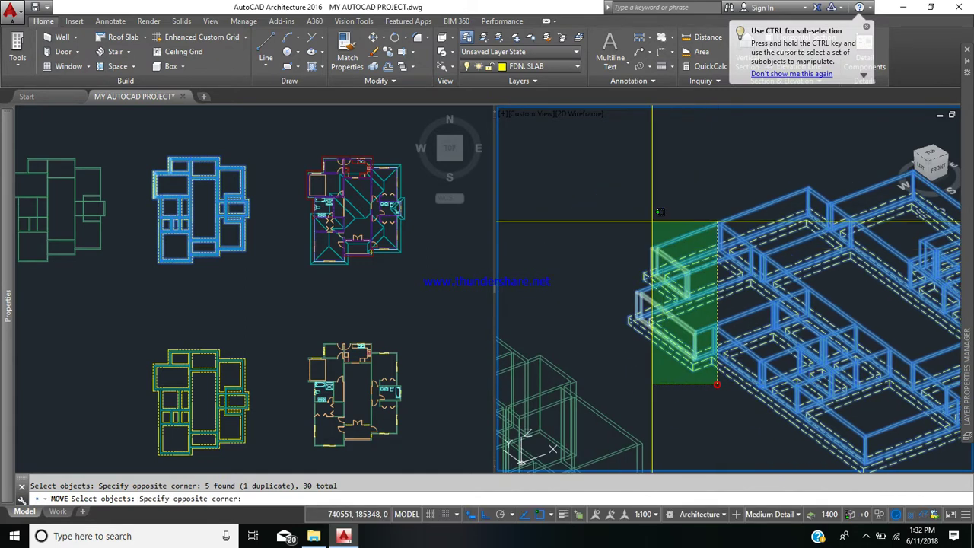
click(652, 222)
click(247, 286)
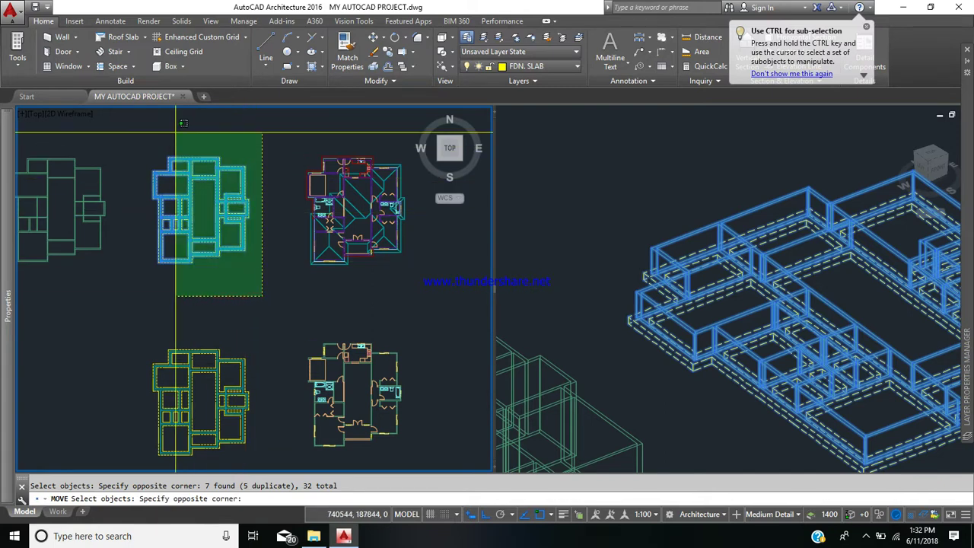
click(141, 145)
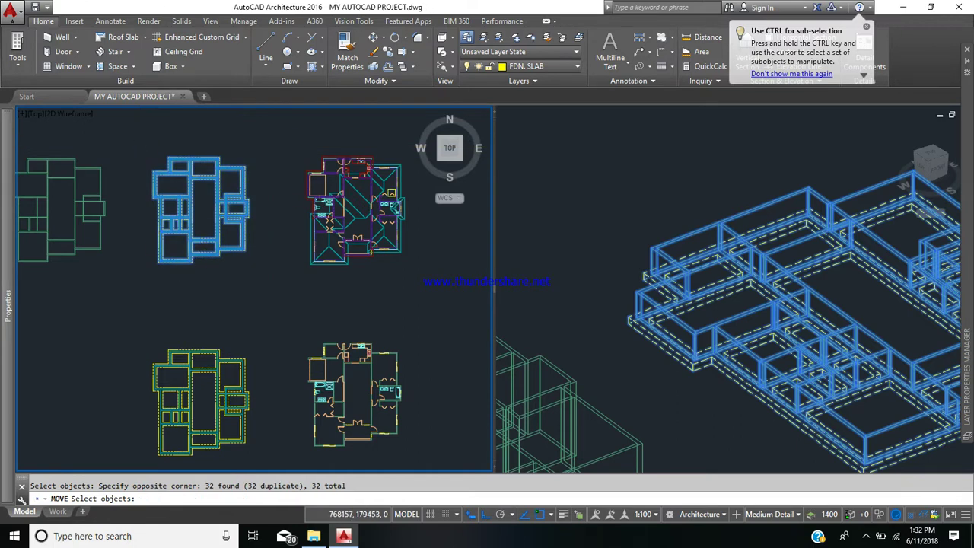
click(574, 243)
scroll(573, 242, down, 3)
middle_drag(707, 288, 643, 290)
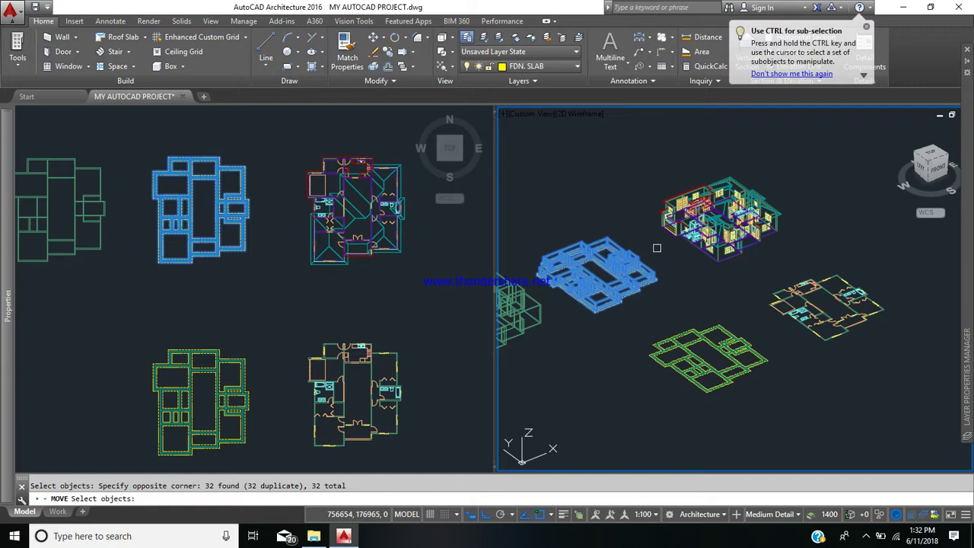
key(Return)
Move the foundation from its upper southeast outer corner to the matching floor-level corner of the house model
scroll(654, 281, up, 8)
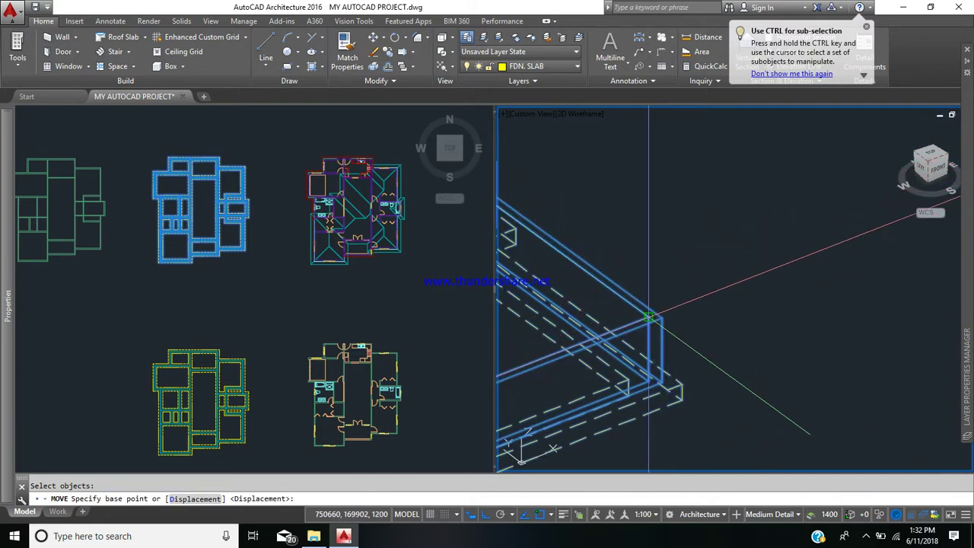
scroll(662, 318, down, 8)
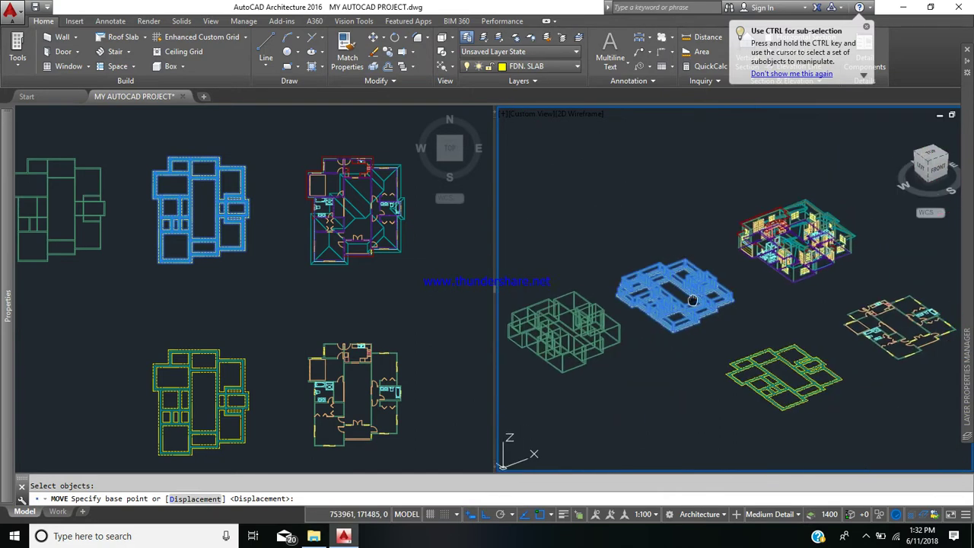
scroll(782, 263, up, 5)
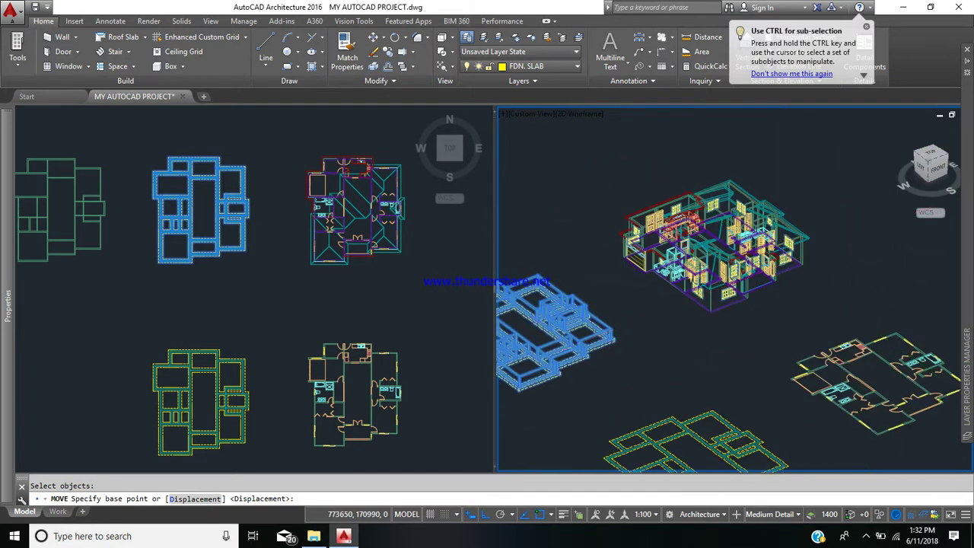
scroll(781, 262, up, 3)
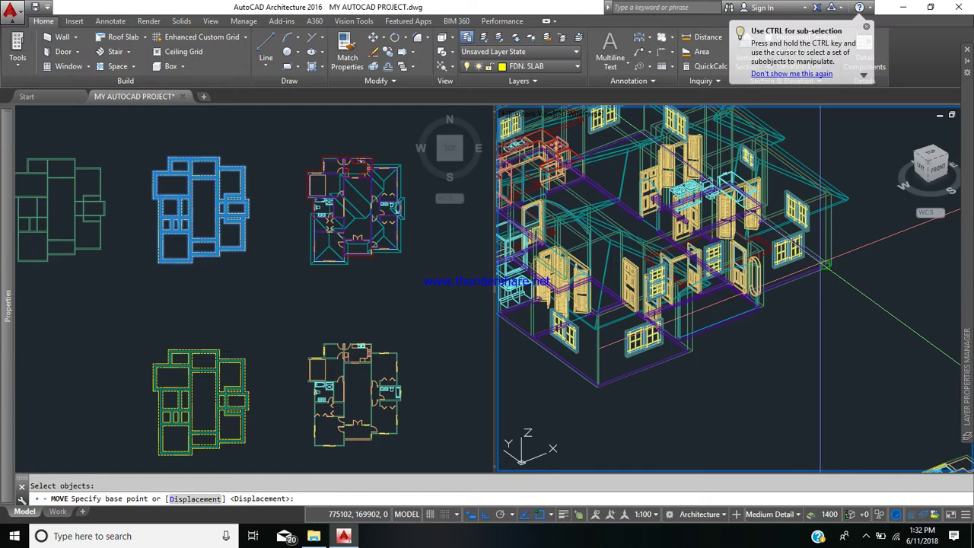
scroll(816, 274, down, 5)
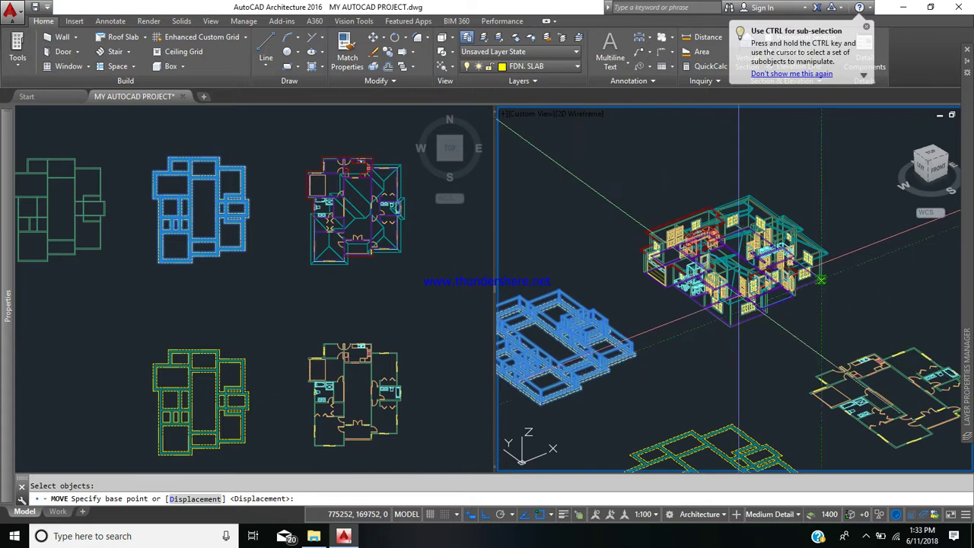
scroll(631, 346, up, 5)
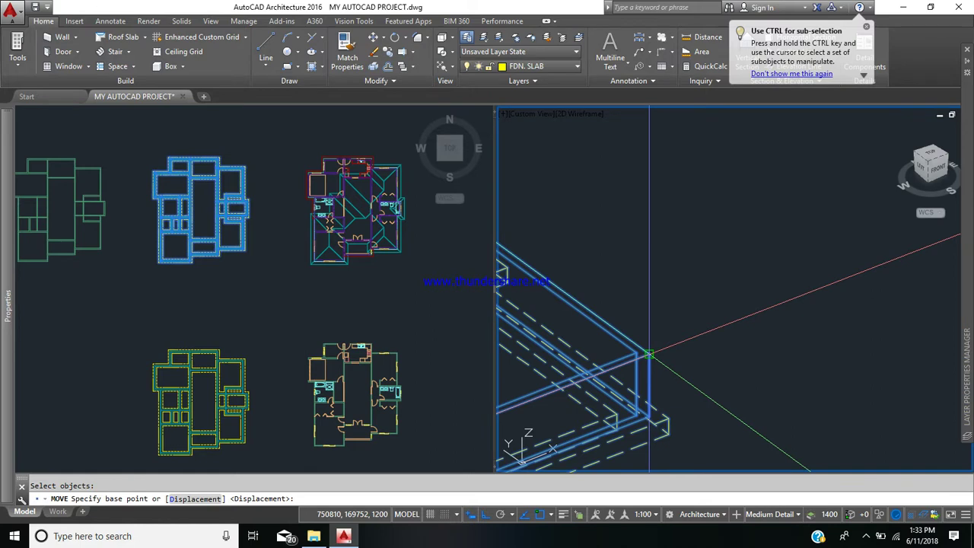
click(648, 354)
scroll(647, 354, down, 6)
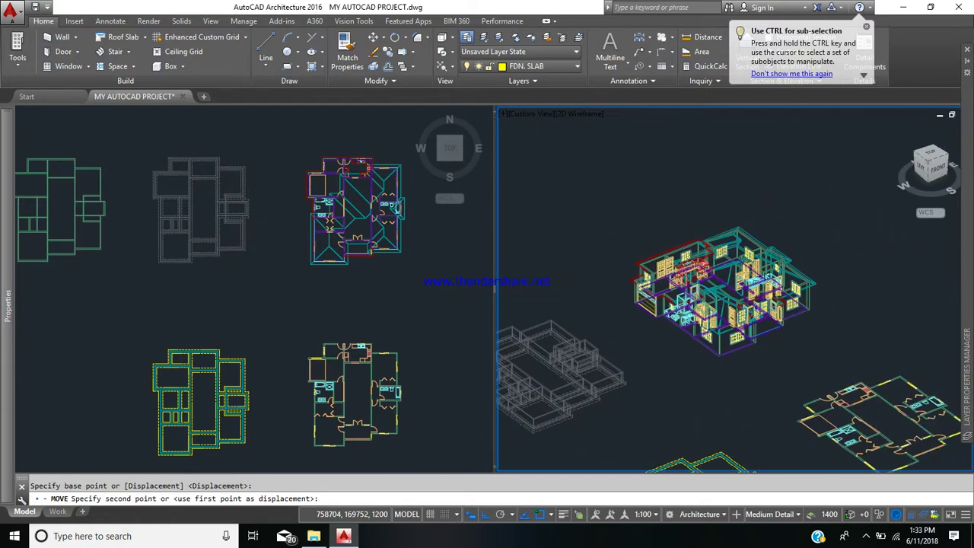
scroll(800, 305, up, 8)
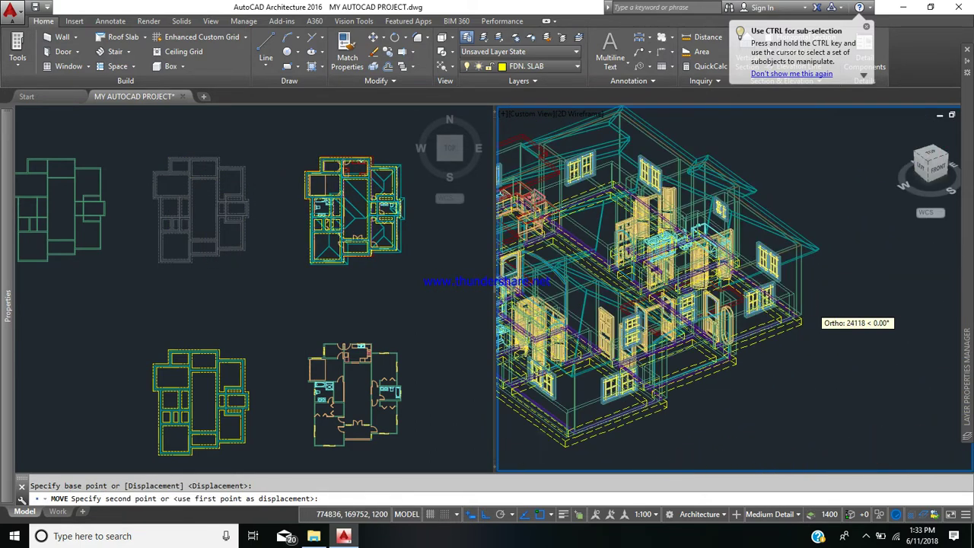
scroll(806, 312, up, 3)
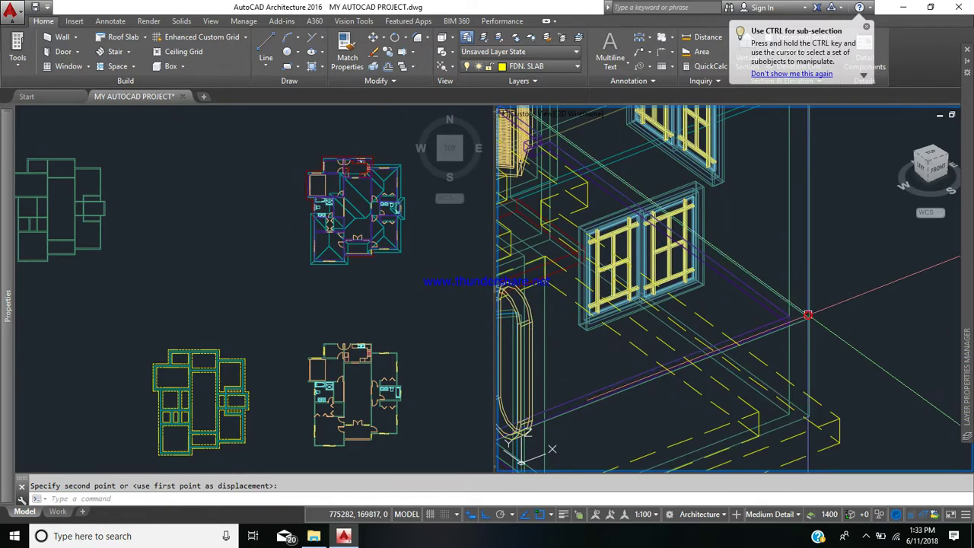
click(754, 319)
scroll(754, 319, down, 5)
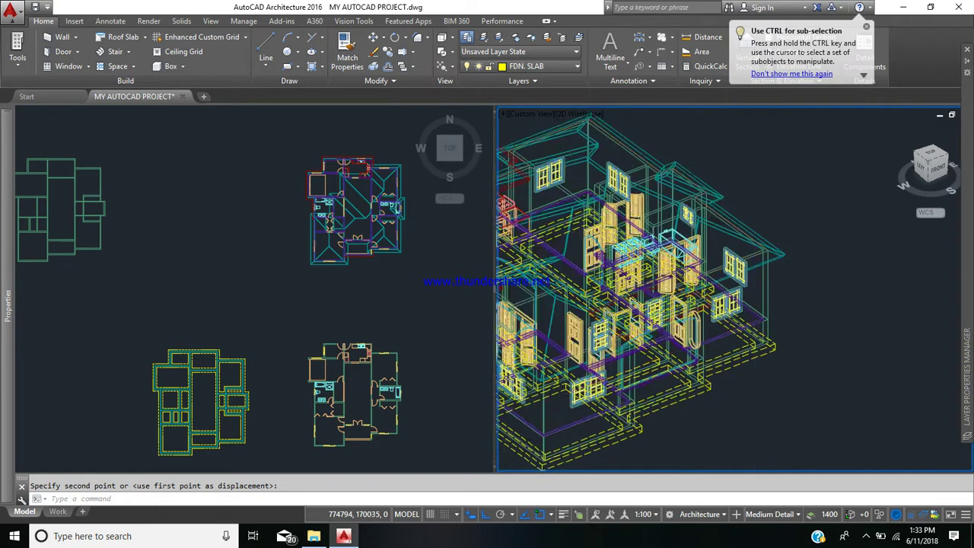
Change the 3D viewport's visual style from 2D Wireframe to Conceptual
middle_drag(723, 326, 739, 290)
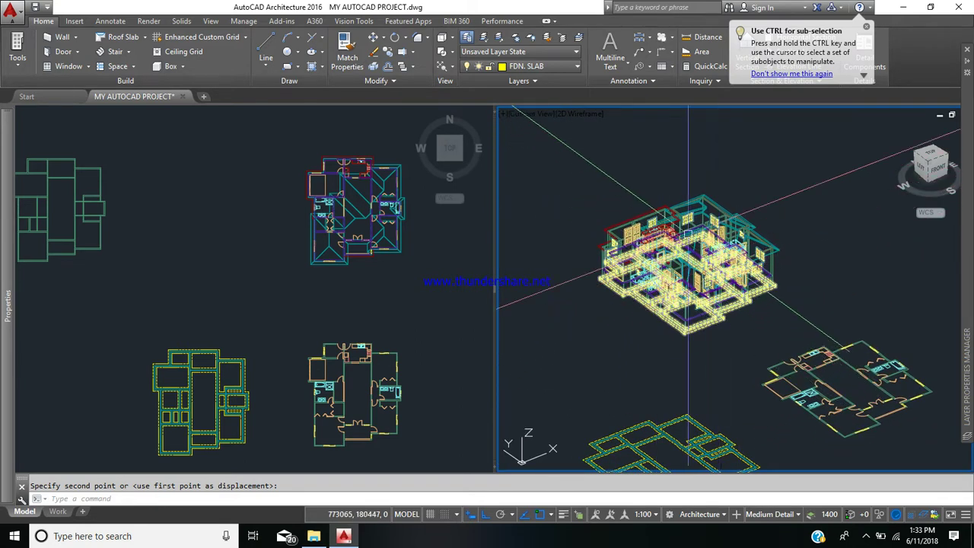
scroll(649, 289, up, 2)
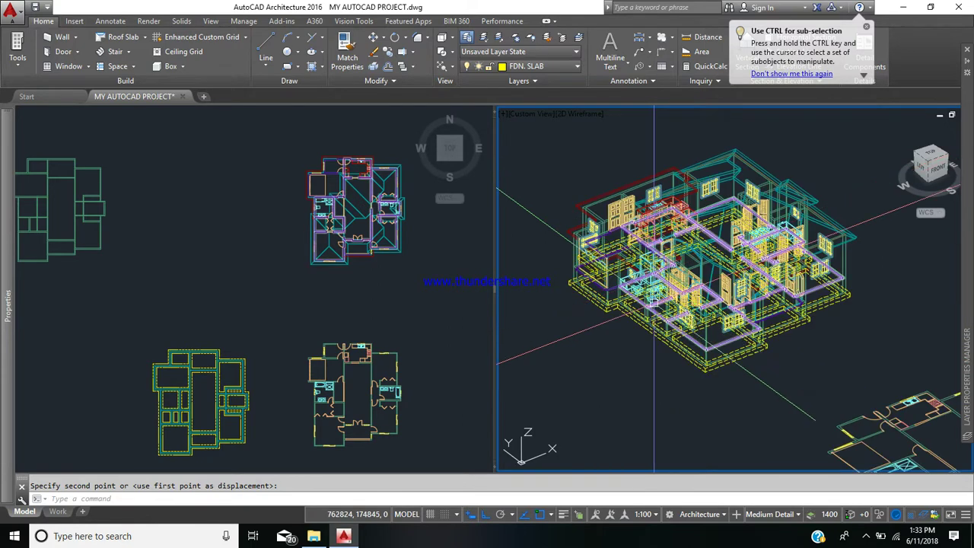
click(586, 114)
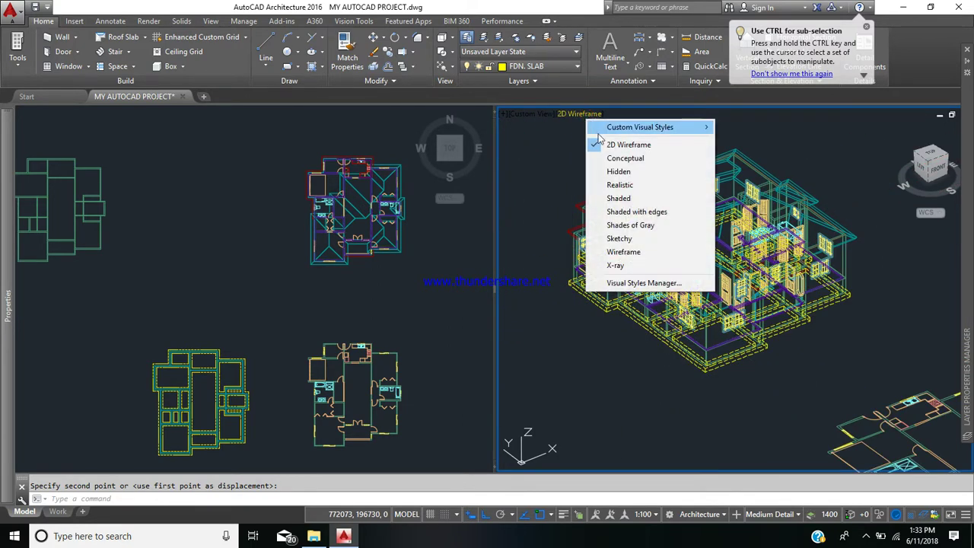
click(629, 158)
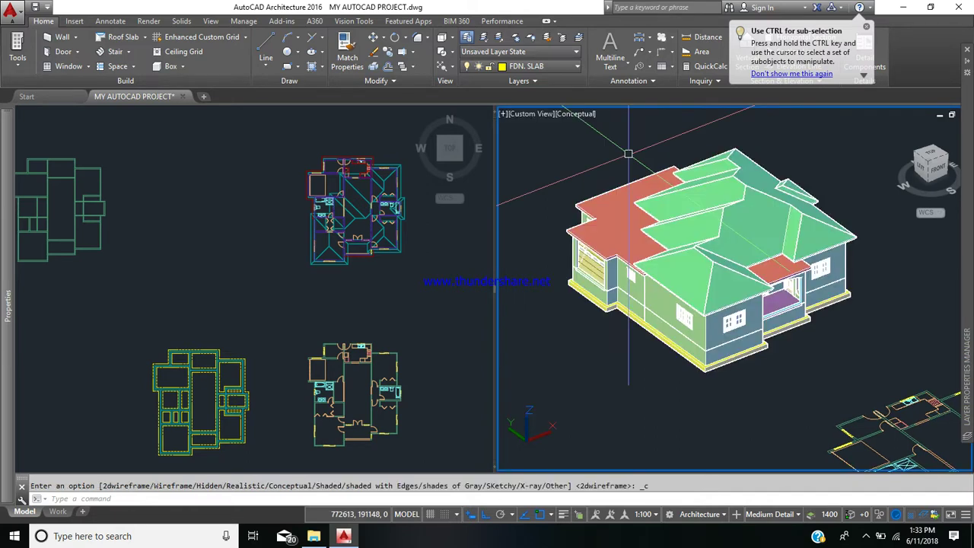
Examine the shaded house from all sides, checking how the foundation meets the walls and front porch
scroll(774, 300, up, 5)
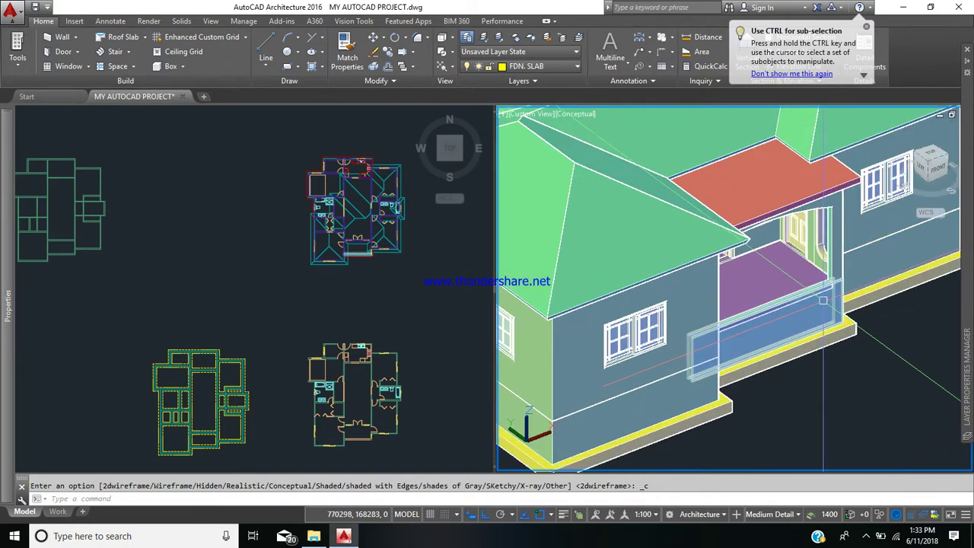
scroll(799, 298, down, 7)
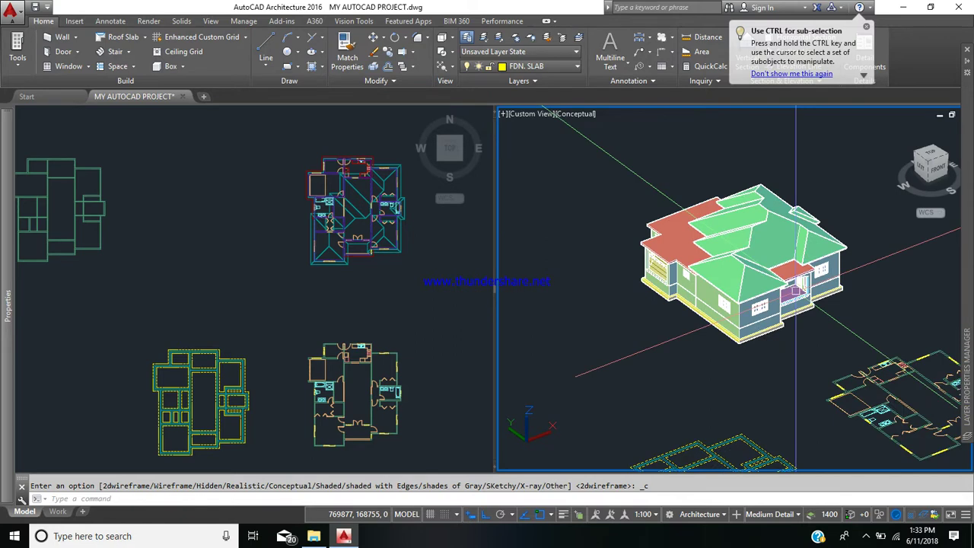
shift+middle_drag(786, 282, 707, 273)
middle_drag(797, 319, 668, 344)
shift+middle_drag(668, 344, 677, 341)
scroll(833, 305, up, 3)
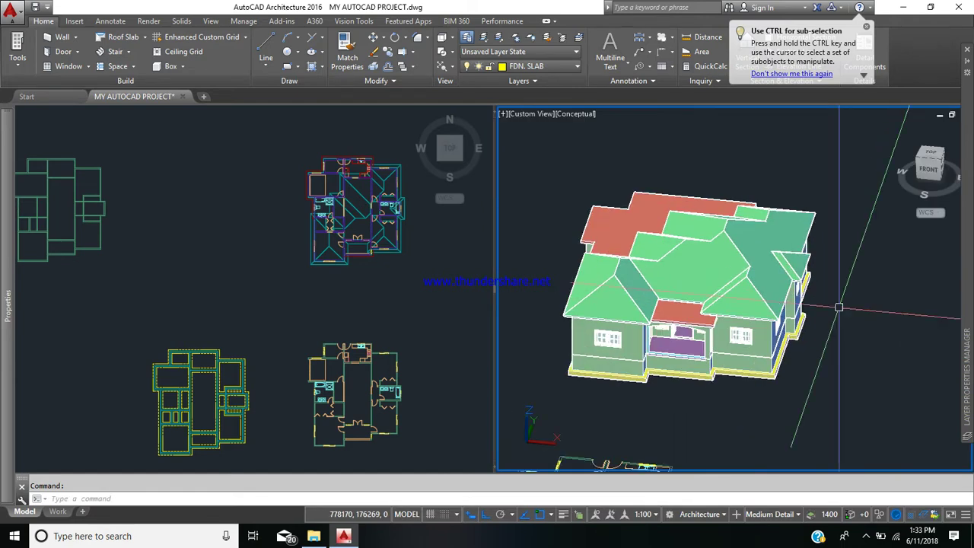
shift+middle_drag(734, 305, 594, 304)
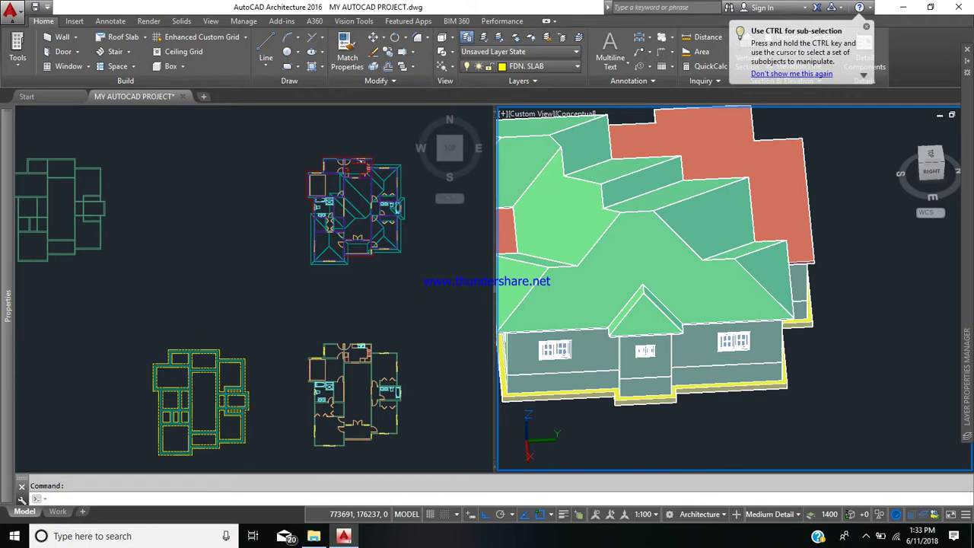
shift+middle_drag(701, 332, 609, 301)
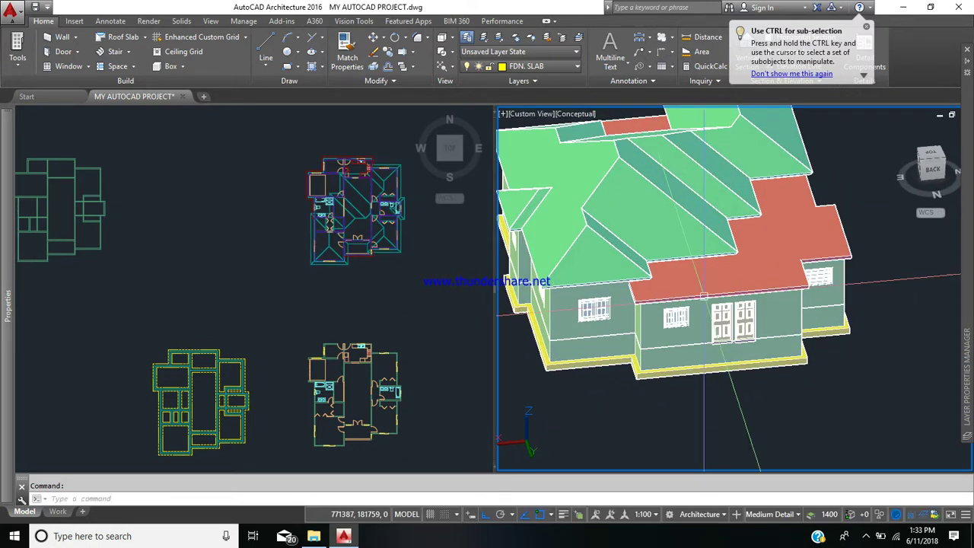
shift+middle_drag(764, 283, 647, 278)
shift+middle_drag(769, 295, 651, 289)
scroll(651, 289, down, 2)
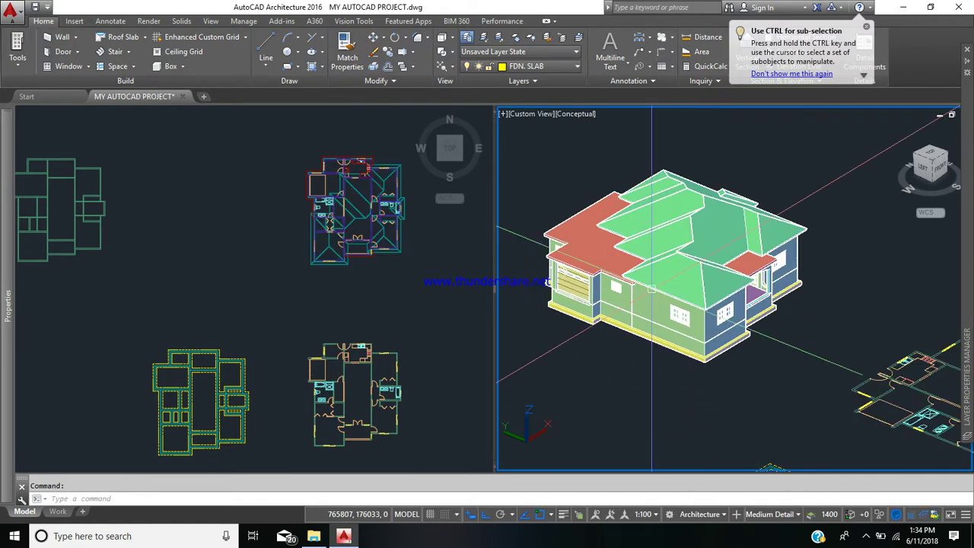
scroll(667, 297, up, 1)
scroll(691, 302, up, 2)
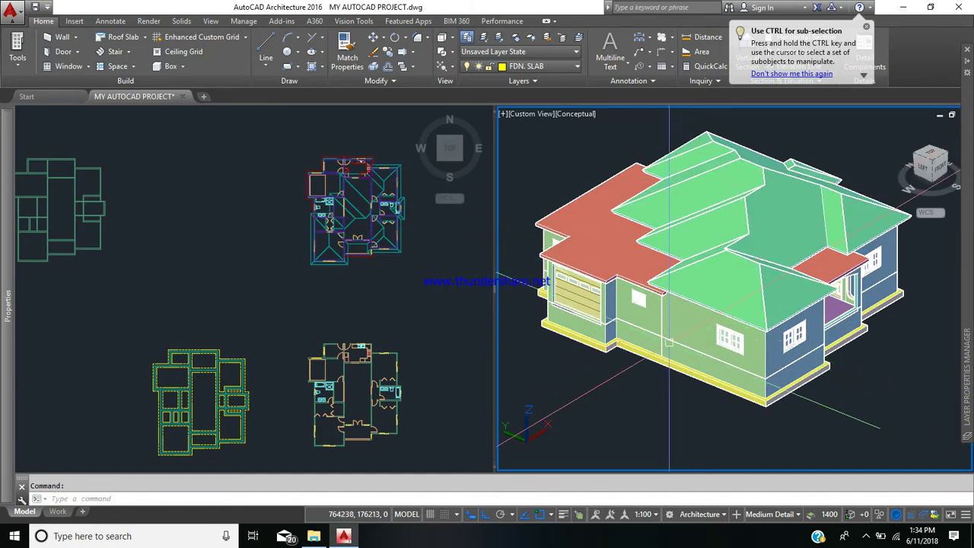
click(689, 304)
key(Escape)
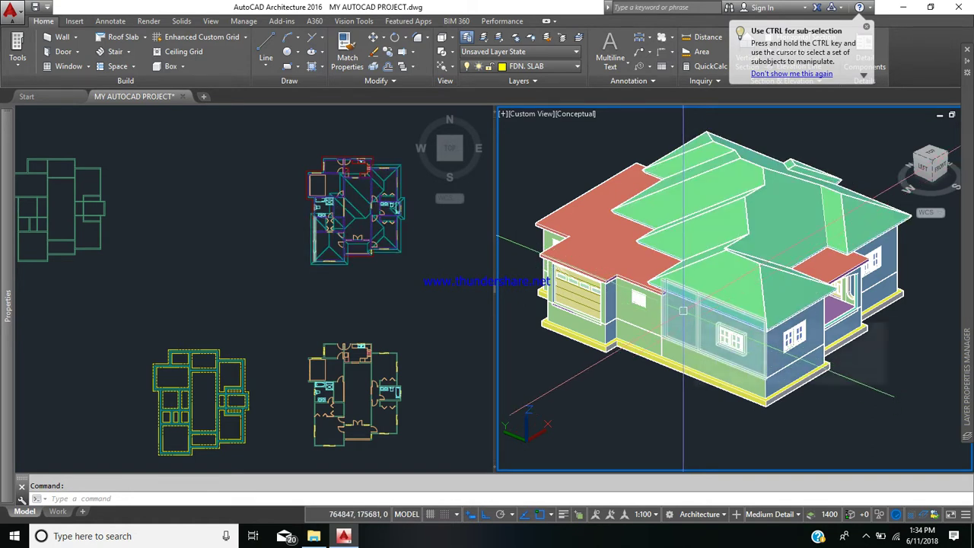
click(689, 286)
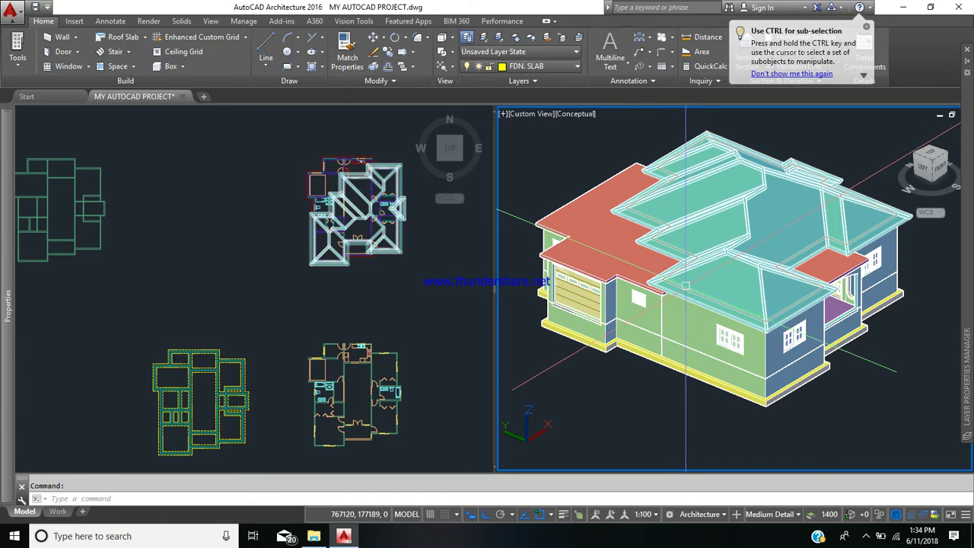
middle_drag(685, 287, 664, 269)
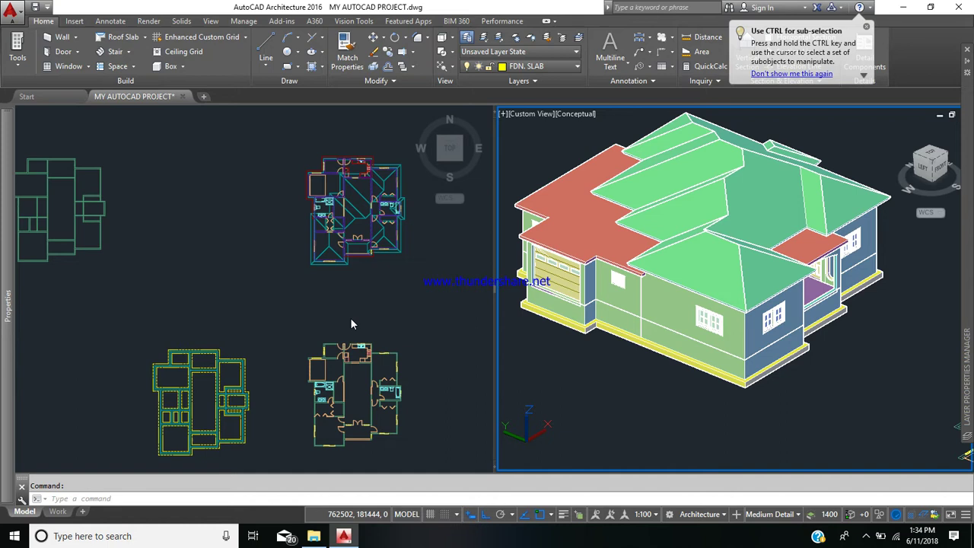
Review all the plans in the top view and the complete 3D model, and dismiss the sub-selection tip
click(323, 317)
scroll(337, 297, down, 2)
middle_drag(378, 294, 296, 299)
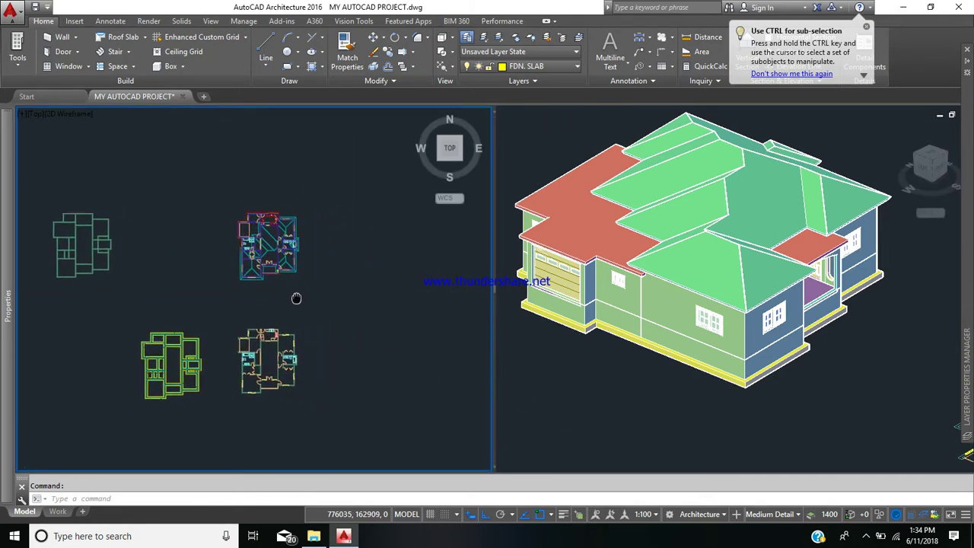
click(575, 398)
scroll(575, 395, down, 5)
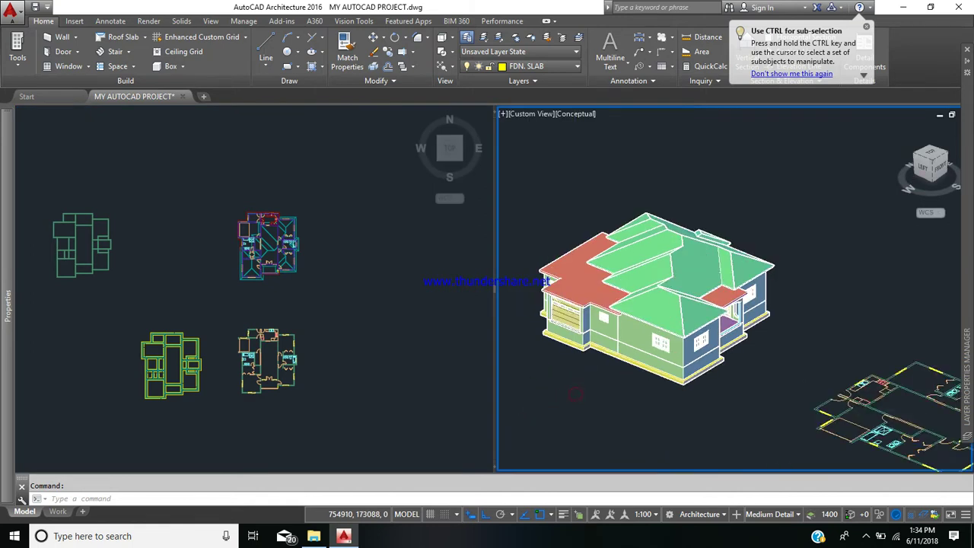
middle_drag(632, 393, 654, 333)
click(404, 365)
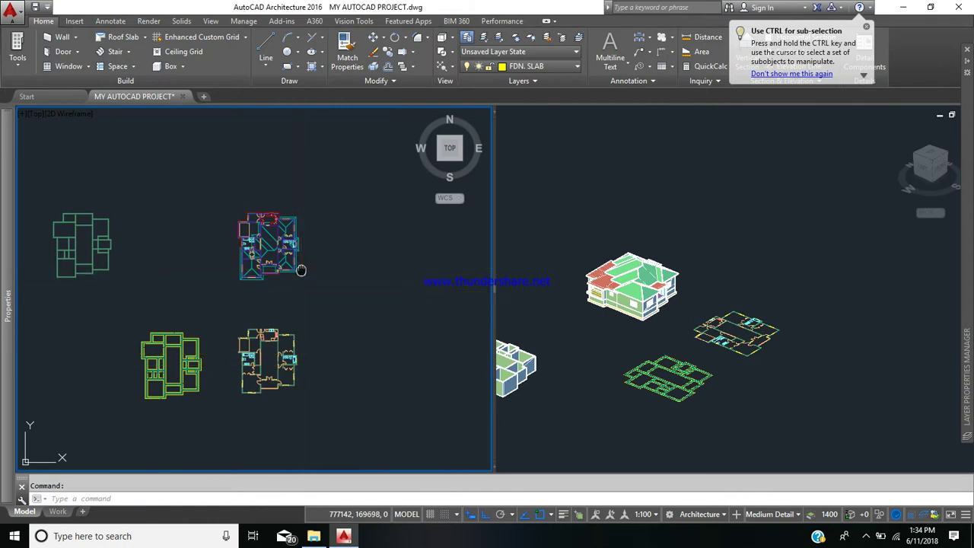
middle_drag(249, 287, 289, 302)
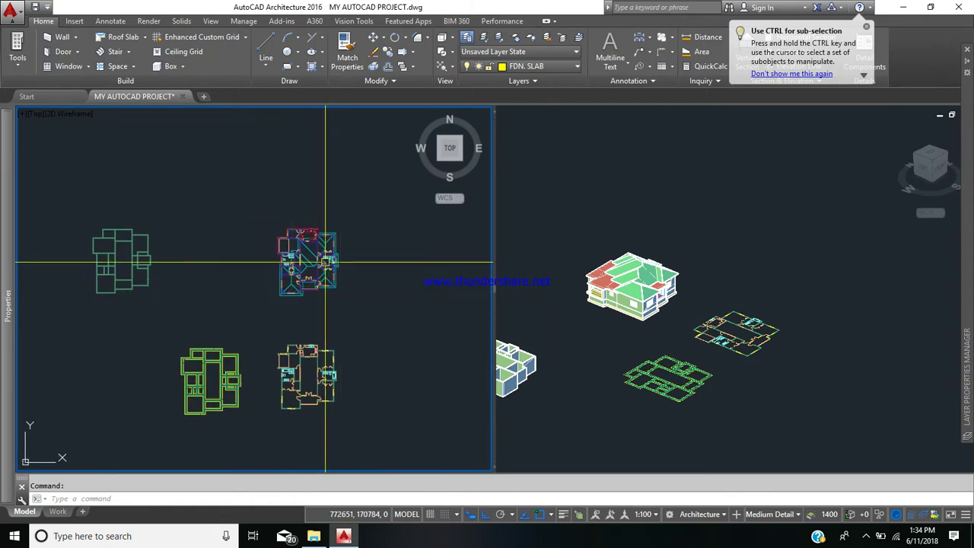
click(865, 28)
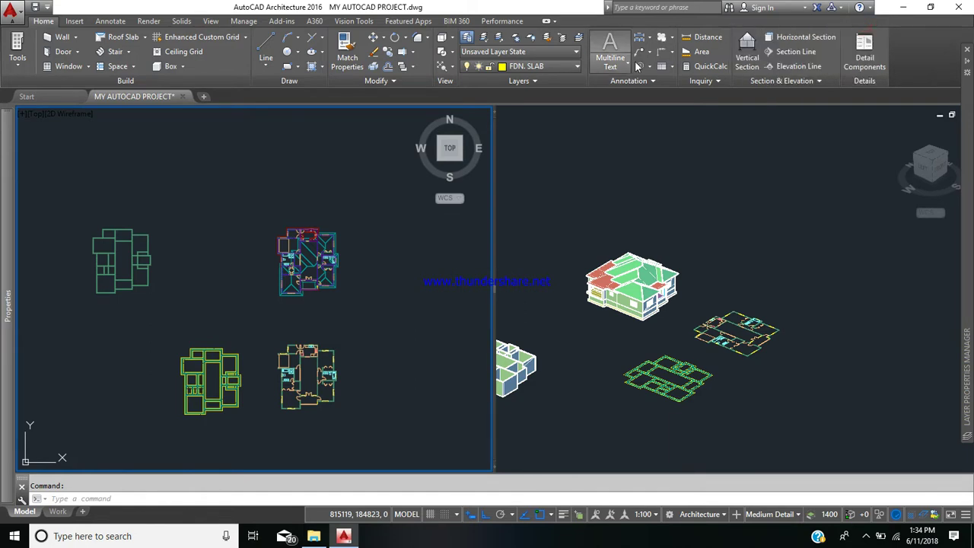
Draw a building elevation line across the full width of the house, just south of the plan with the roof
click(799, 66)
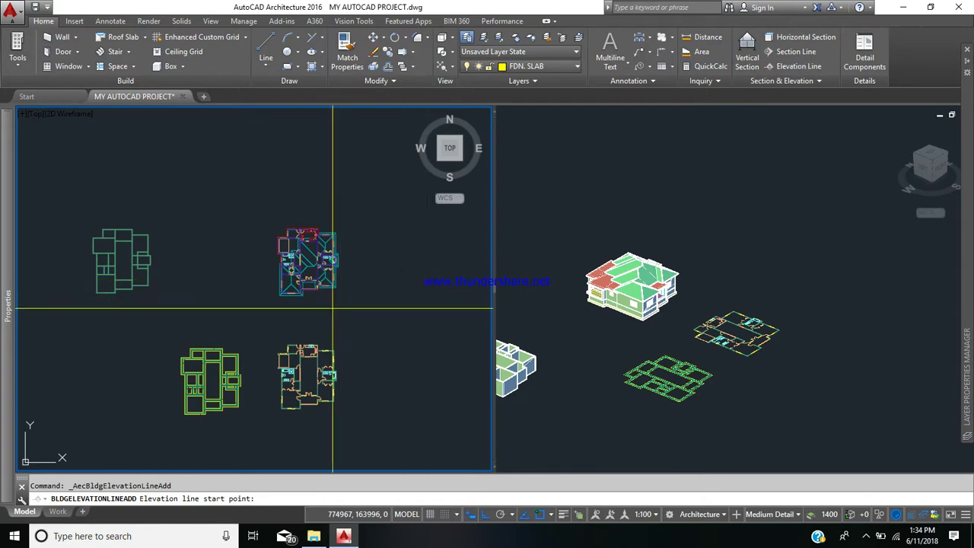
scroll(317, 289, up, 2)
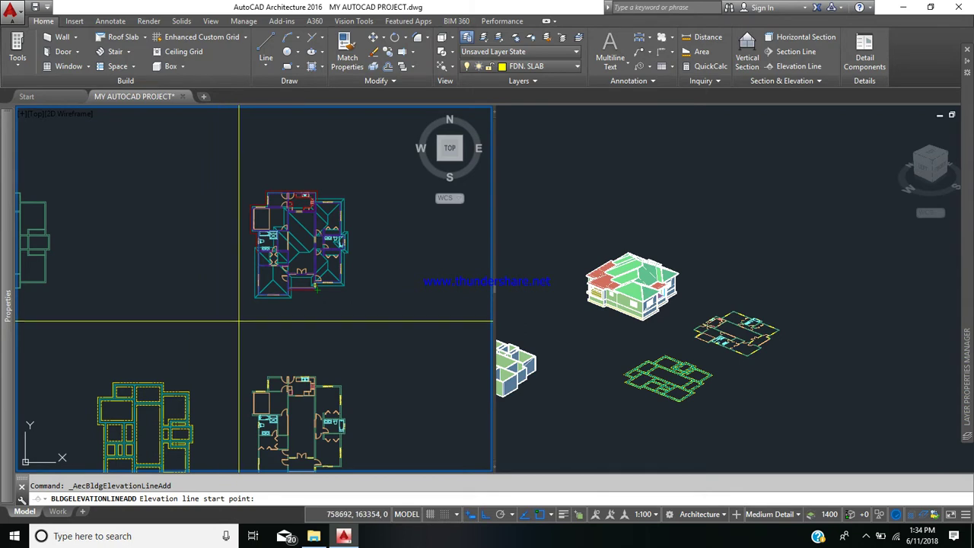
click(235, 313)
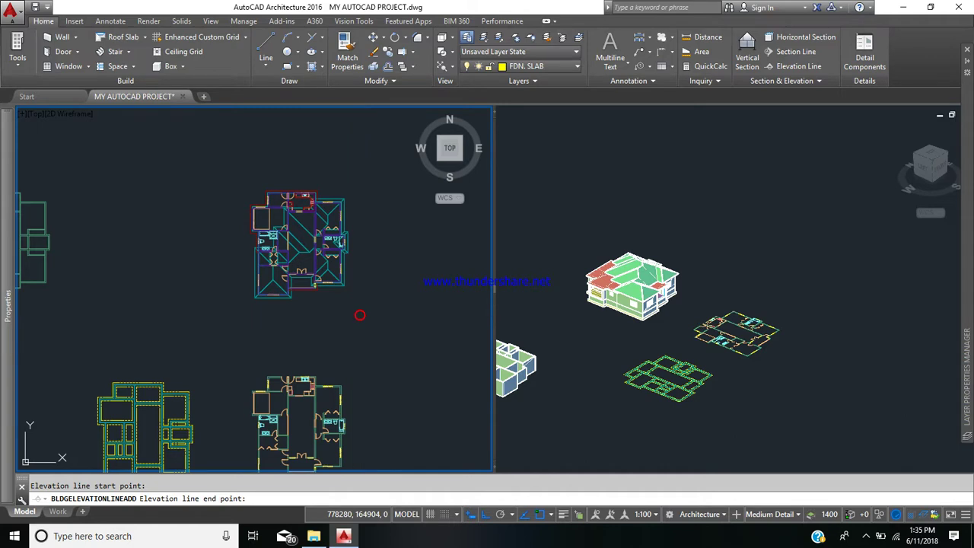
scroll(368, 352, down, 4)
middle_drag(365, 360, 368, 292)
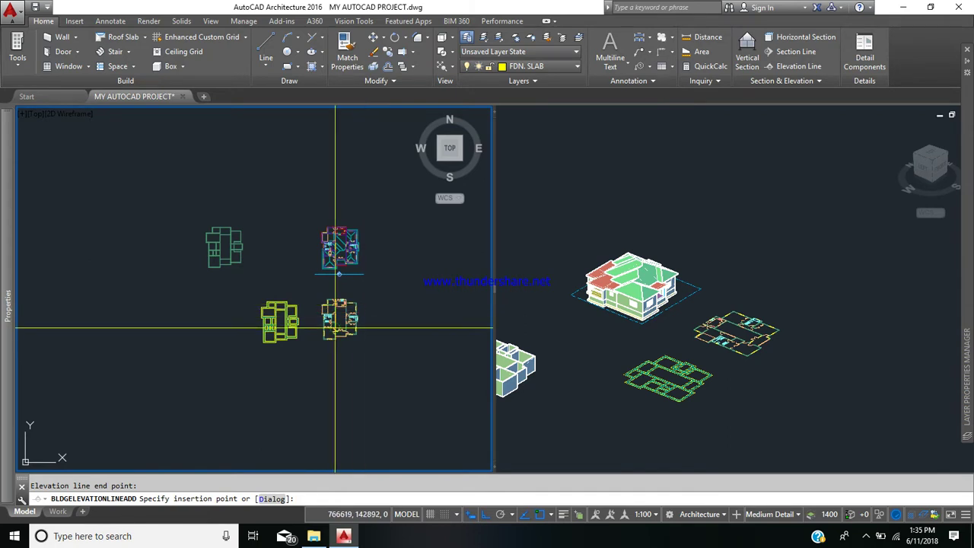
Insert the generated front elevation below the foundation plan and inspect its linework up close
scroll(331, 324, up, 2)
scroll(330, 319, up, 2)
middle_drag(316, 382, 328, 308)
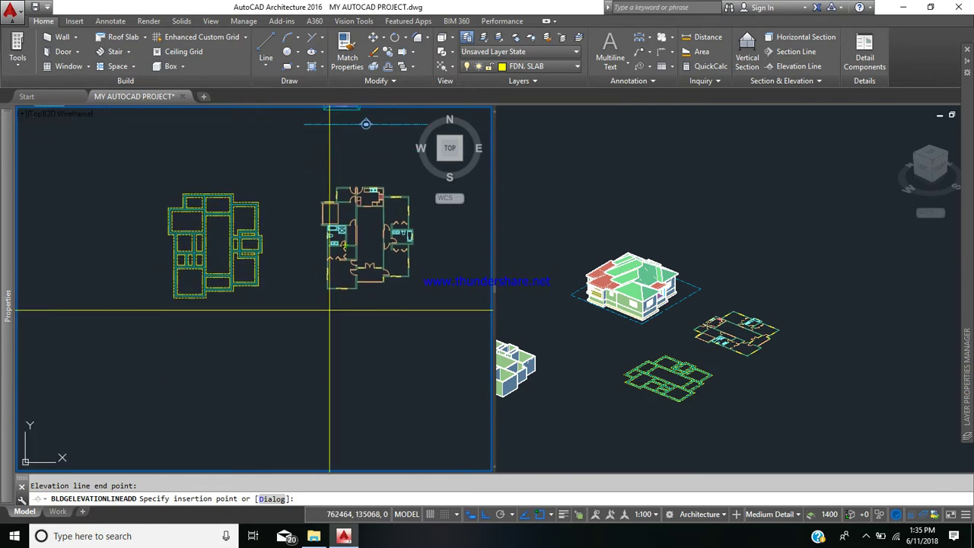
click(173, 380)
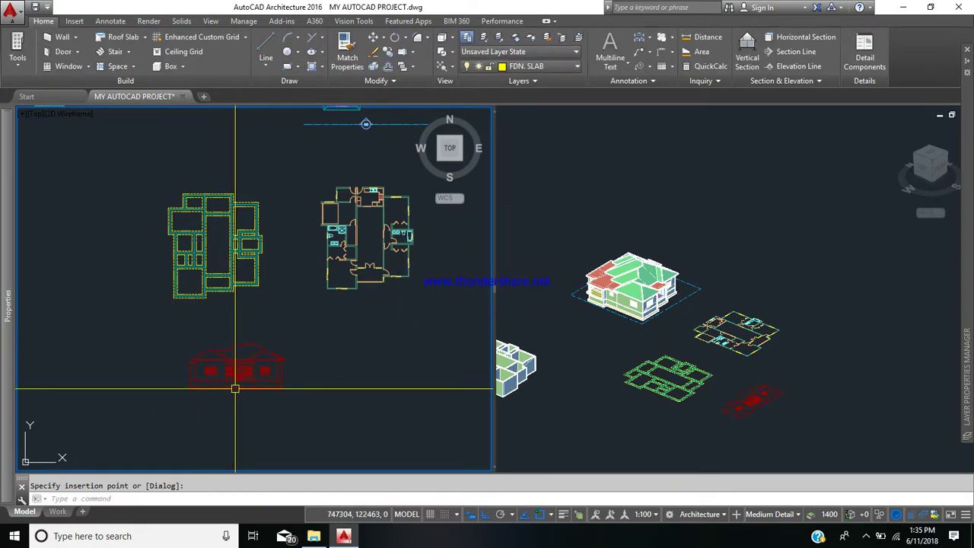
scroll(247, 383, up, 4)
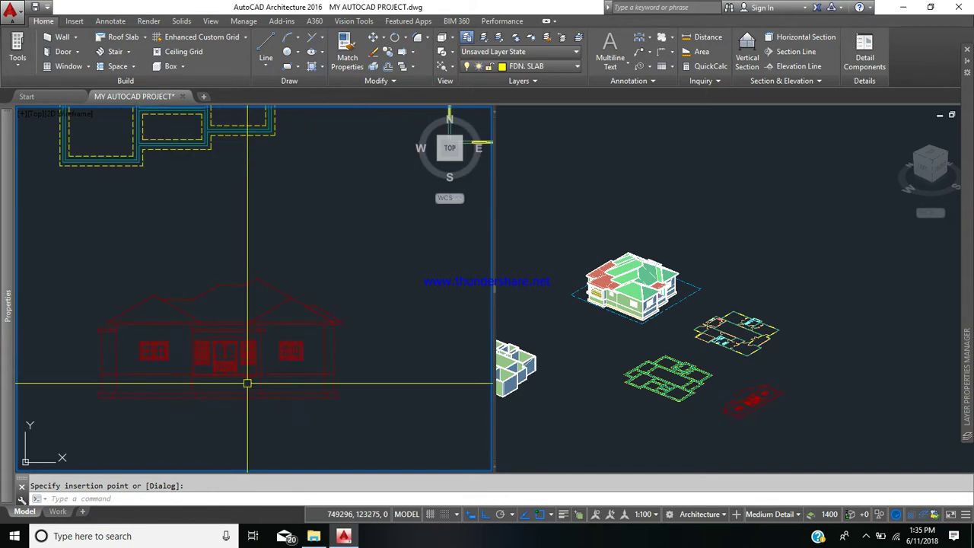
scroll(248, 383, up, 2)
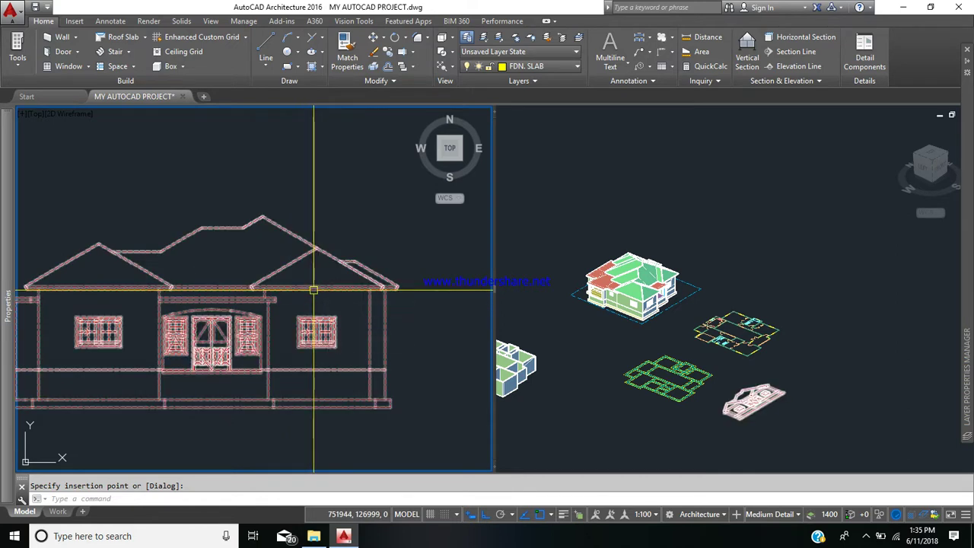
scroll(313, 289, down, 3)
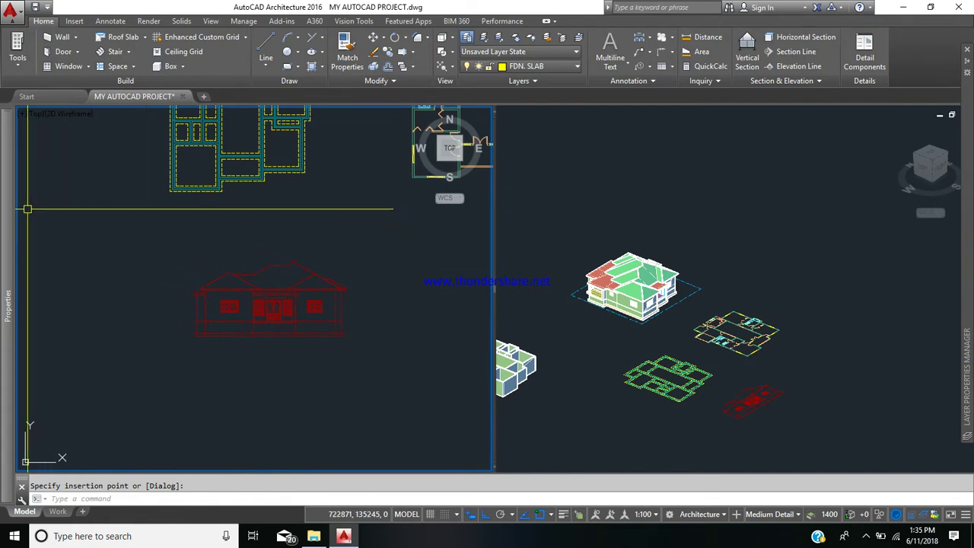
Set the current linetype to ByLayer with nothing selected
mouse_move(12, 199)
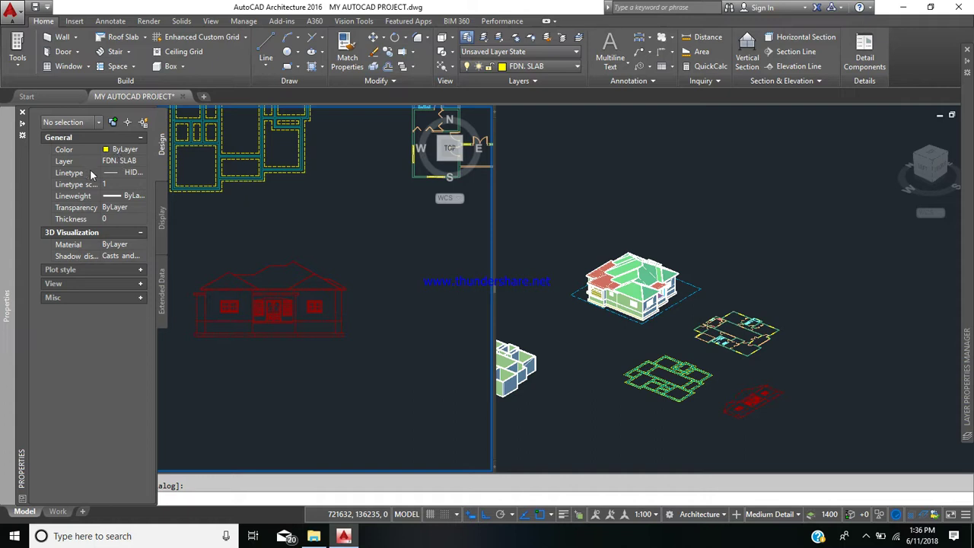
click(138, 175)
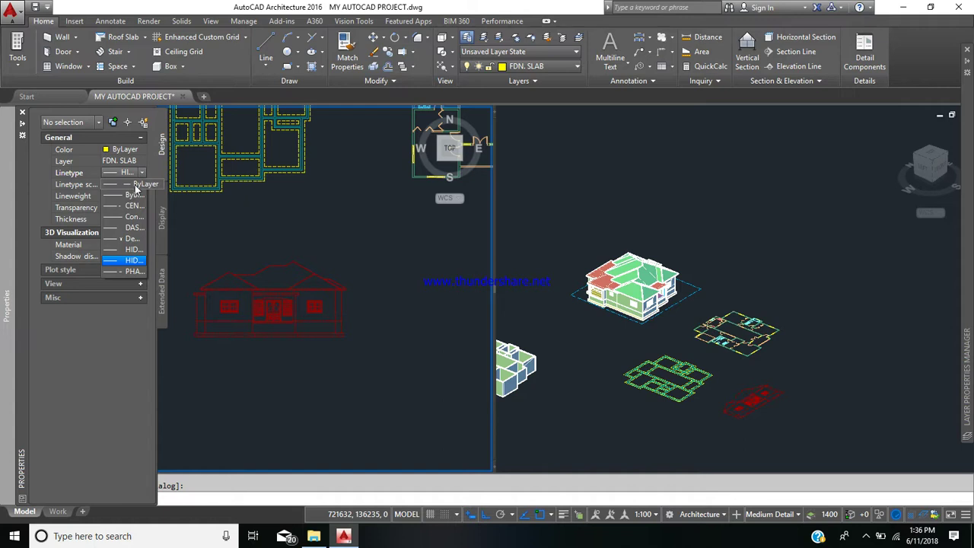
click(136, 186)
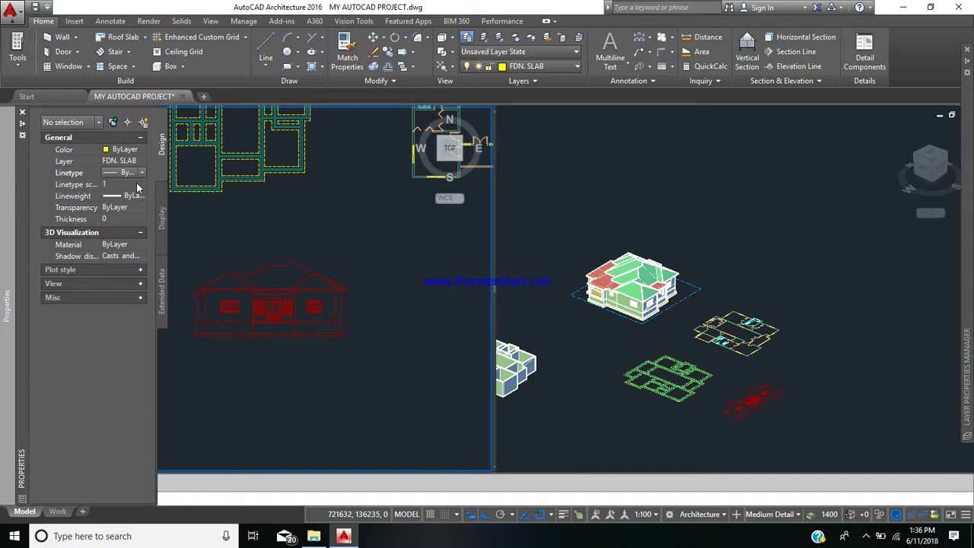
Delete the front elevation below the foundation plan and the elevation line south of the roofed plan
middle_drag(306, 285, 316, 316)
click(308, 306)
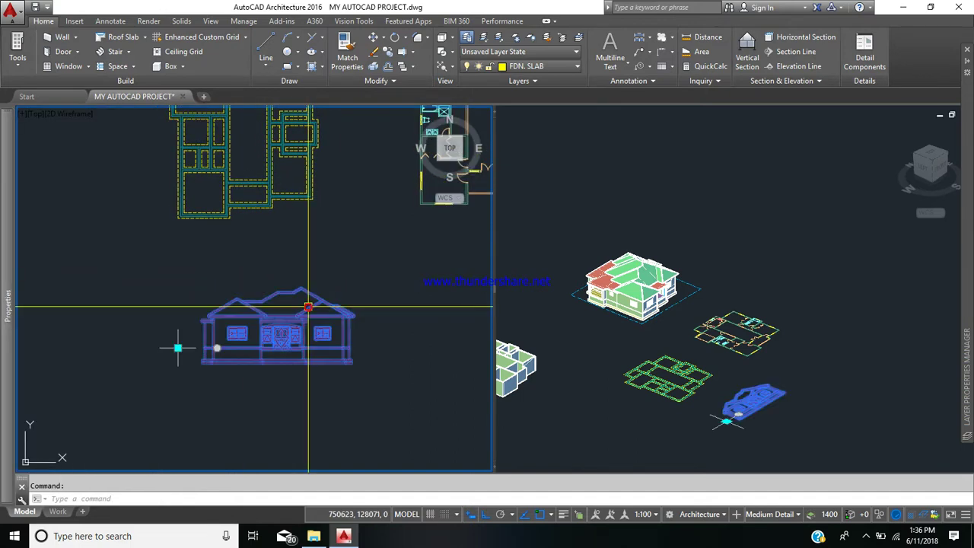
key(Delete)
scroll(299, 293, down, 3)
middle_drag(299, 289, 295, 365)
middle_drag(397, 242, 309, 267)
scroll(308, 252, up, 2)
scroll(308, 253, up, 2)
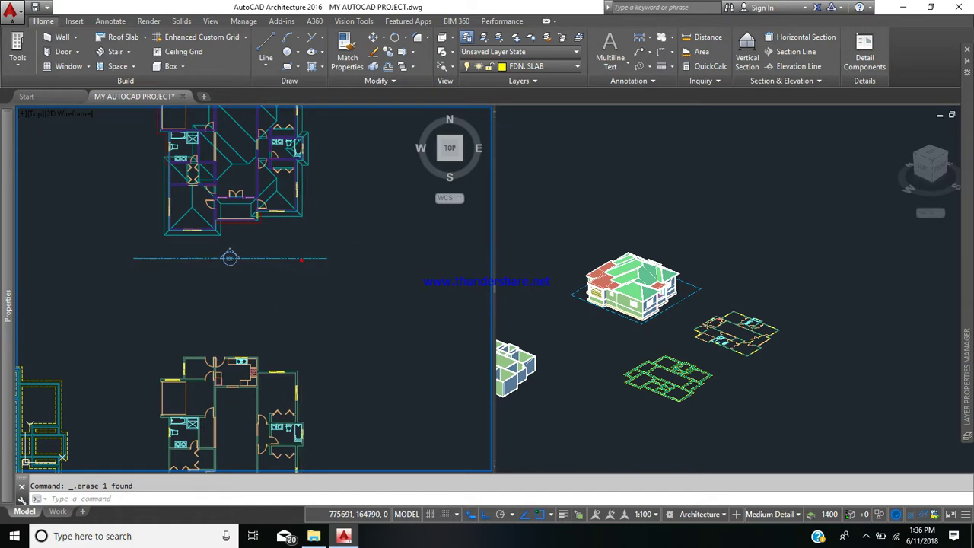
click(301, 259)
key(Delete)
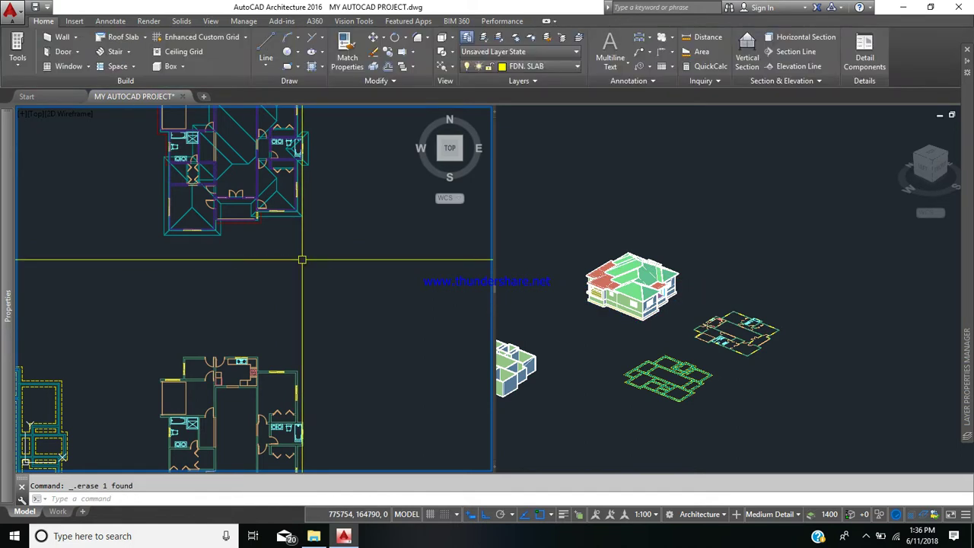
Set the current linetype to Continuous with nothing selected
scroll(300, 261, down, 4)
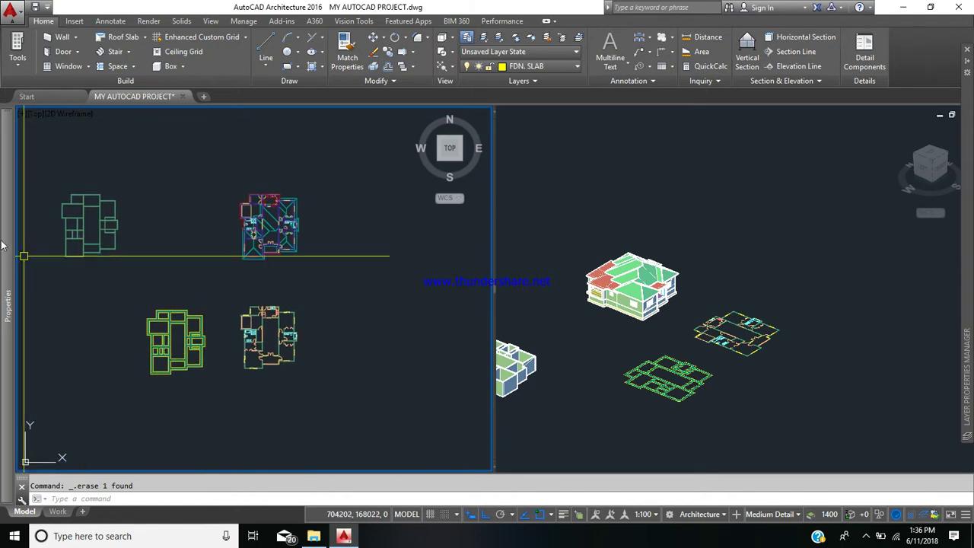
mouse_move(2, 243)
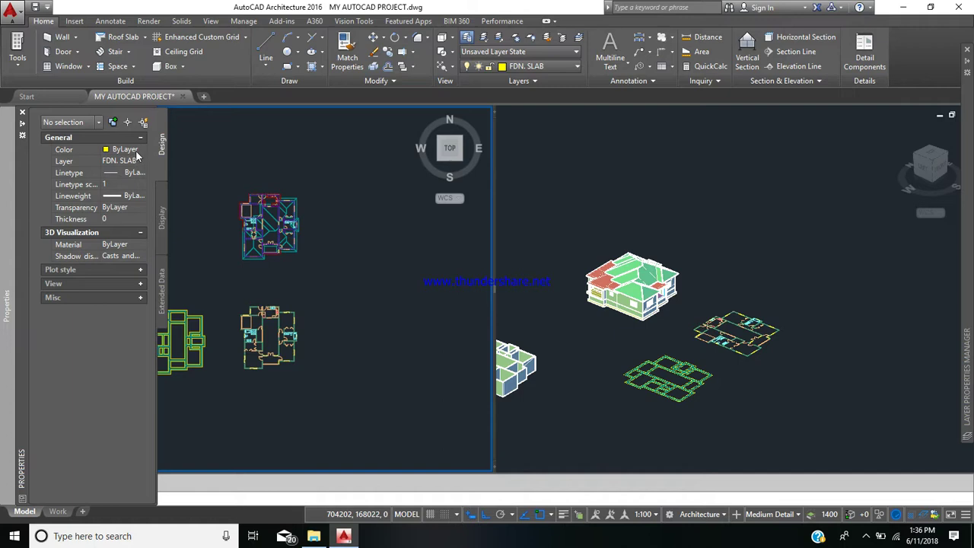
mouse_move(43, 156)
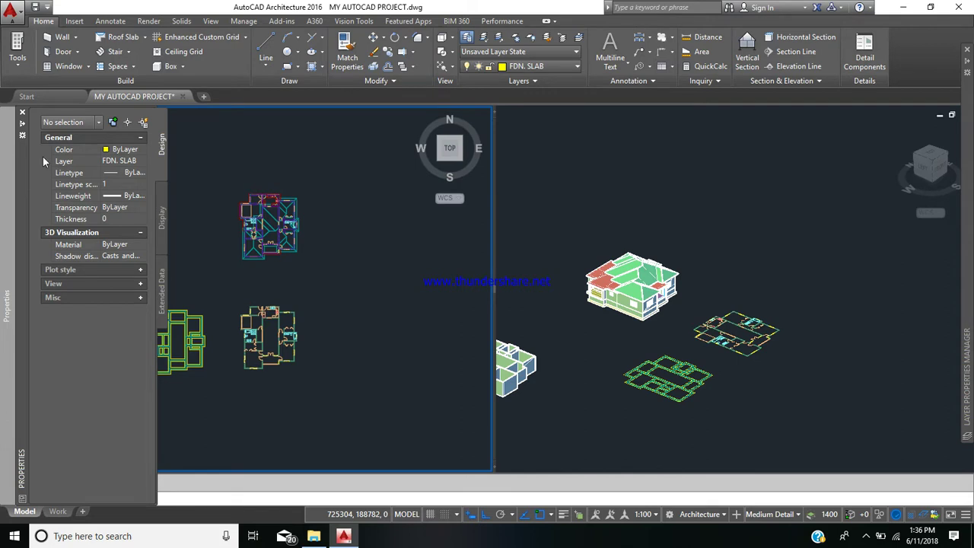
click(143, 174)
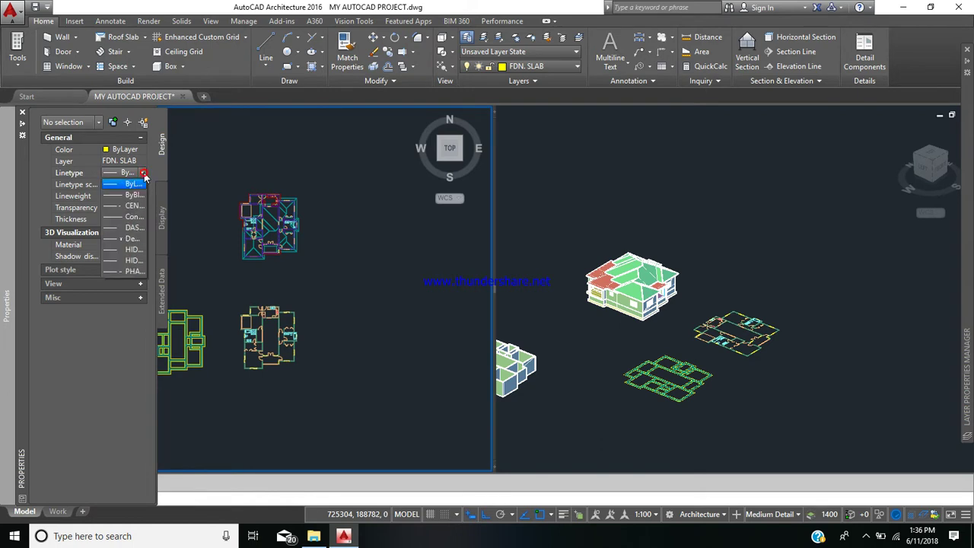
click(135, 219)
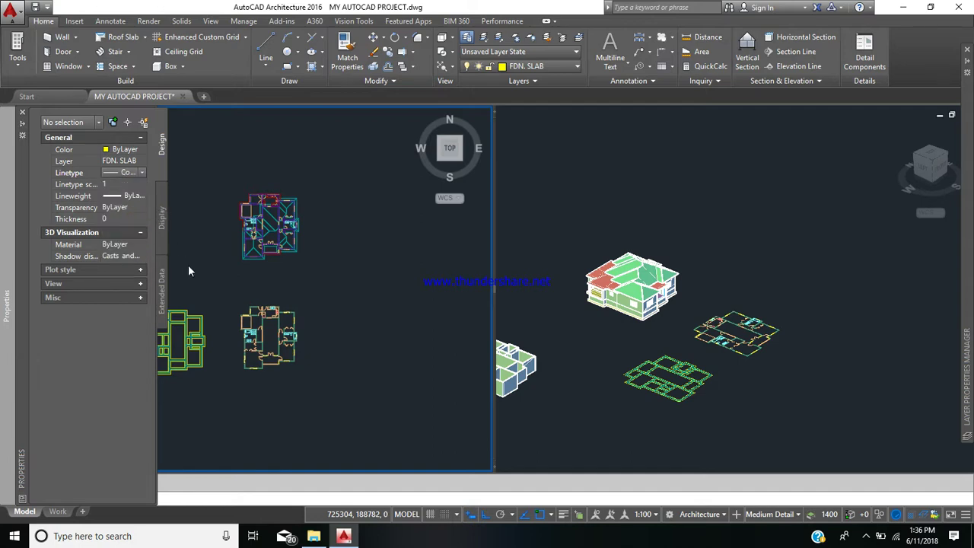
Draw a new building elevation line along the front of the house, slightly wider than the roofed plan
scroll(335, 321, down, 4)
middle_drag(337, 342, 241, 283)
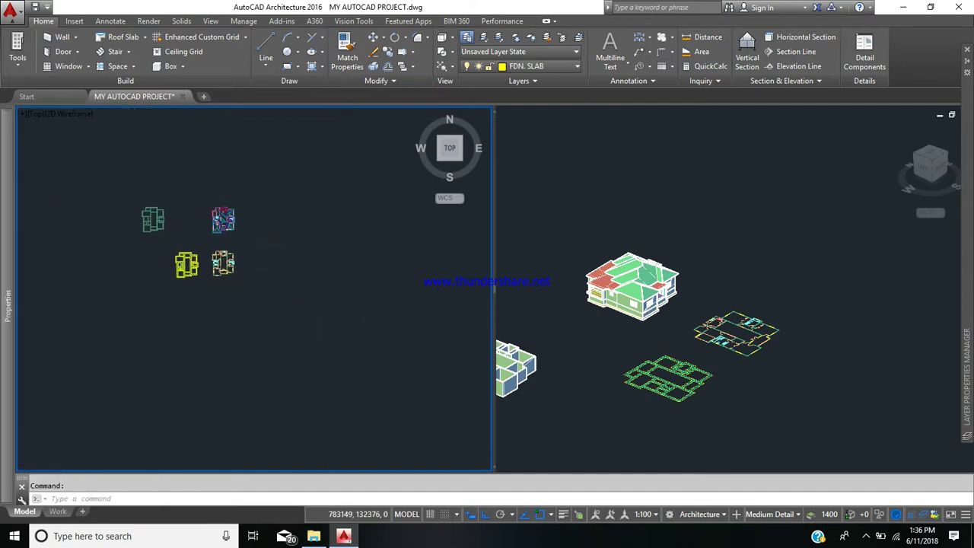
scroll(217, 254, up, 2)
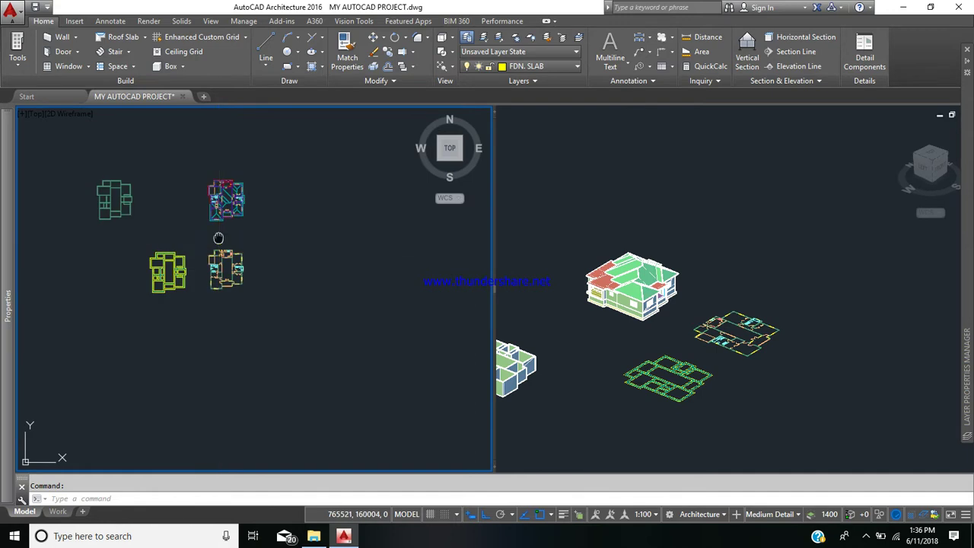
middle_drag(218, 238, 215, 293)
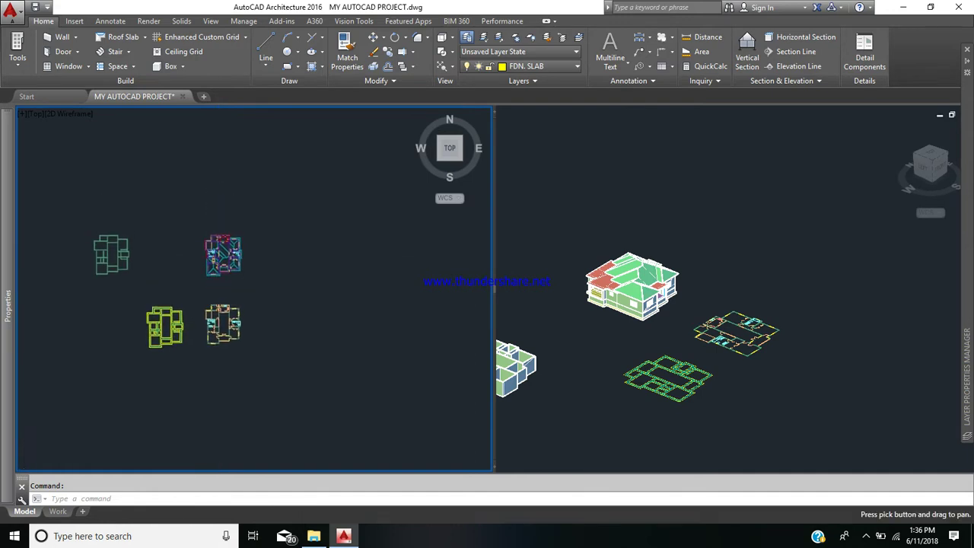
click(800, 71)
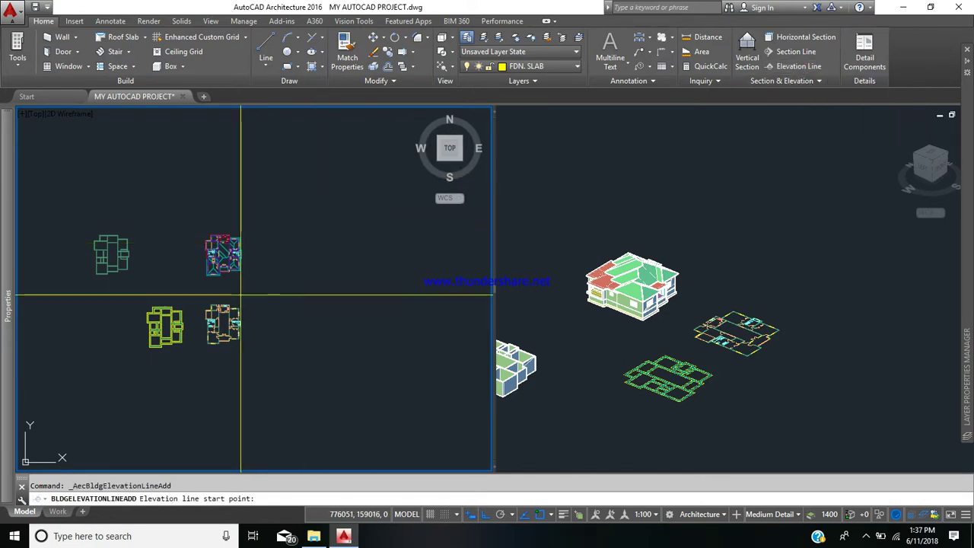
scroll(184, 283, up, 5)
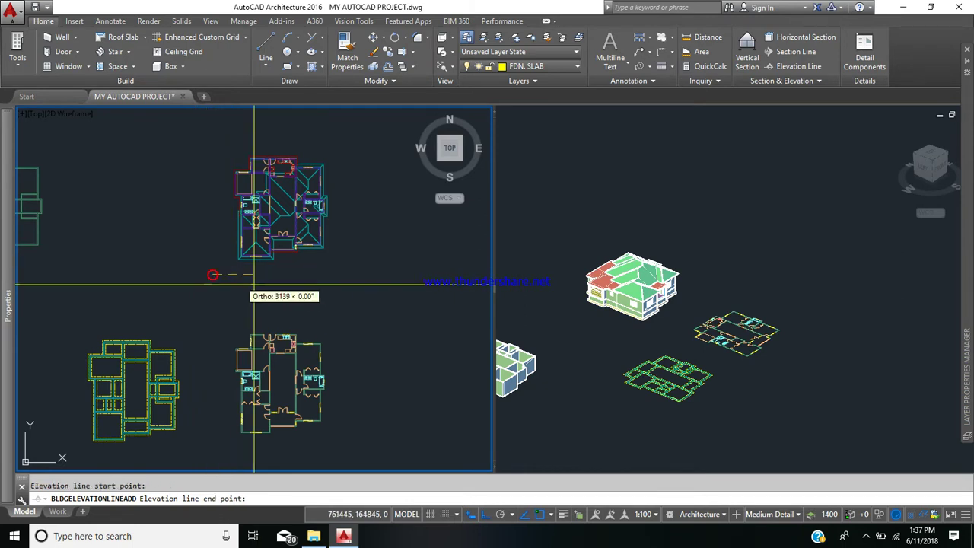
click(338, 270)
Insert the new front elevation below the foundation plan and inspect its window, door and roof lines
scroll(327, 289, down, 3)
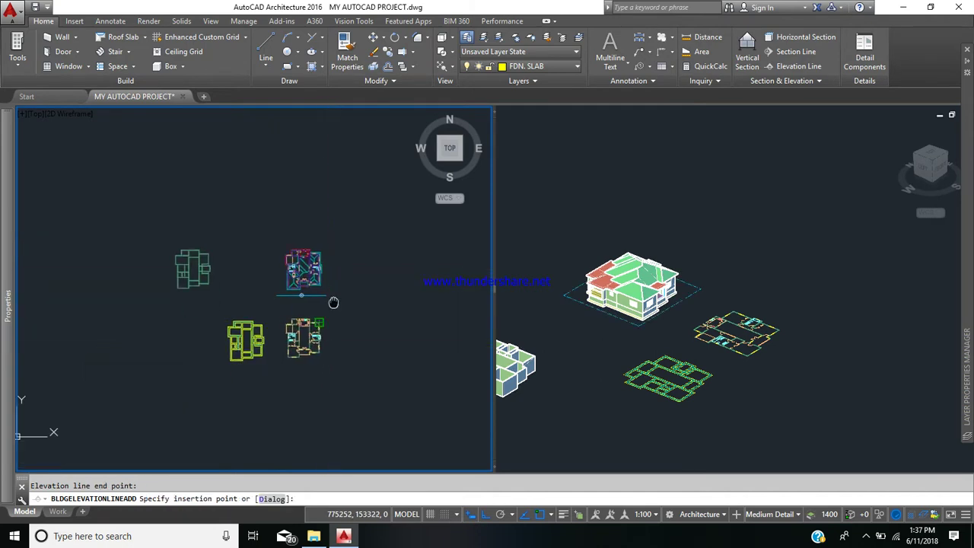
scroll(283, 286, up, 3)
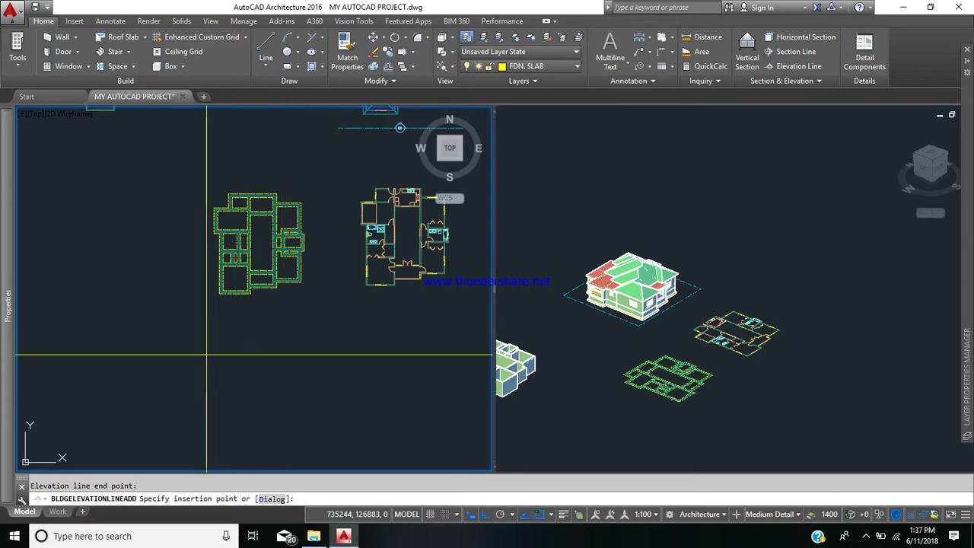
click(216, 361)
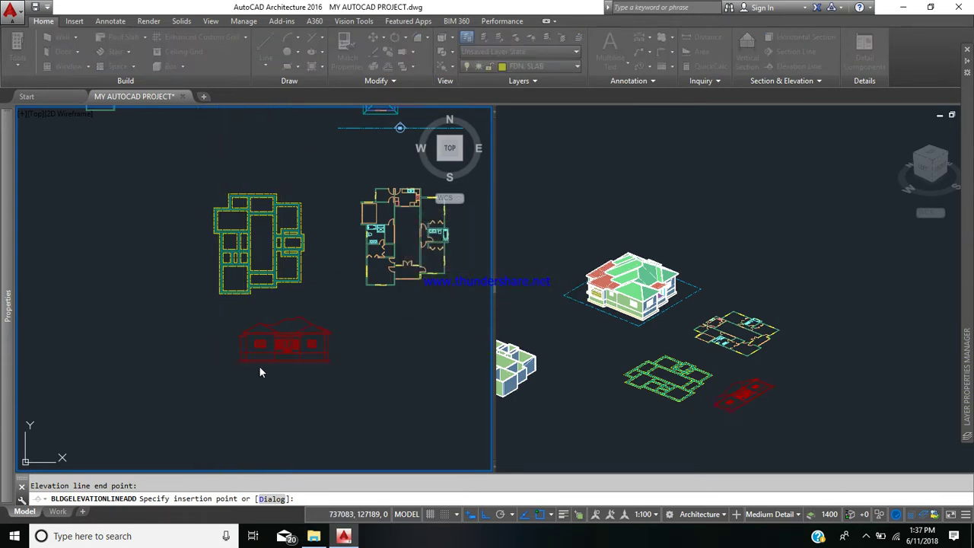
scroll(256, 334, up, 8)
scroll(257, 325, down, 3)
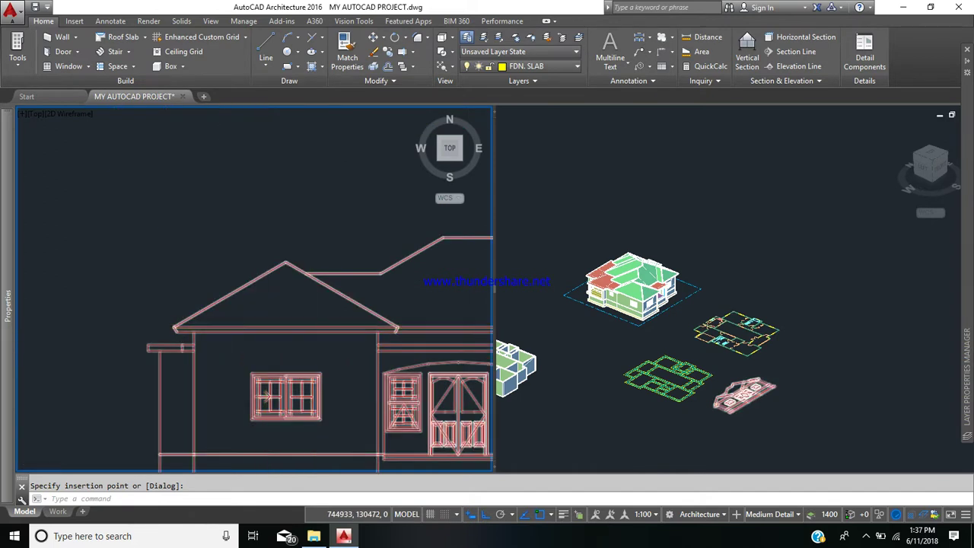
middle_drag(274, 317, 176, 290)
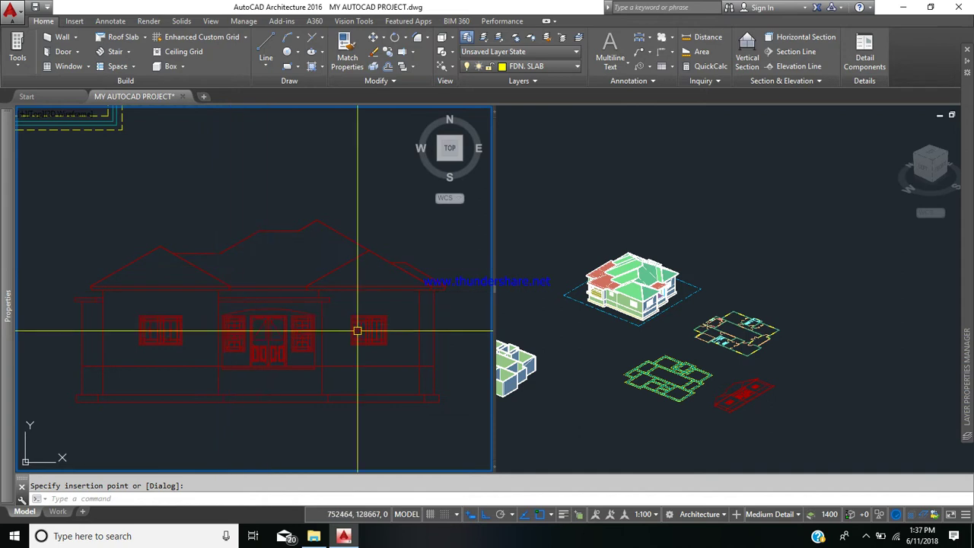
Draw a building elevation line about 20,600 long along the east side of the roofed plan, running south to north
scroll(380, 272, down, 2)
middle_drag(380, 271, 368, 277)
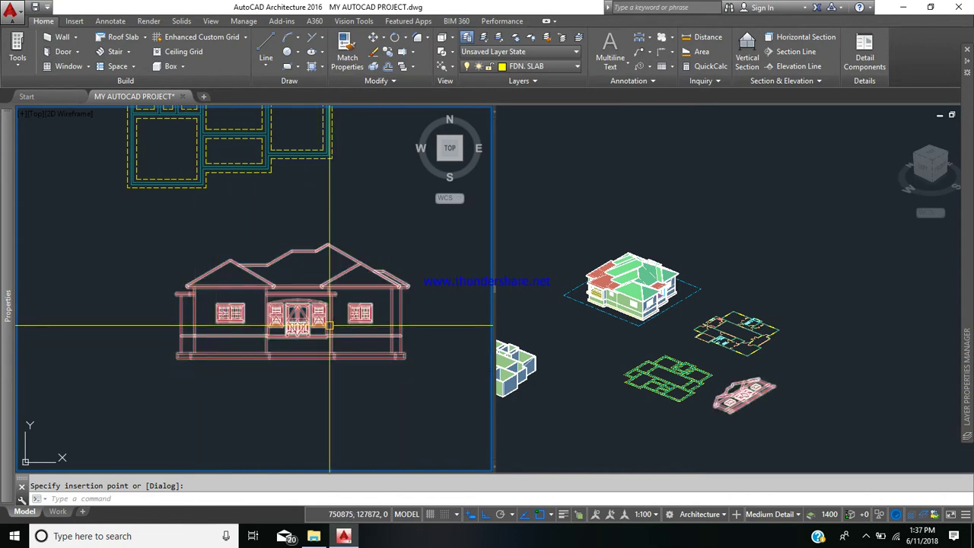
scroll(342, 318, down, 2)
mouse_move(342, 318)
middle_down()
mouse_move(260, 318)
mouse_move(249, 357)
middle_up()
scroll(260, 317, down, 2)
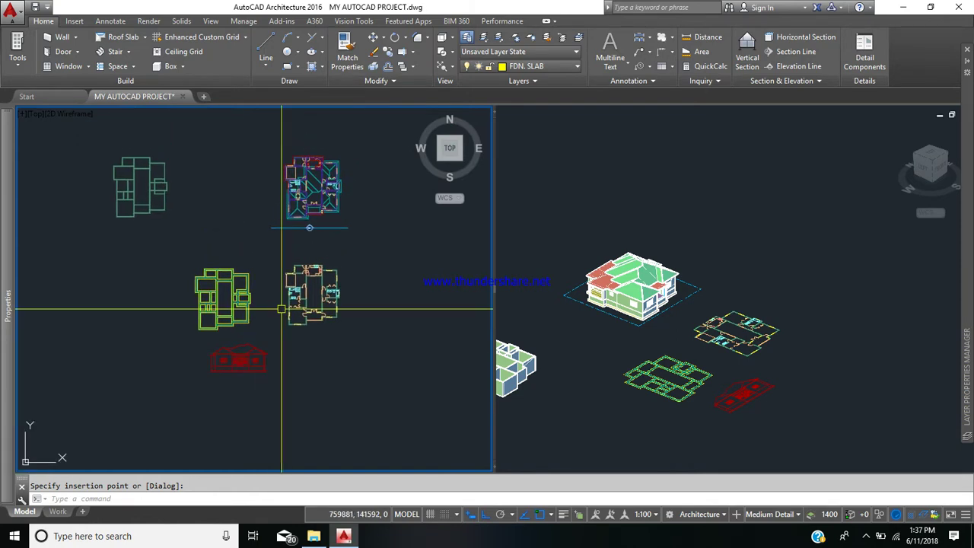
scroll(337, 198, up, 2)
middle_drag(334, 196, 296, 249)
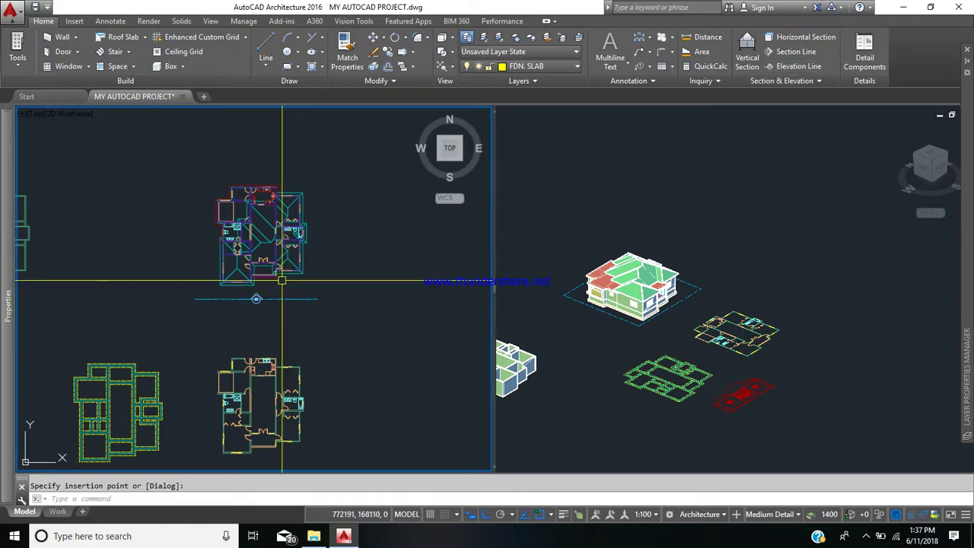
scroll(282, 280, up, 2)
middle_drag(282, 280, 277, 323)
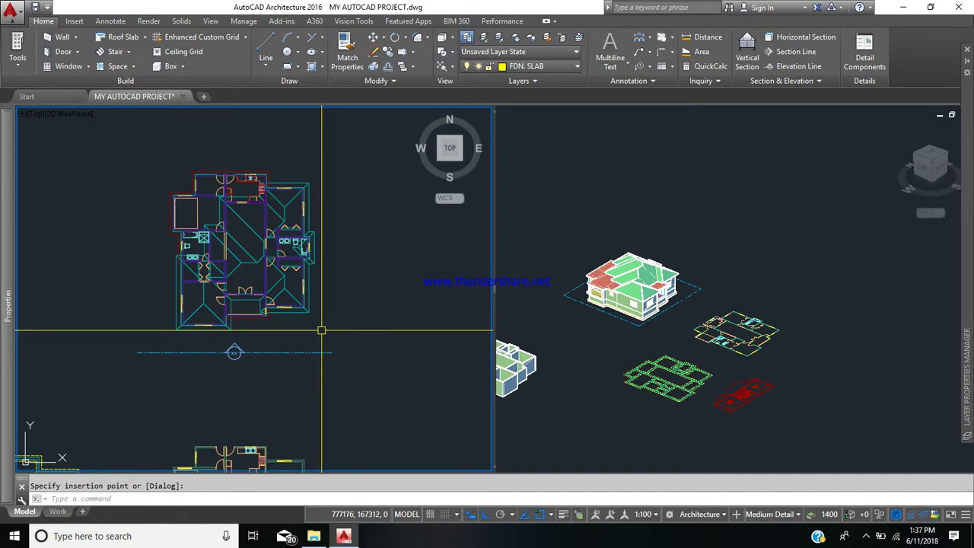
key(Return)
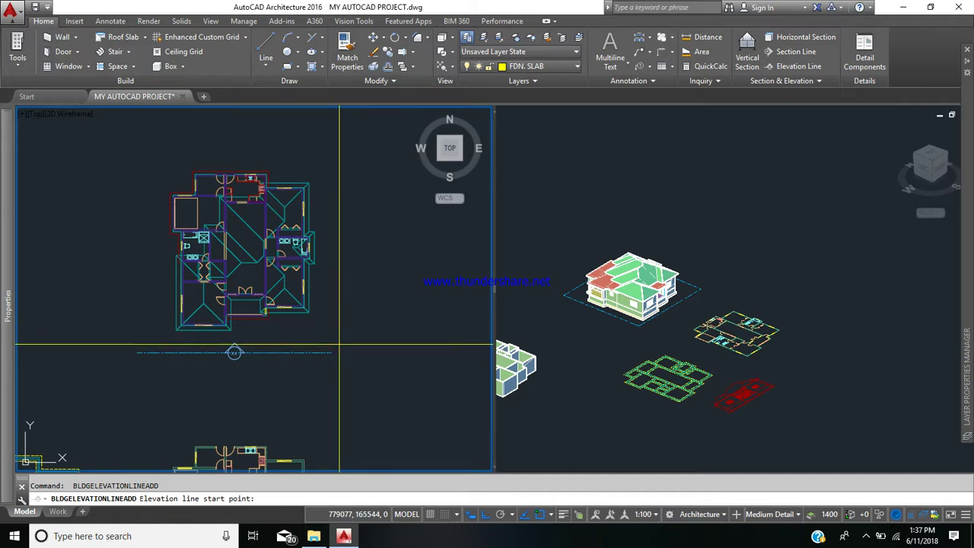
click(340, 344)
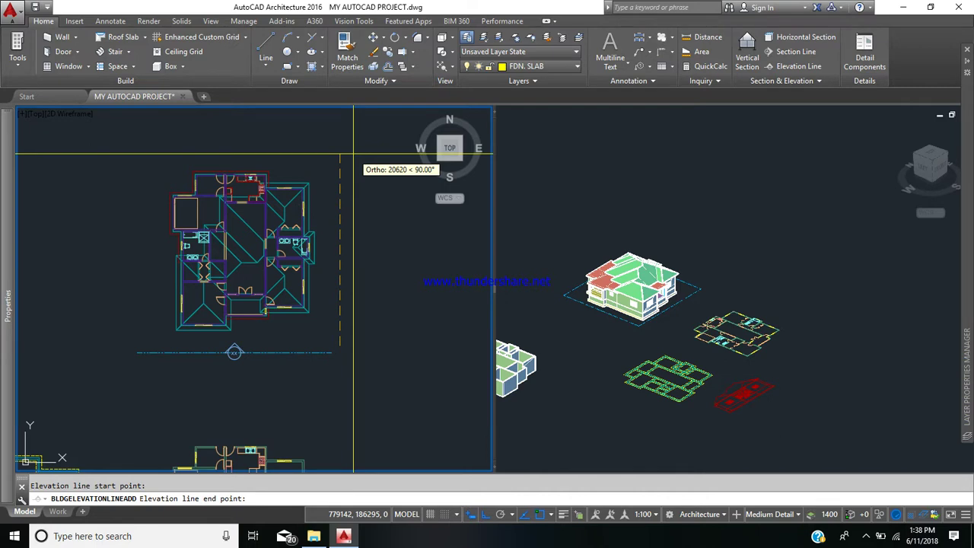
Insert the east side elevation beside the front elevation, below the floor plan, and inspect its windows and roof lines
scroll(395, 299, down, 4)
middle_drag(397, 356, 376, 247)
scroll(322, 300, up, 4)
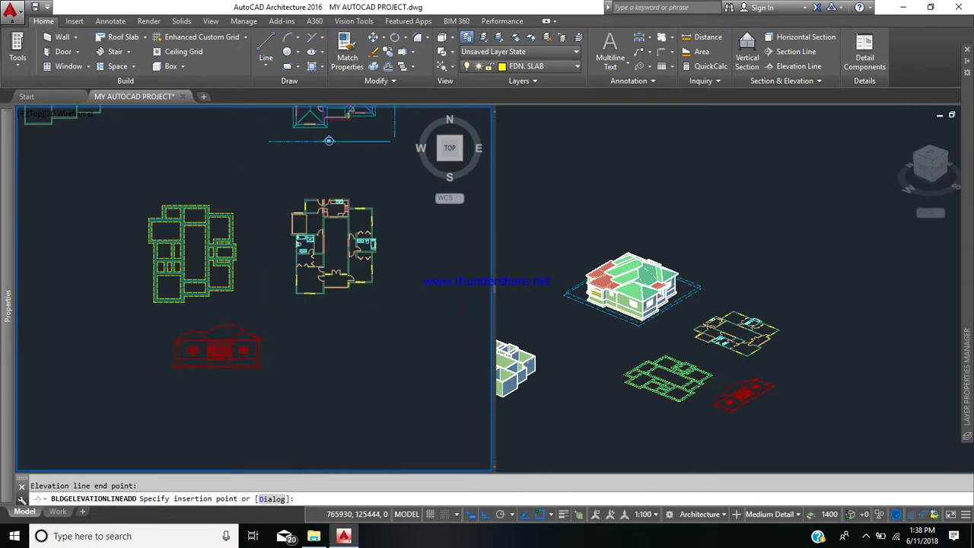
click(329, 370)
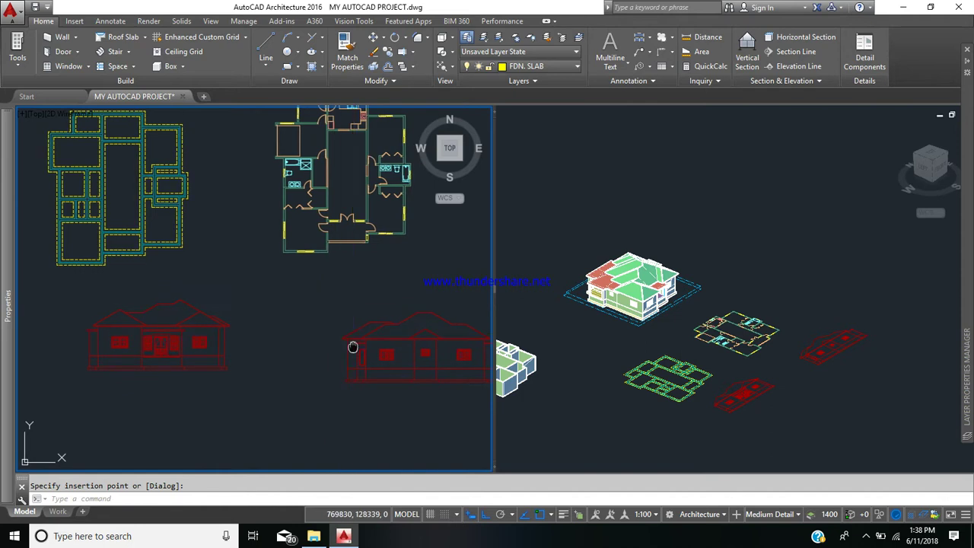
middle_drag(354, 343, 257, 340)
scroll(366, 367, up, 4)
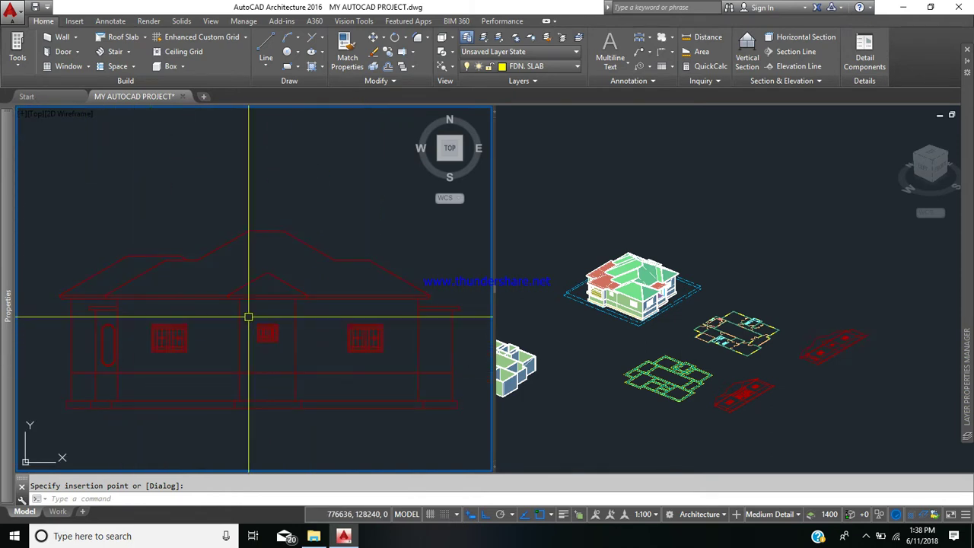
Draw a building elevation line along the north side of the roofed plan, slightly wider than the house
scroll(261, 317, down, 2)
middle_drag(261, 322, 266, 387)
scroll(266, 288, down, 4)
middle_drag(266, 288, 266, 390)
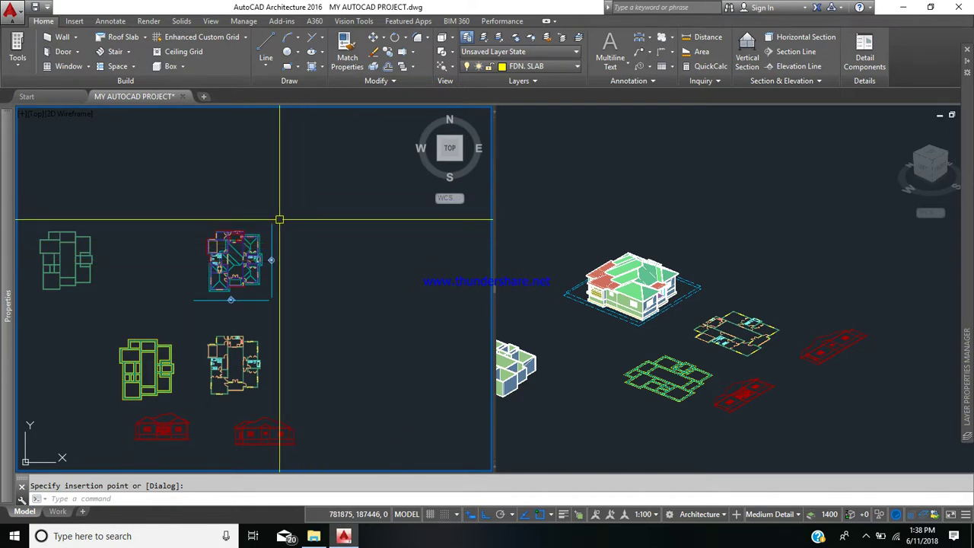
scroll(272, 212, up, 2)
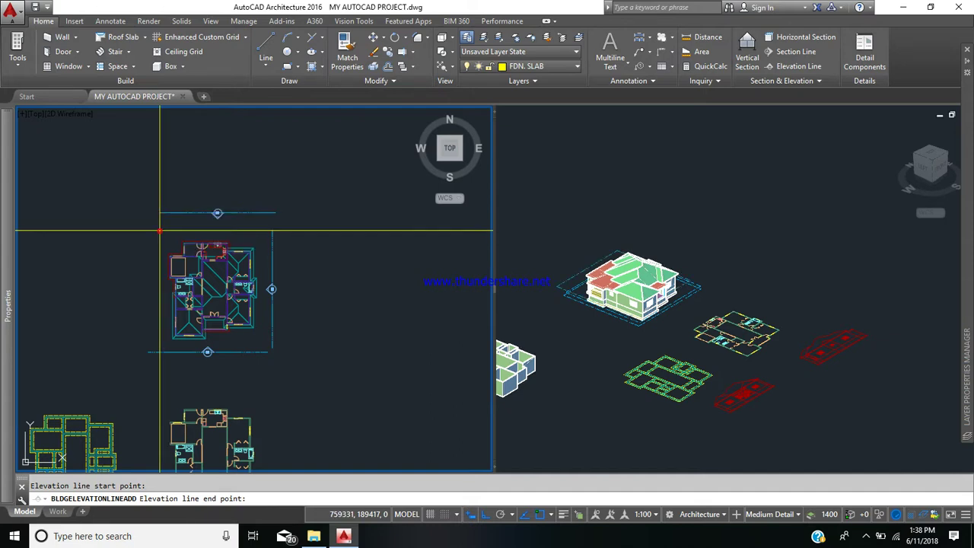
Insert the rear elevation to the east of the east side elevation, in the same row
scroll(218, 267, down, 3)
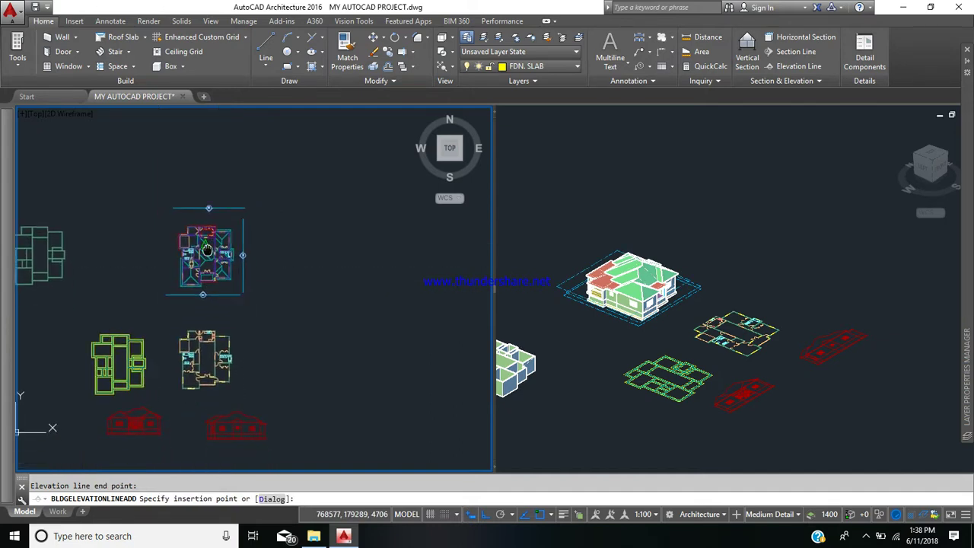
middle_drag(263, 399, 226, 311)
scroll(279, 398, up, 3)
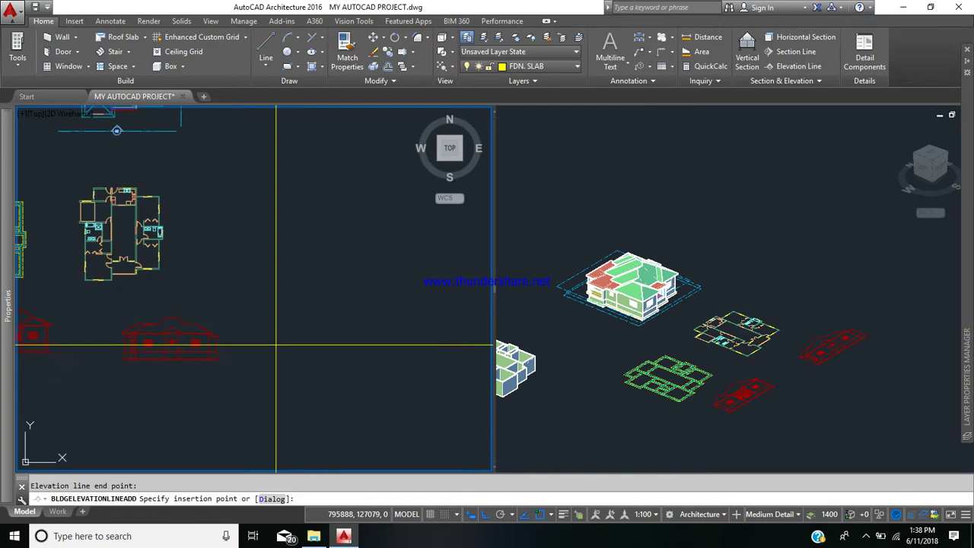
click(287, 360)
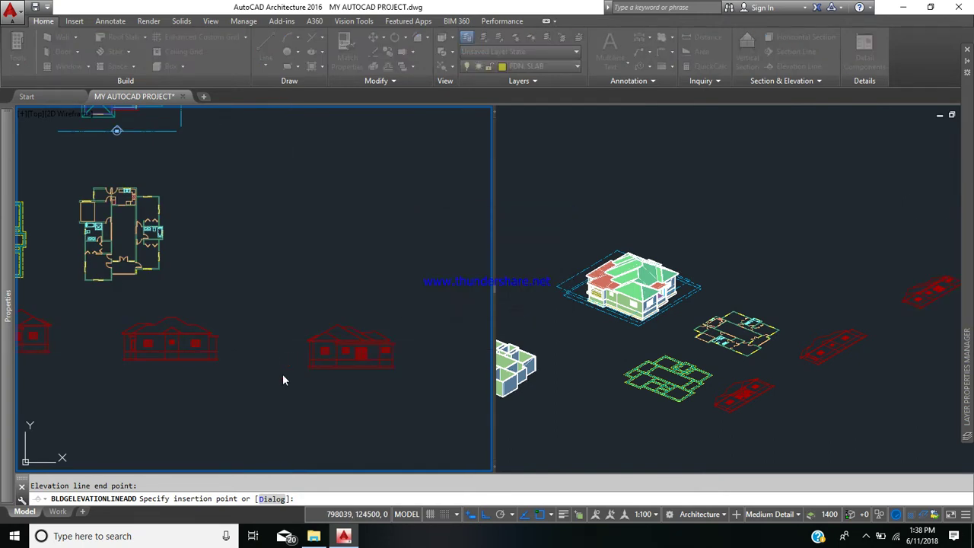
Examine the windows, doors and roof lines of the rear elevation, and review the front and east side elevations
scroll(291, 345, down, 3)
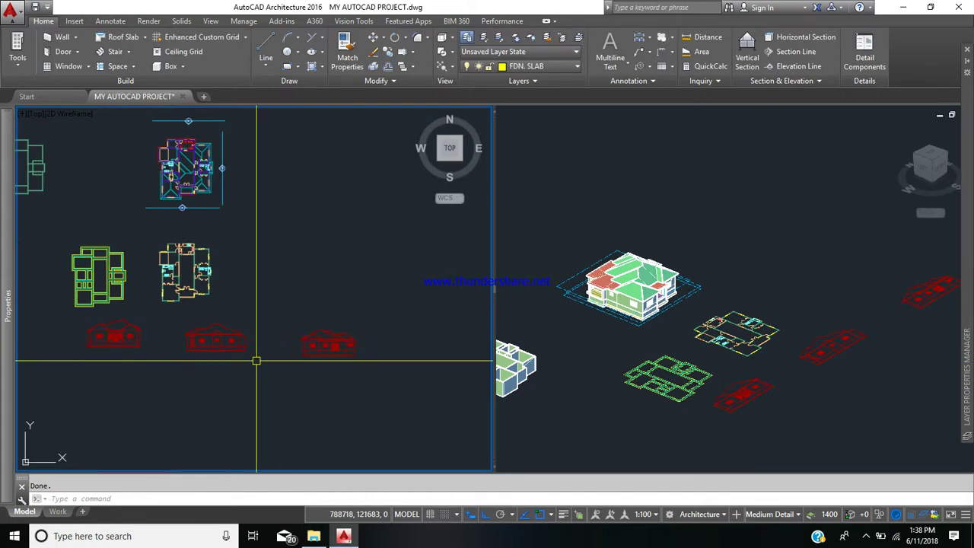
scroll(308, 337, up, 4)
scroll(378, 353, up, 2)
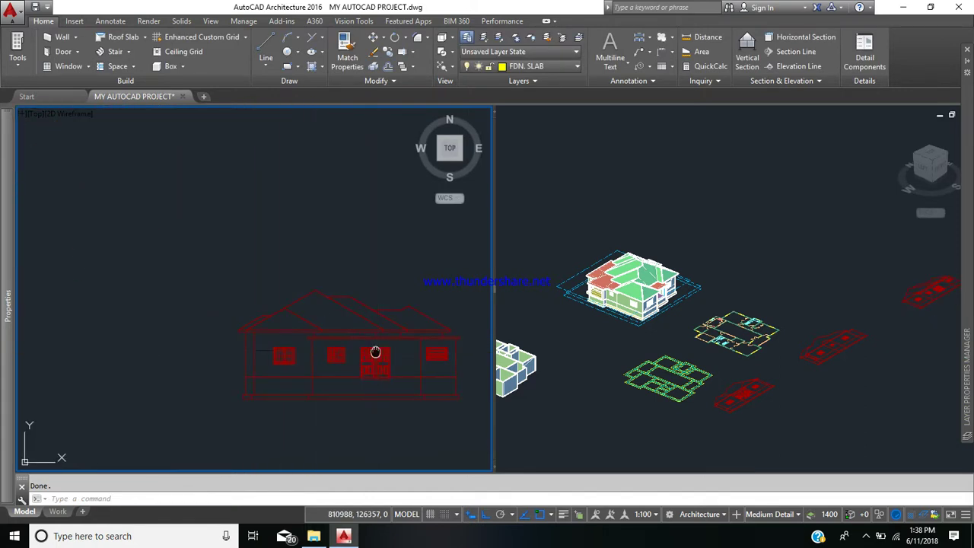
scroll(308, 357, up, 2)
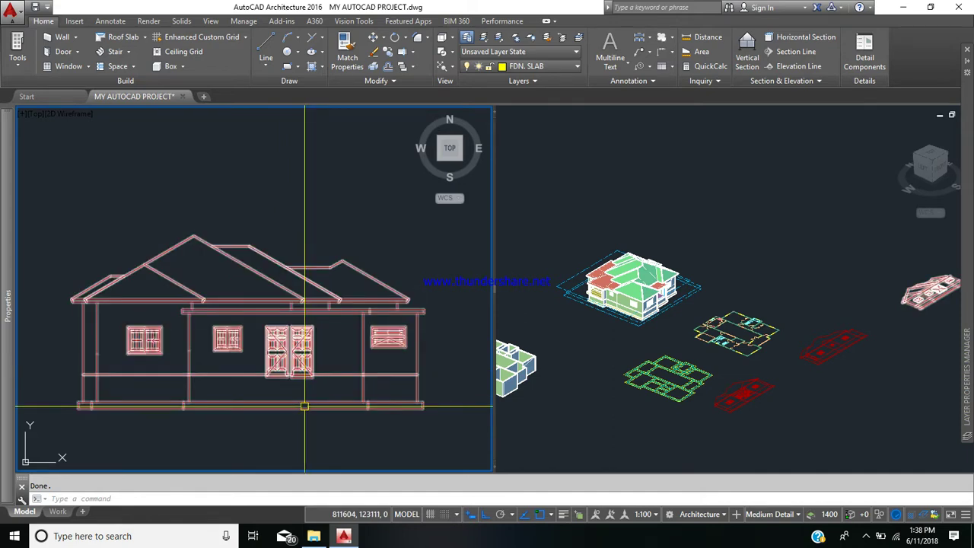
scroll(304, 409, down, 2)
scroll(303, 410, down, 3)
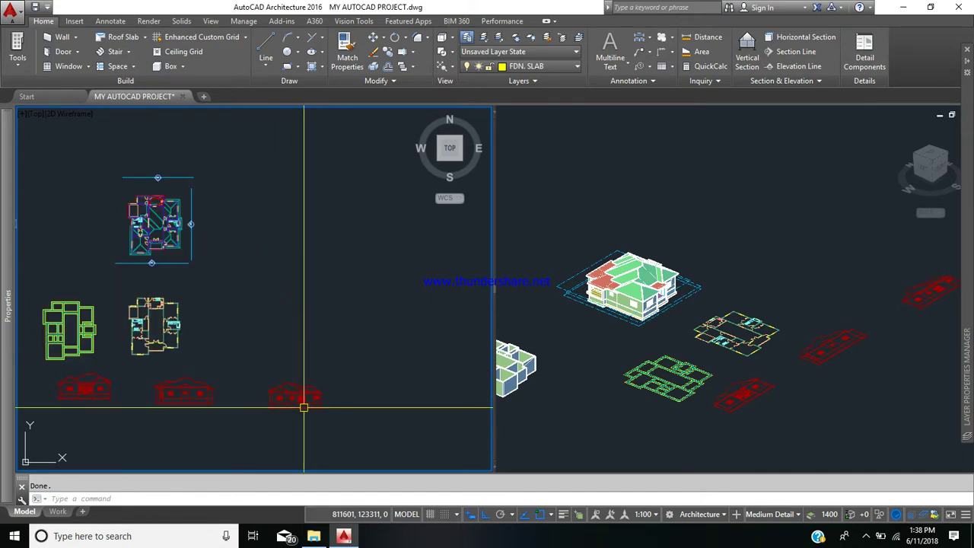
middle_drag(128, 418, 200, 400)
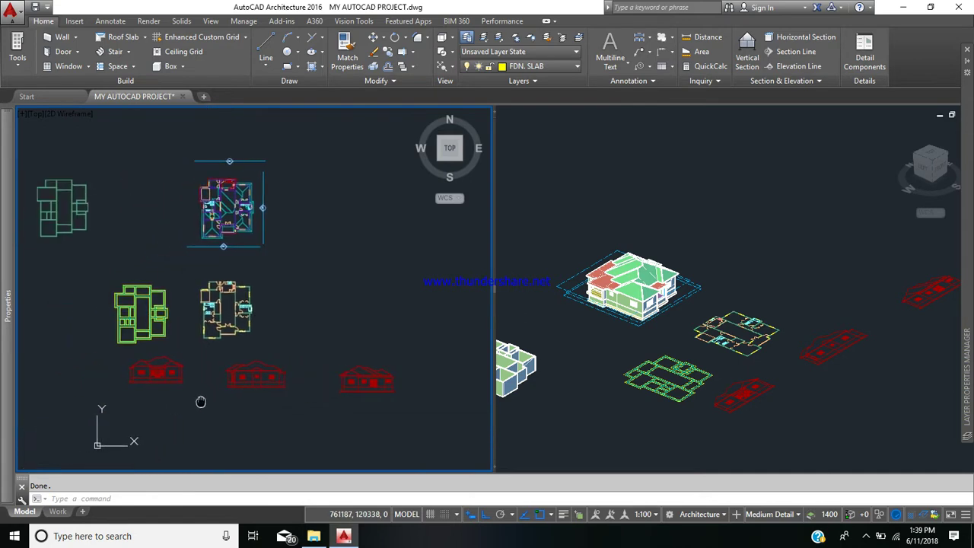
scroll(148, 378, up, 4)
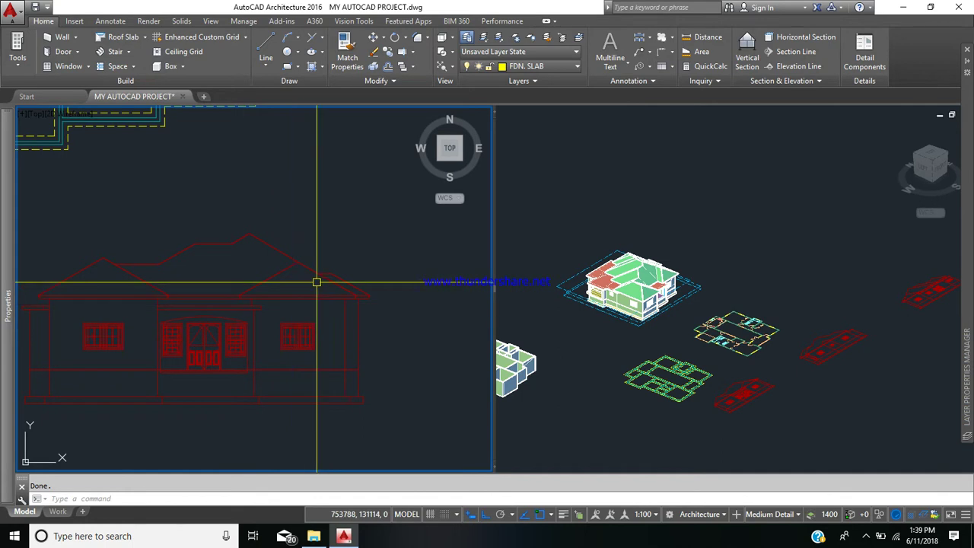
scroll(329, 281, down, 5)
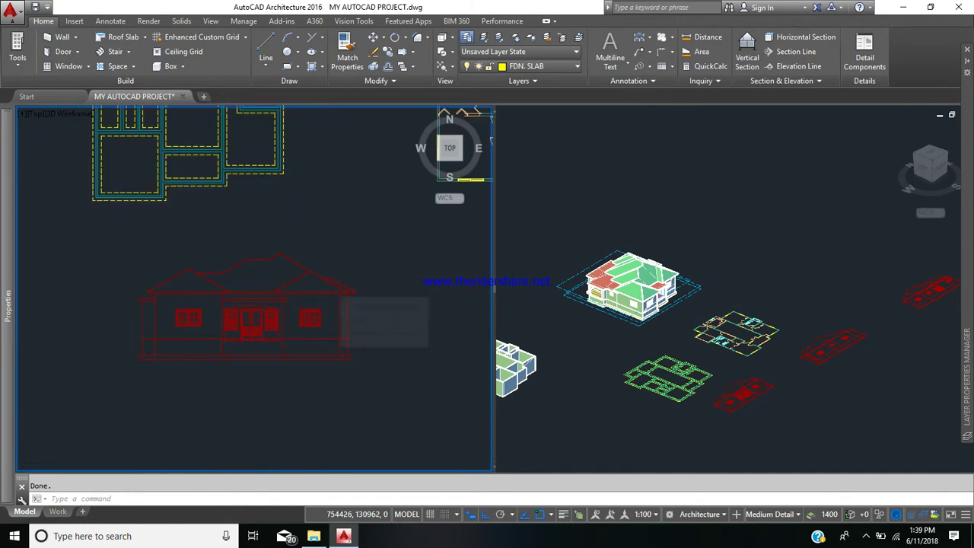
middle_drag(327, 288, 287, 302)
scroll(283, 304, down, 2)
middle_drag(280, 304, 197, 312)
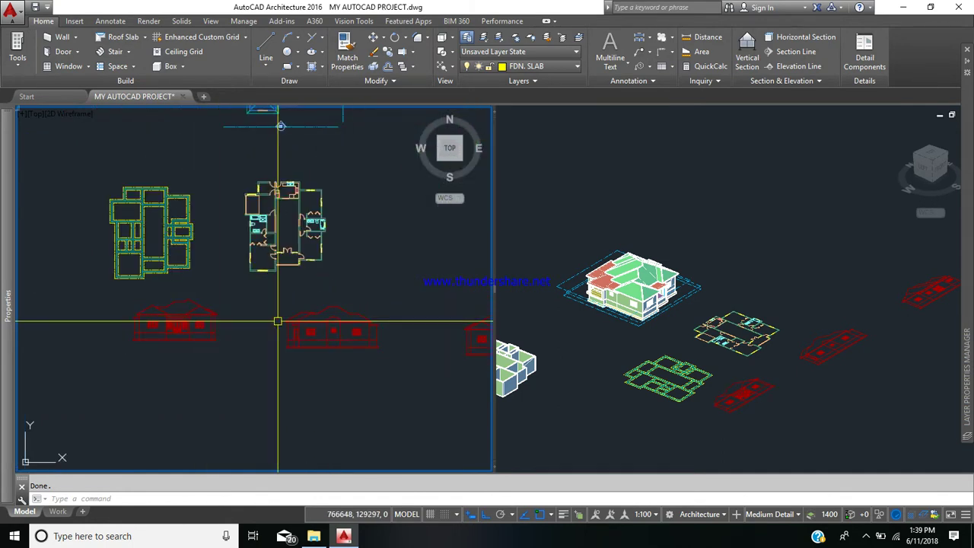
middle_drag(388, 350, 359, 340)
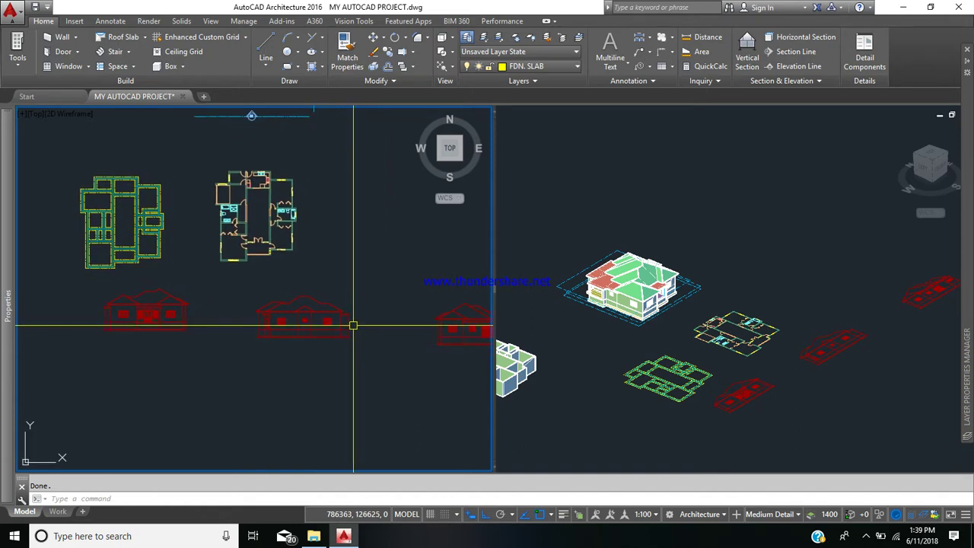
Draw a building elevation line along the west side of the roofed plan, running north to south past the house's corners
middle_drag(350, 322, 321, 402)
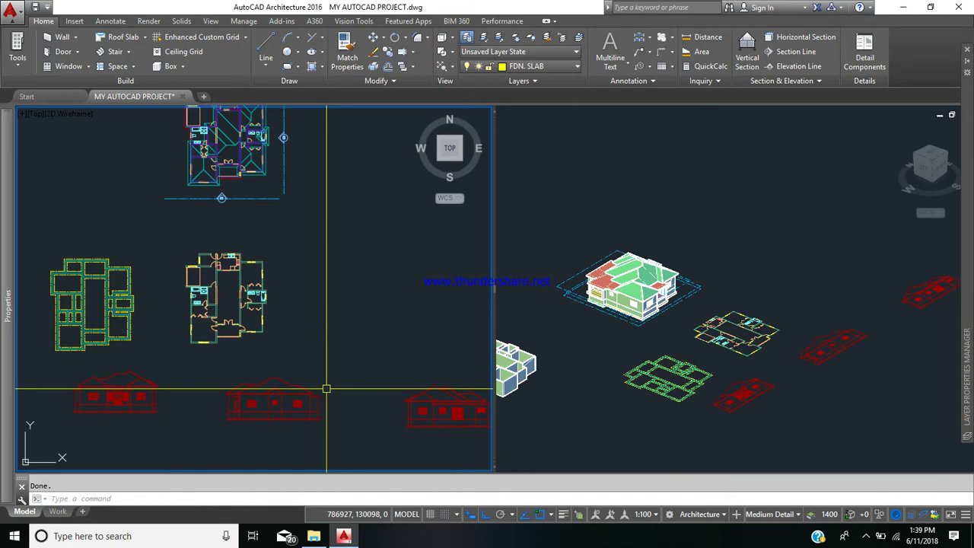
middle_drag(313, 352, 311, 419)
middle_drag(316, 331, 327, 349)
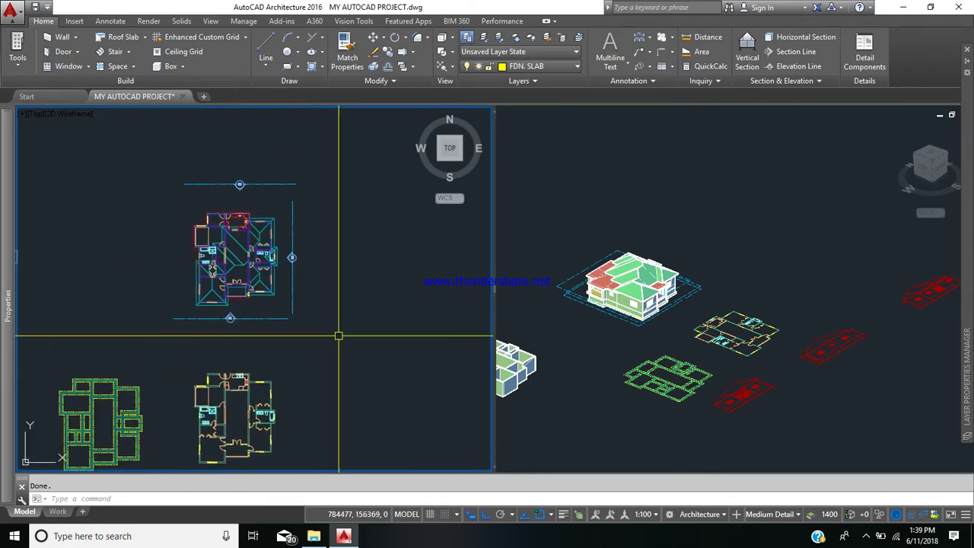
key(Return)
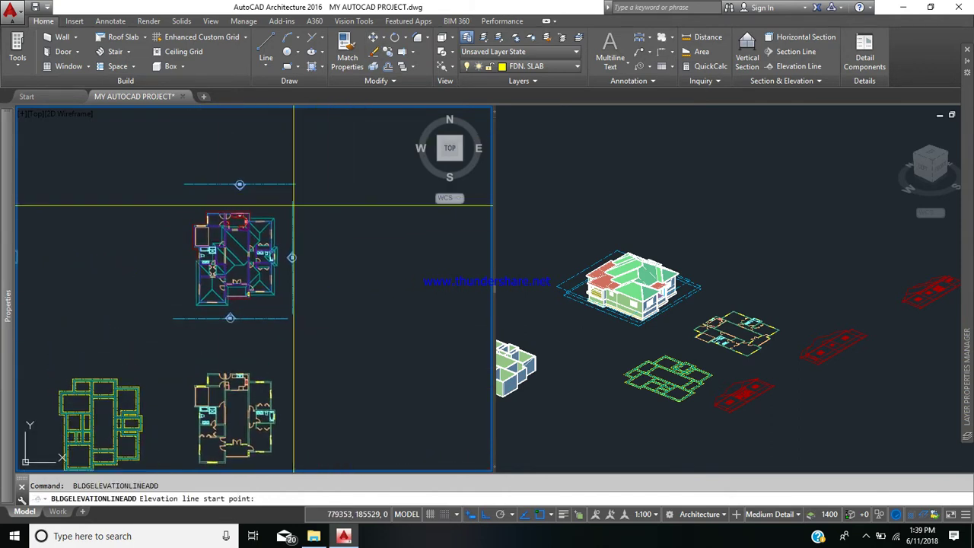
scroll(186, 227, up, 2)
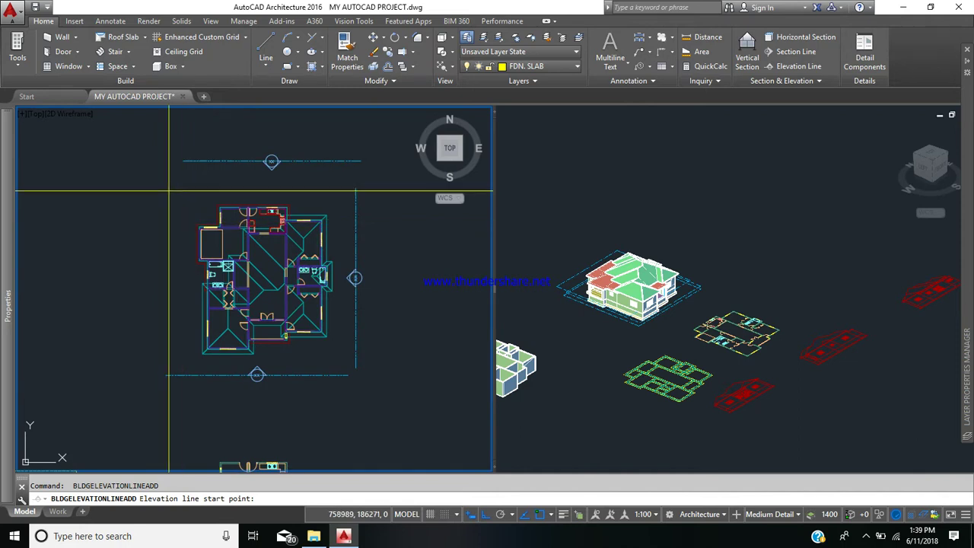
click(175, 187)
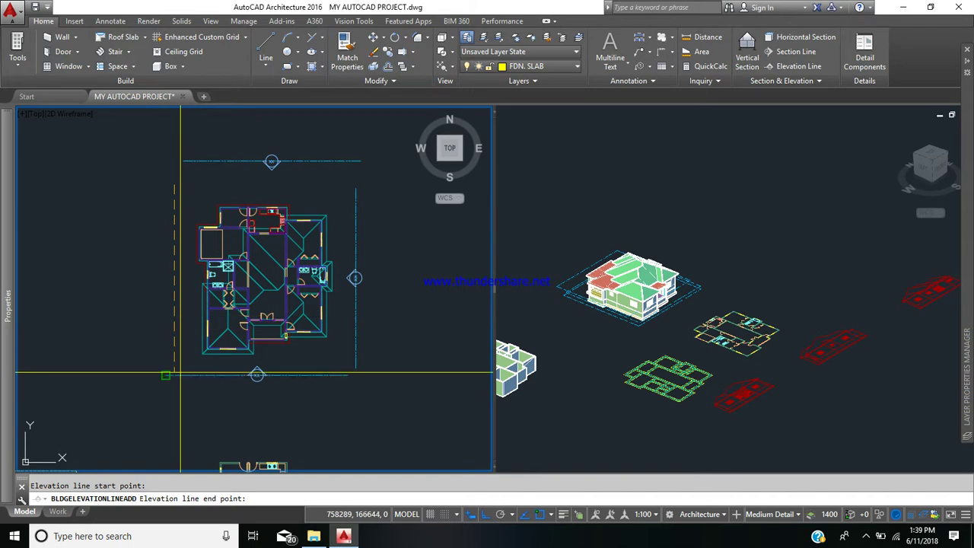
scroll(180, 373, up, 4)
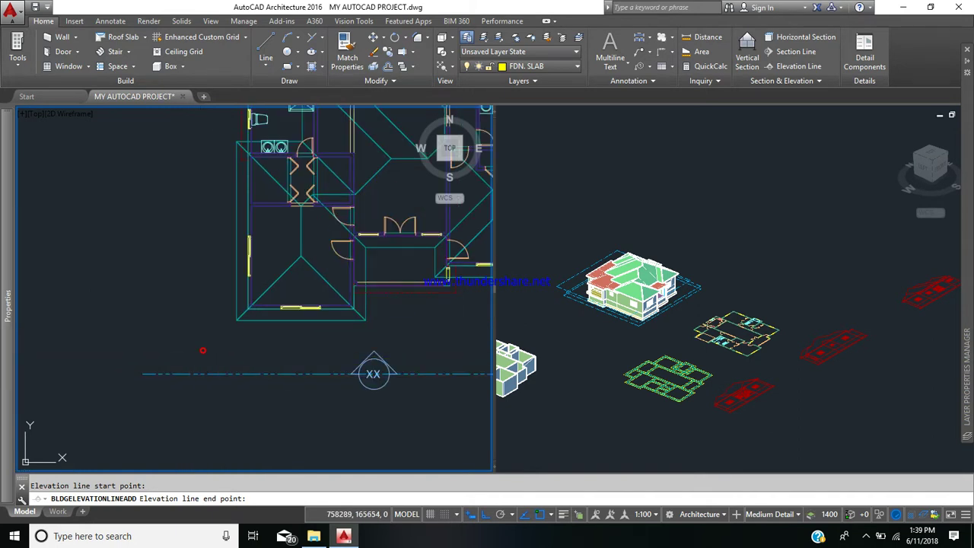
click(203, 349)
Insert the west side elevation to the east of the rear elevation and review the elevations with their elevation lines
scroll(228, 347, down, 5)
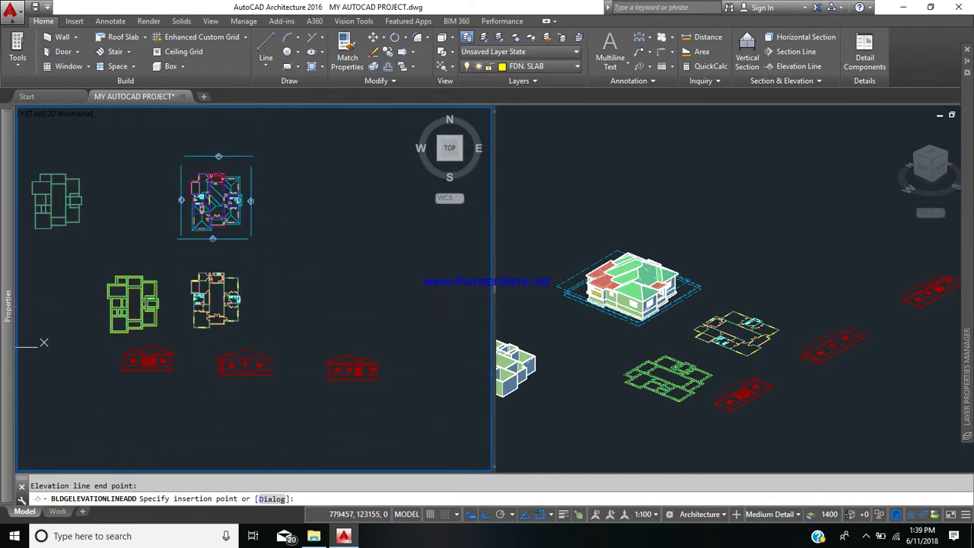
middle_drag(354, 361, 234, 327)
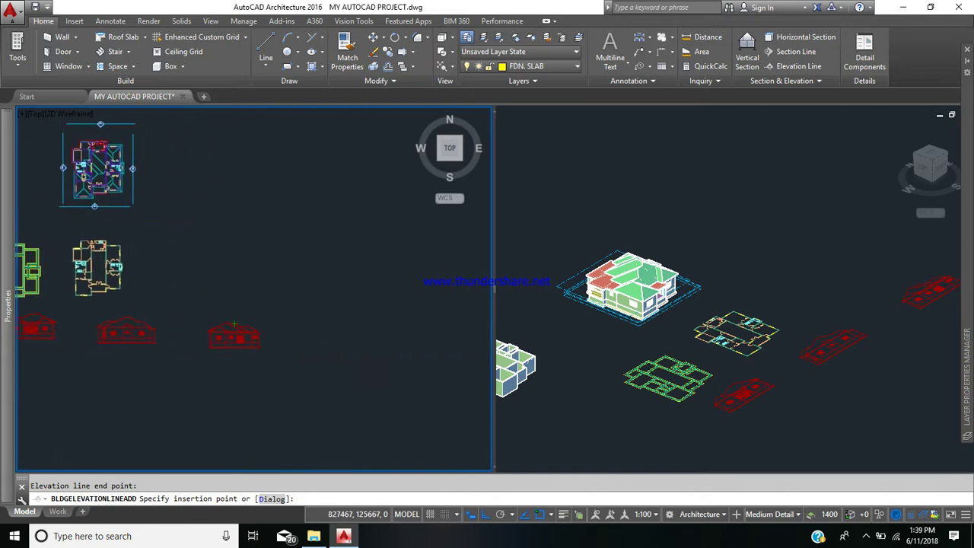
click(333, 343)
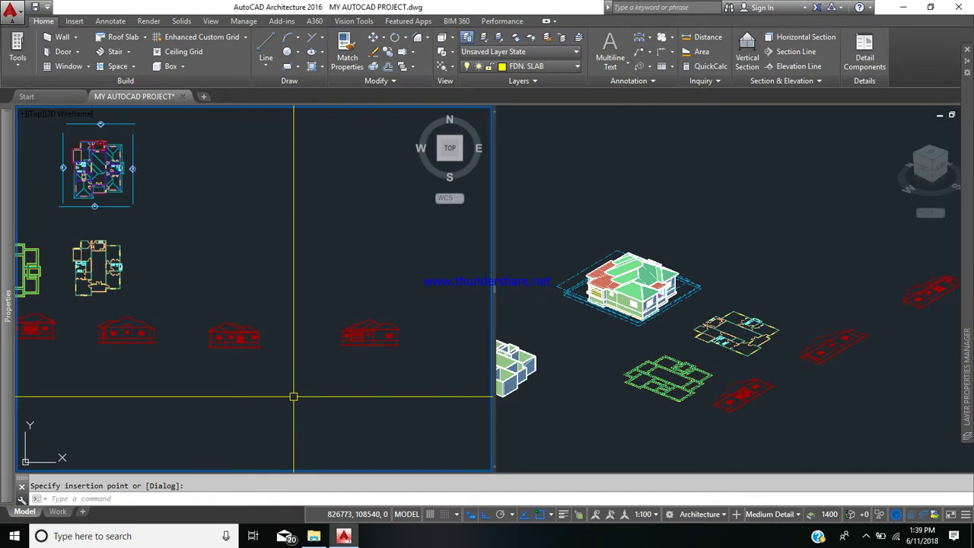
scroll(294, 396, down, 3)
middle_drag(291, 389, 358, 383)
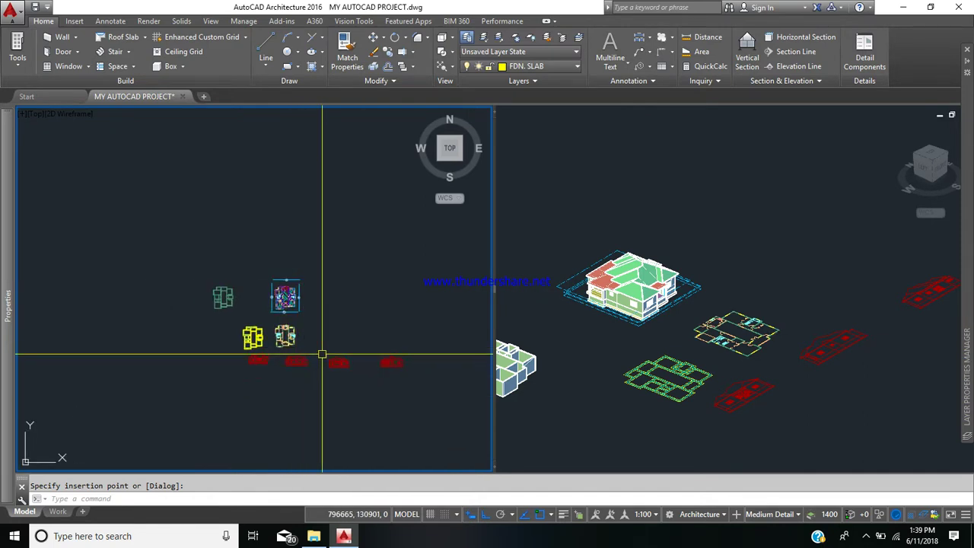
scroll(321, 354, up, 2)
scroll(275, 261, up, 2)
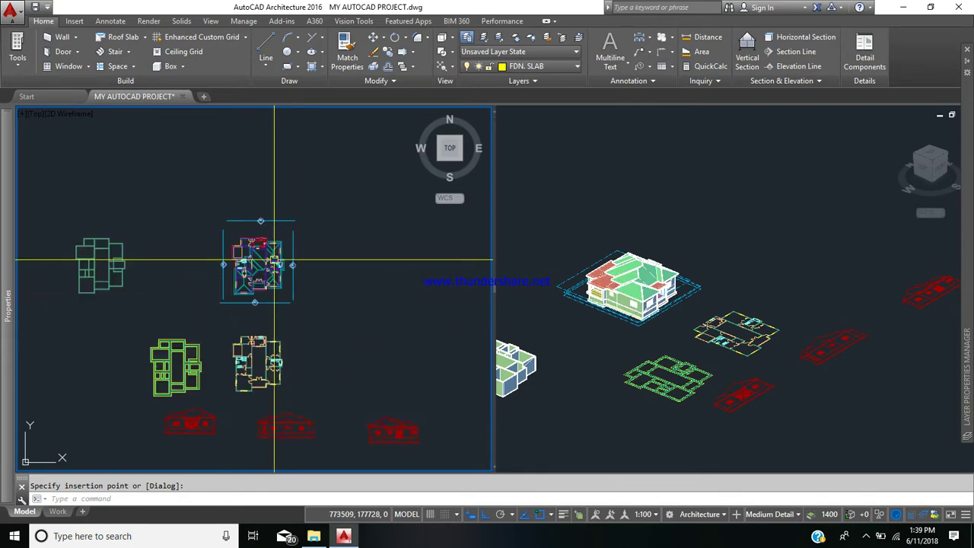
middle_drag(296, 393, 266, 353)
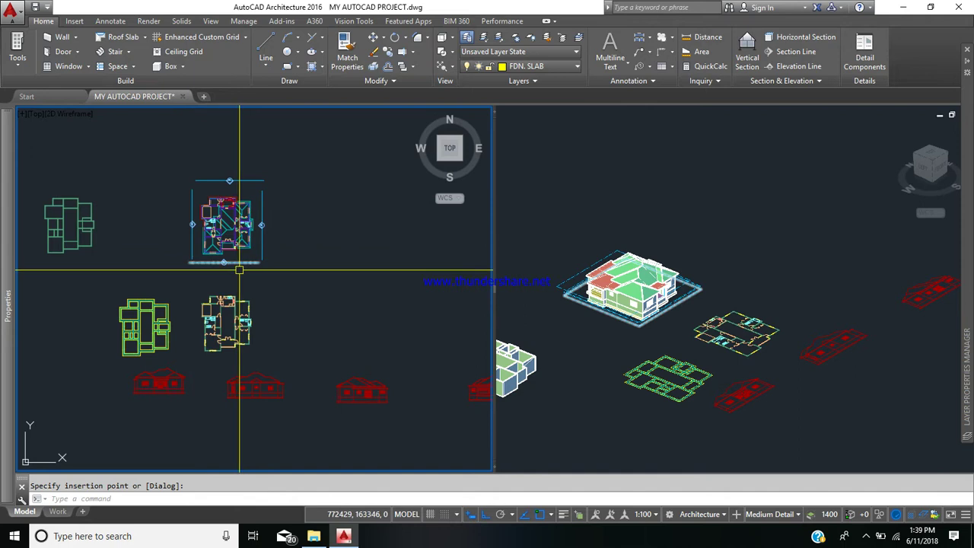
Examine the front, east side, rear and west side elevations in the row and how their bases line up
scroll(167, 388, up, 5)
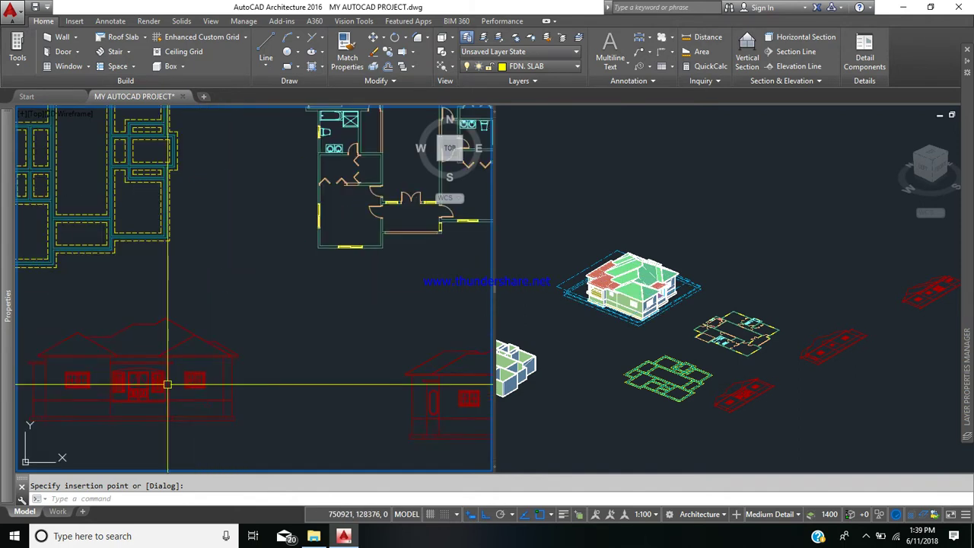
scroll(168, 384, down, 2)
middle_drag(213, 330, 213, 341)
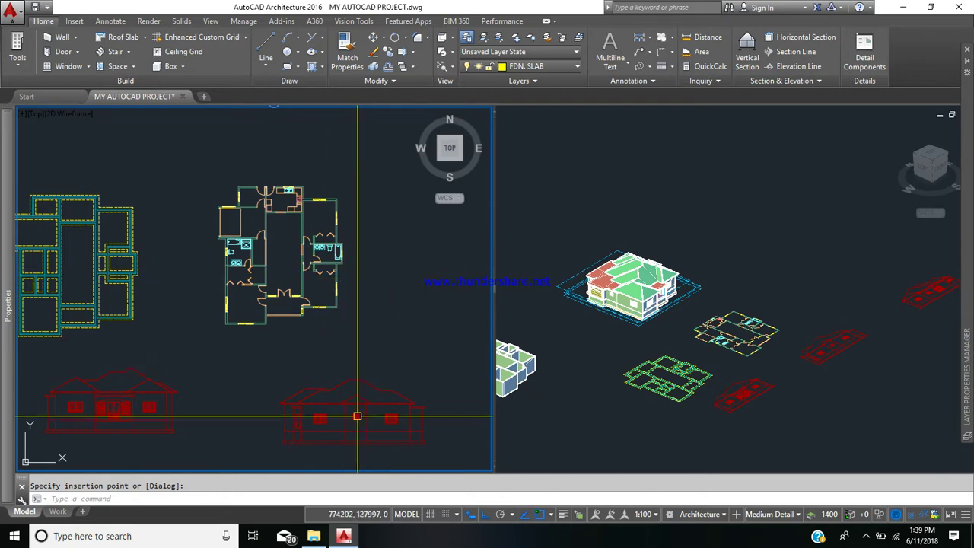
middle_drag(378, 391, 186, 362)
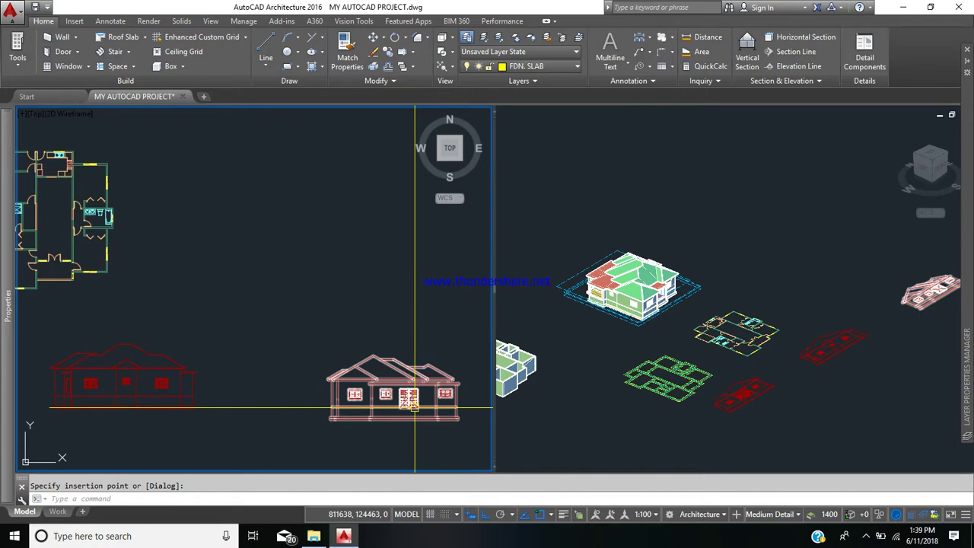
scroll(441, 414, up, 2)
middle_drag(341, 375, 181, 378)
scroll(323, 348, up, 2)
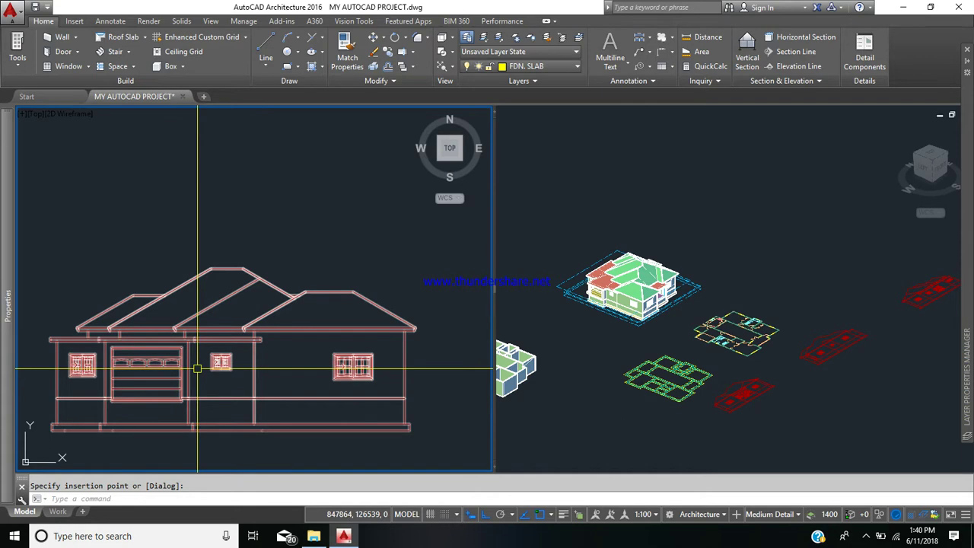
scroll(235, 359, down, 2)
scroll(247, 355, down, 3)
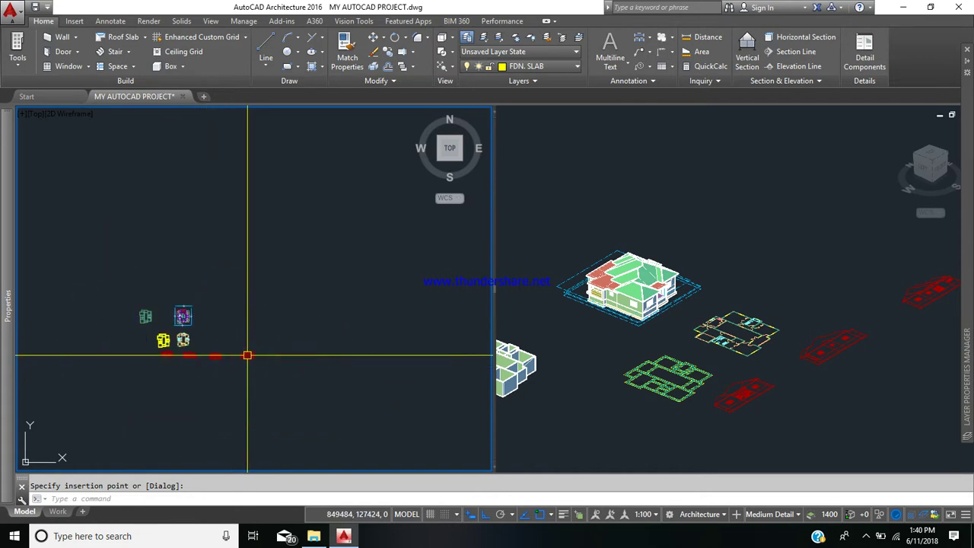
scroll(187, 365, up, 8)
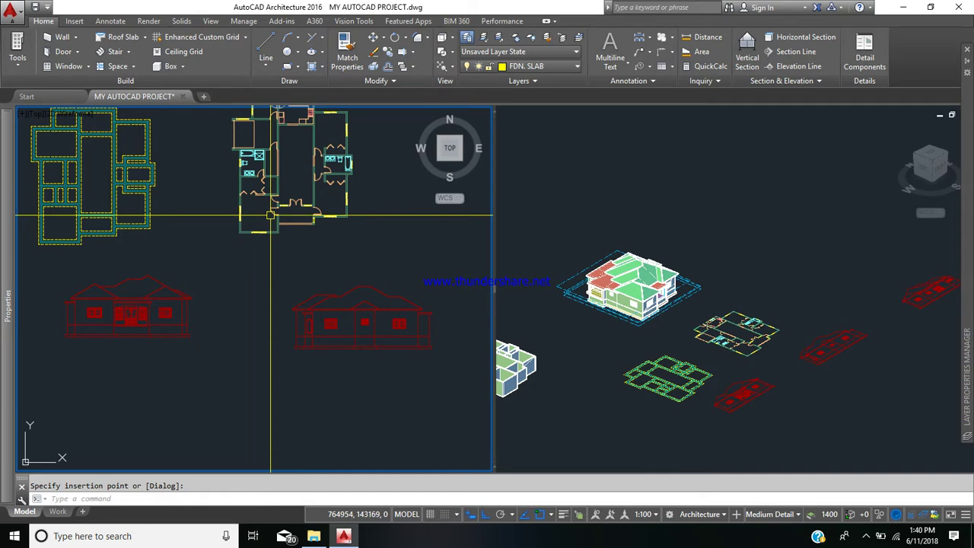
Draw a horizontal baseline from the front elevation's lower east corner, running east past the other three elevations
click(265, 47)
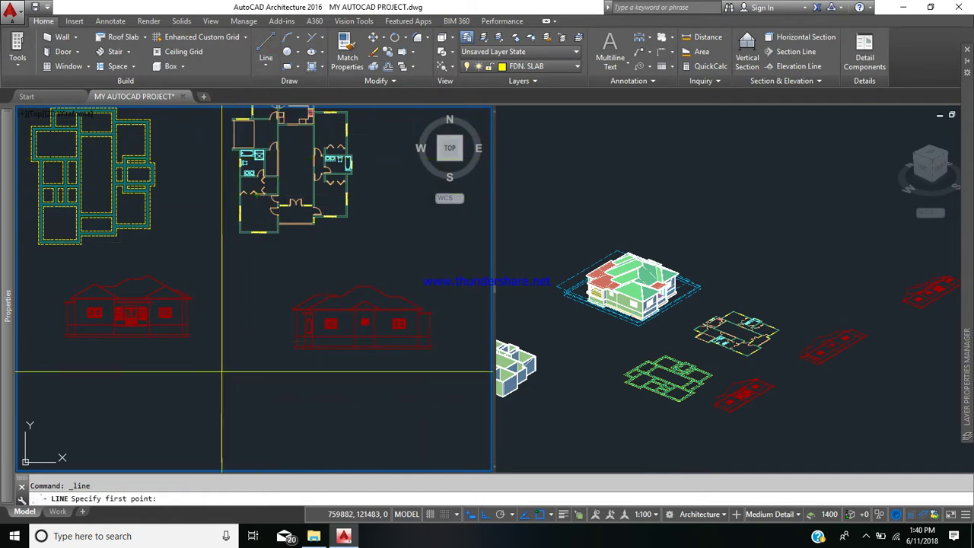
scroll(187, 342, up, 4)
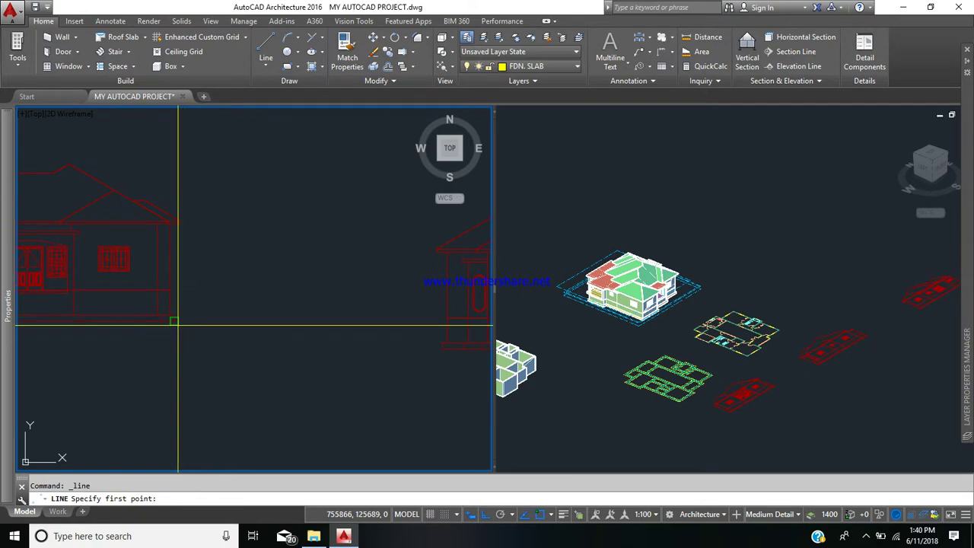
click(175, 322)
scroll(304, 337, down, 5)
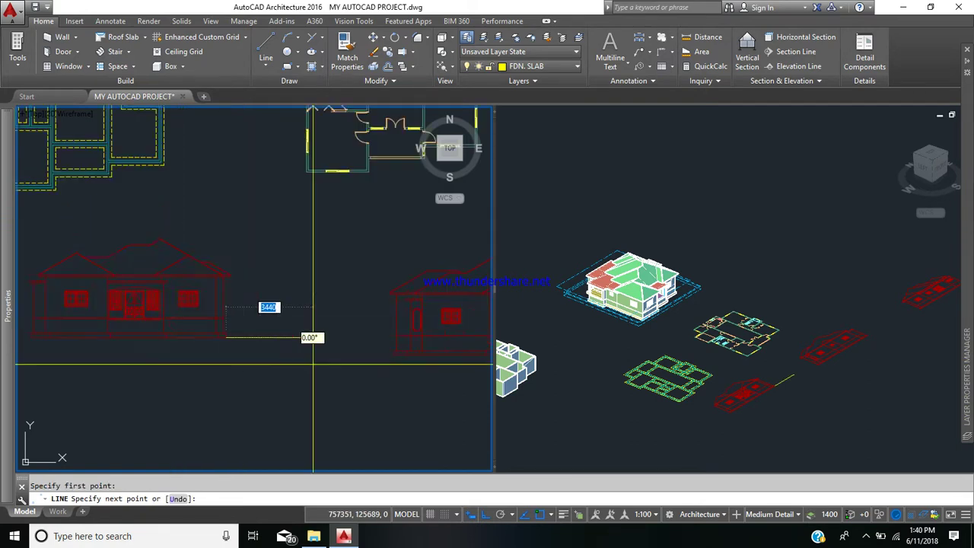
middle_drag(315, 352, 193, 350)
scroll(312, 373, down, 3)
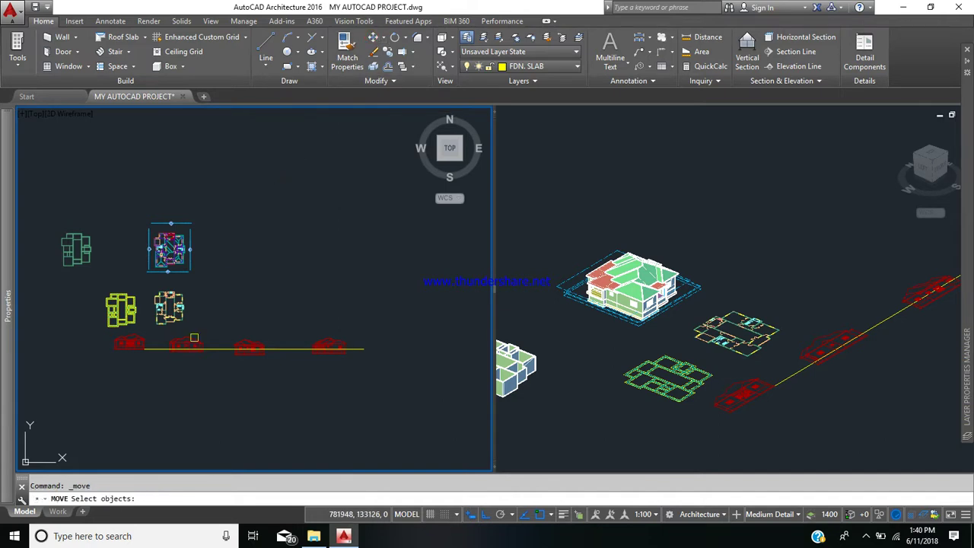
Move the east side elevation vertically from its lower west corner so its base sits on the horizontal baseline
scroll(180, 333, up, 5)
click(201, 398)
scroll(207, 417, up, 7)
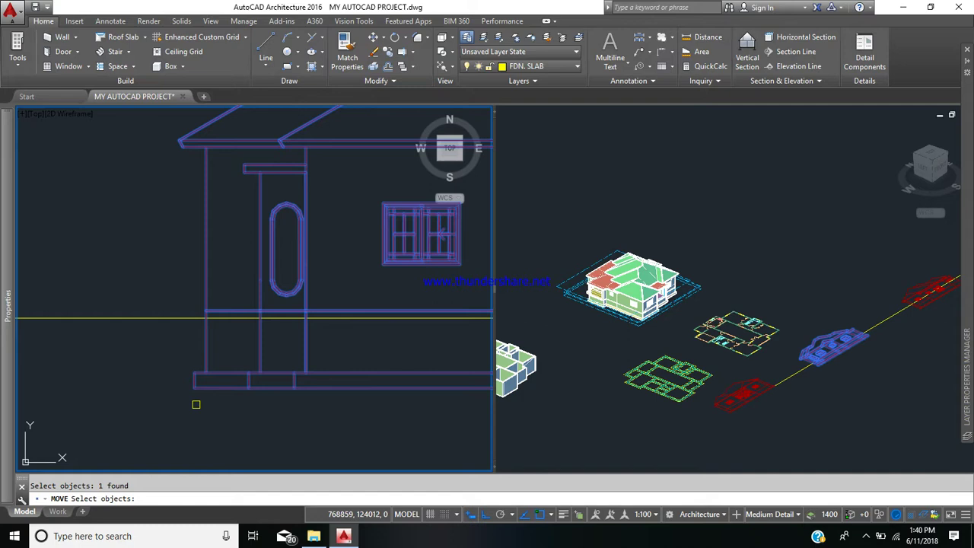
click(195, 388)
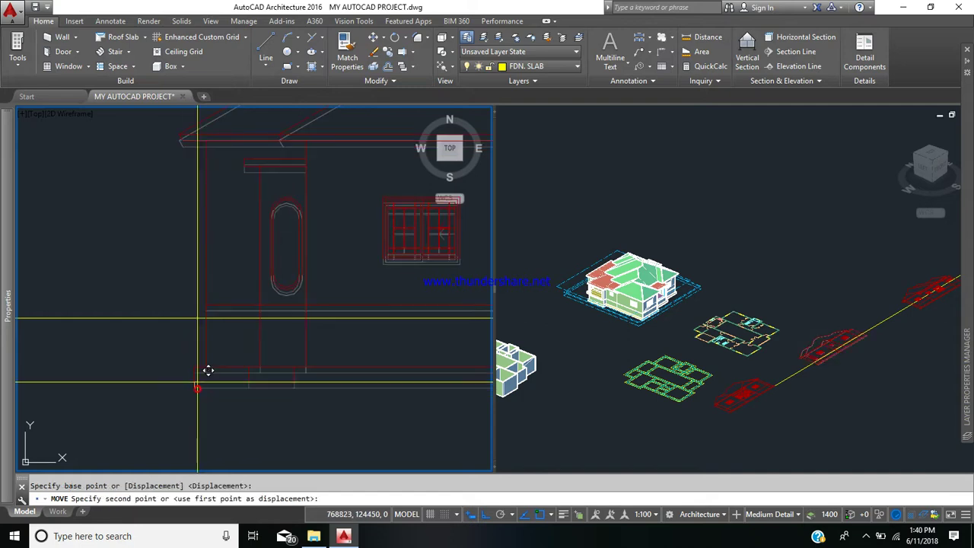
click(197, 317)
Move the rear elevation vertically from its lower west corner so its base sits on the horizontal baseline
scroll(269, 354, down, 5)
middle_drag(230, 347, 15, 308)
scroll(162, 319, down, 4)
middle_drag(292, 317, 231, 313)
scroll(232, 313, up, 2)
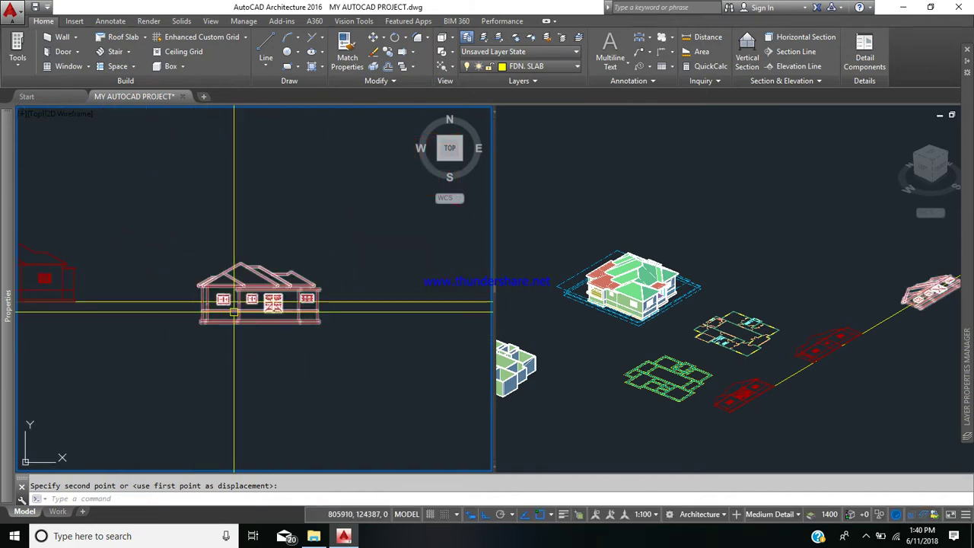
click(373, 38)
scroll(224, 308, up, 4)
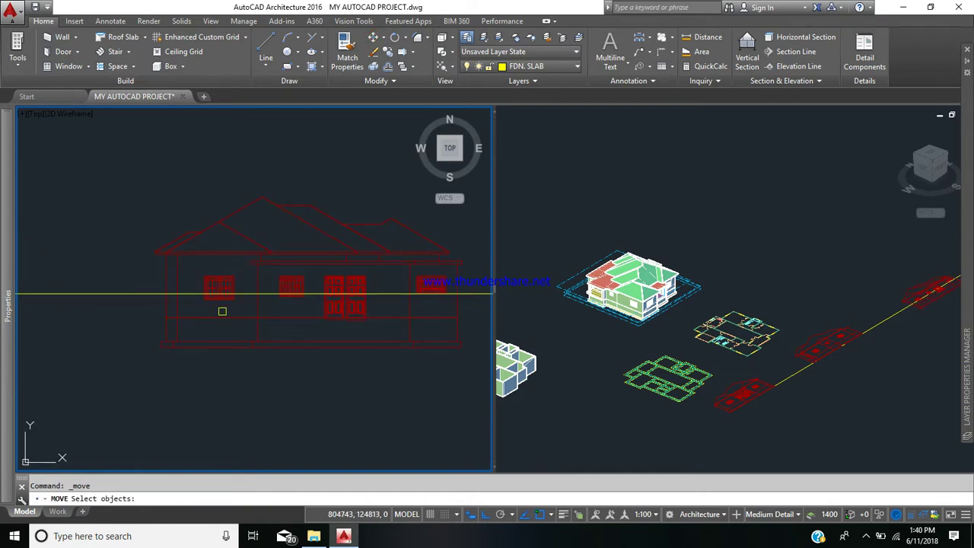
click(222, 311)
key(Return)
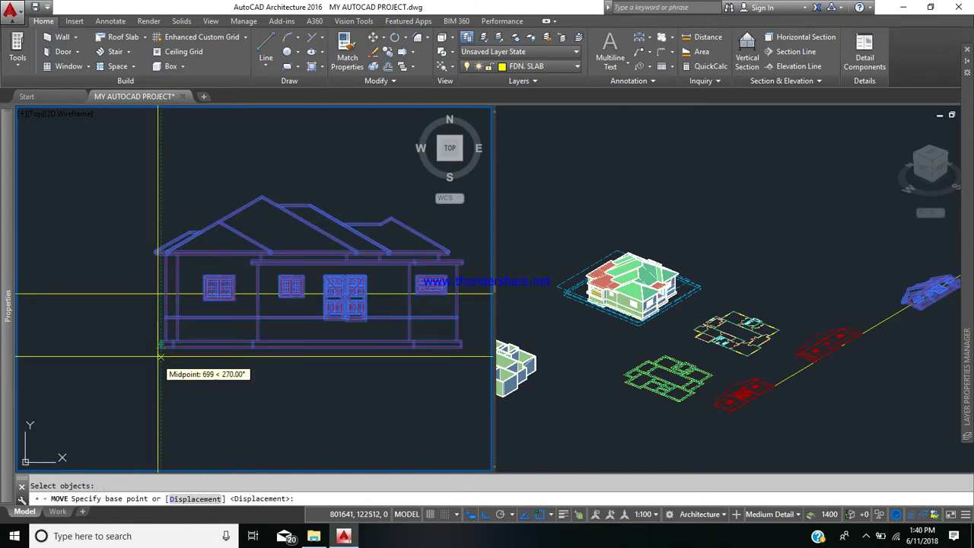
scroll(162, 342, up, 2)
click(162, 342)
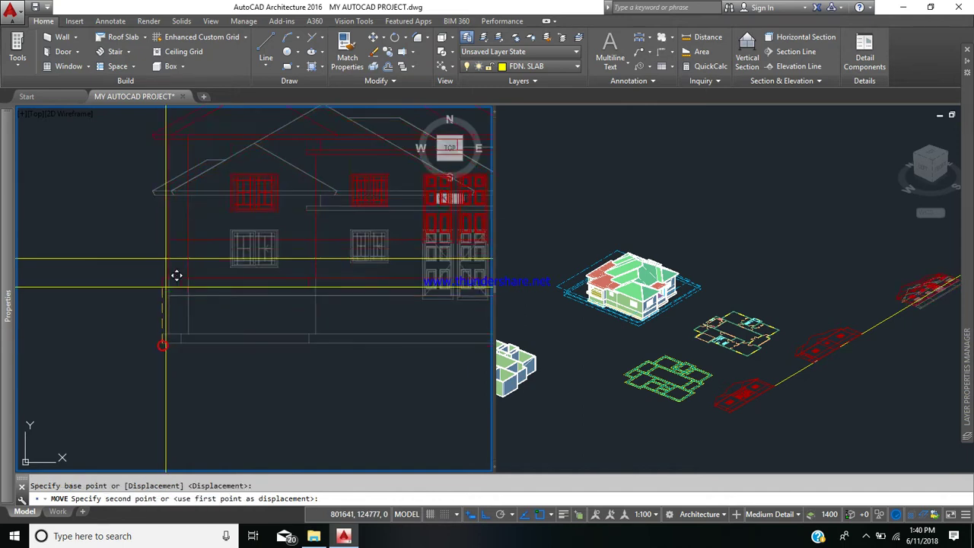
scroll(160, 258, down, 3)
Move the west side elevation vertically from its lower west corner up to the level of the horizontal baseline
scroll(276, 279, down, 3)
scroll(271, 331, up, 4)
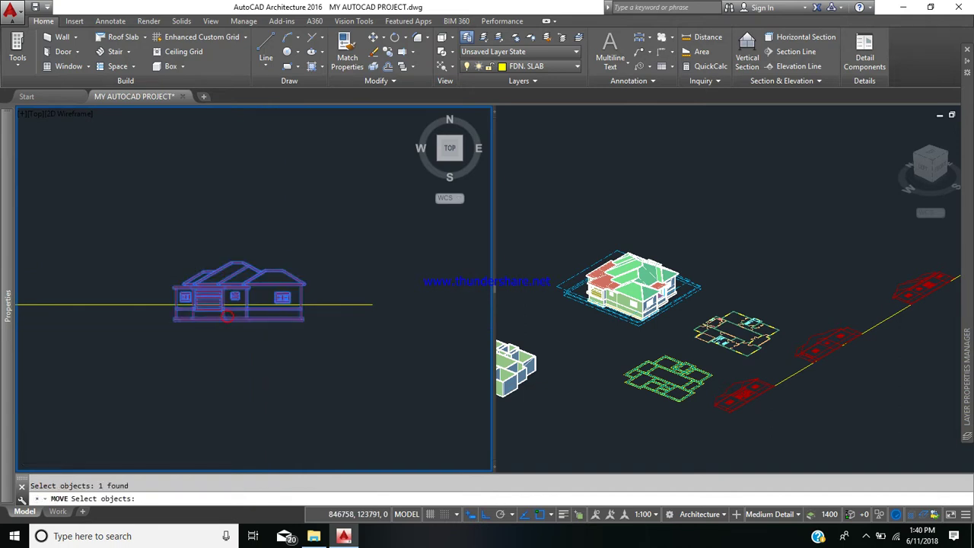
scroll(217, 318, up, 5)
key(Return)
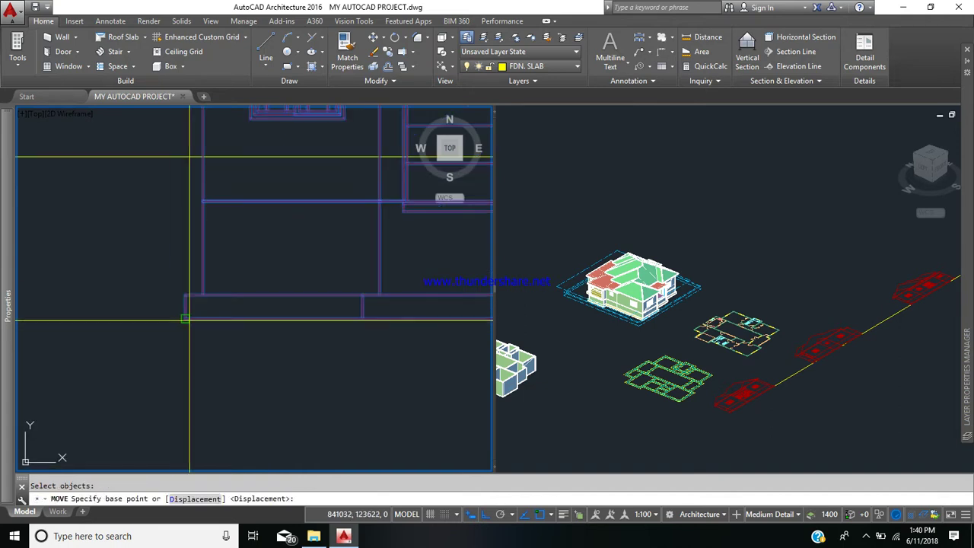
click(185, 318)
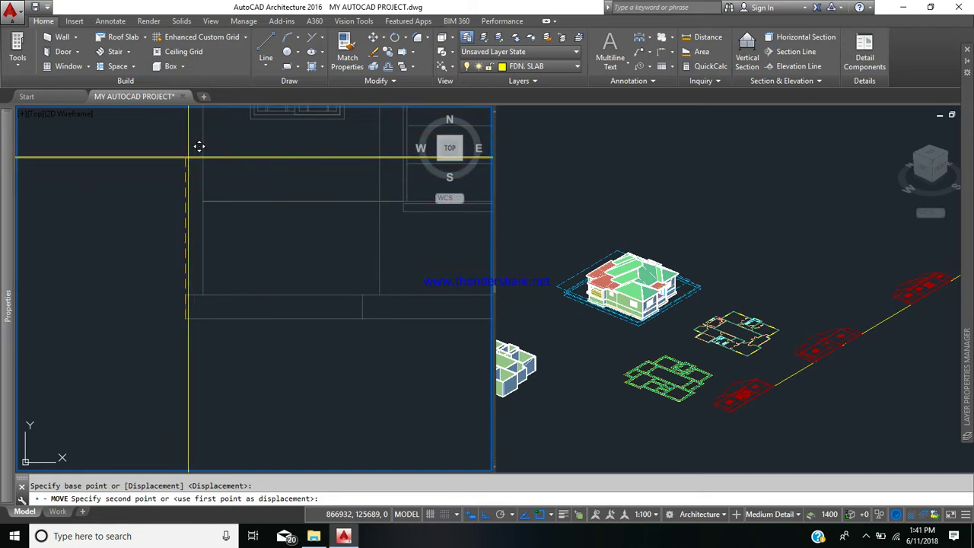
click(202, 170)
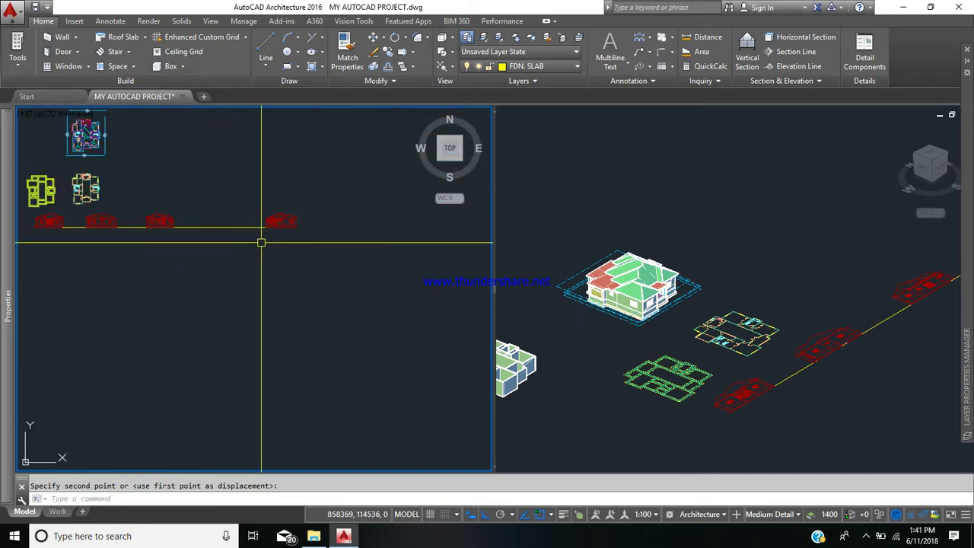
Move the front elevation horizontally a short distance west, keeping its base level with the baseline
scroll(248, 298, down, 6)
scroll(187, 292, up, 4)
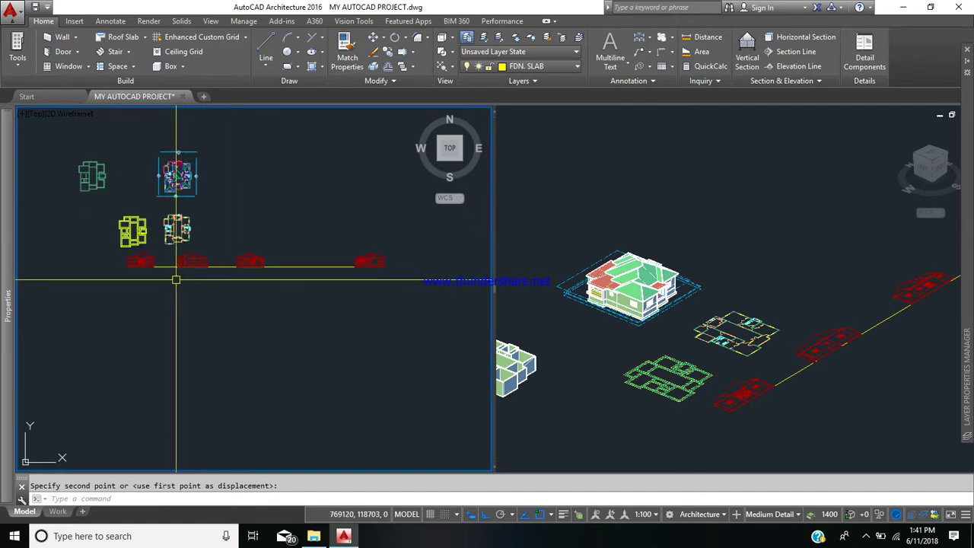
scroll(140, 268, up, 4)
middle_drag(138, 266, 173, 233)
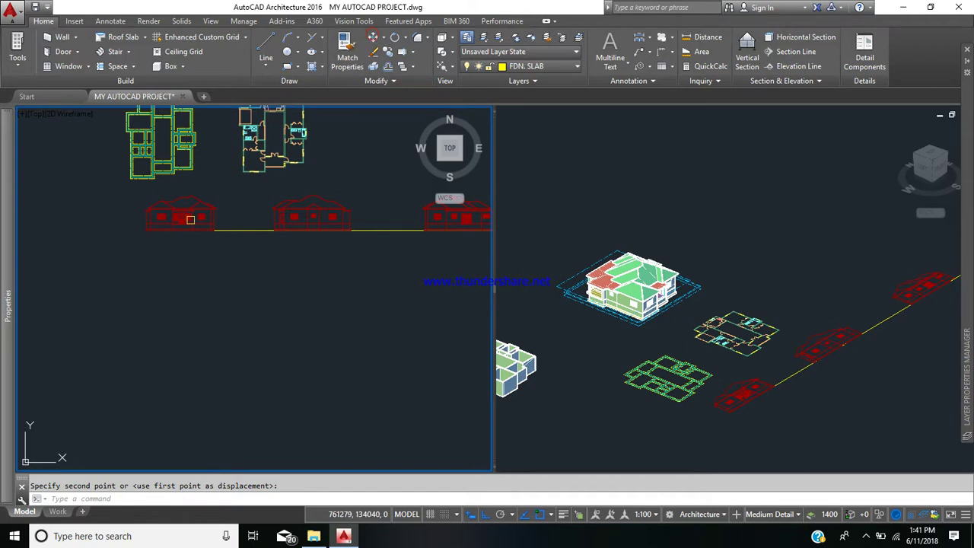
scroll(171, 216, up, 2)
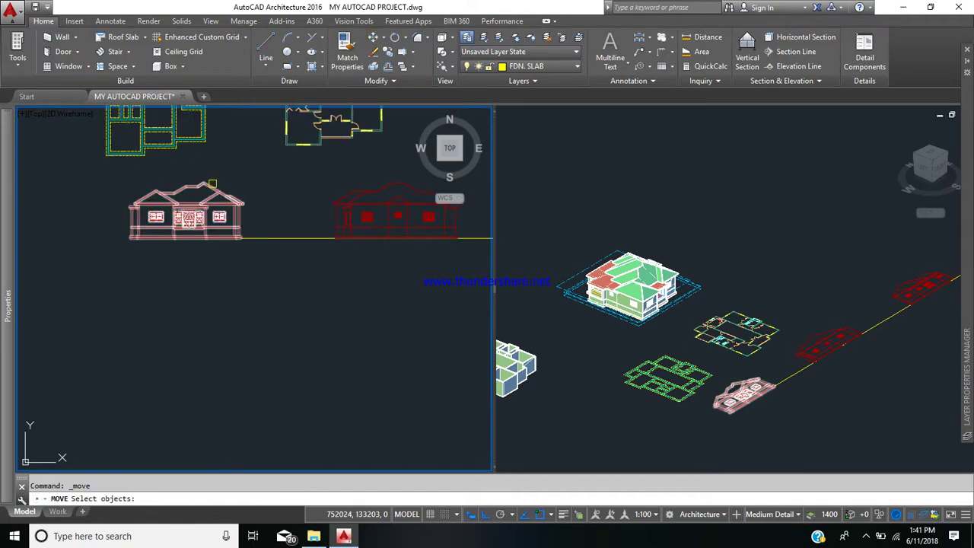
click(210, 203)
key(Return)
click(249, 298)
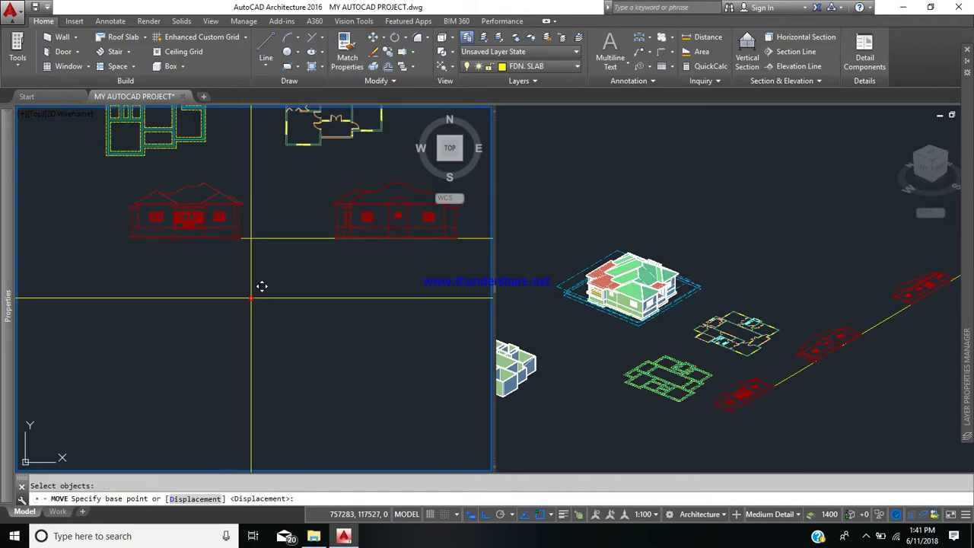
click(206, 302)
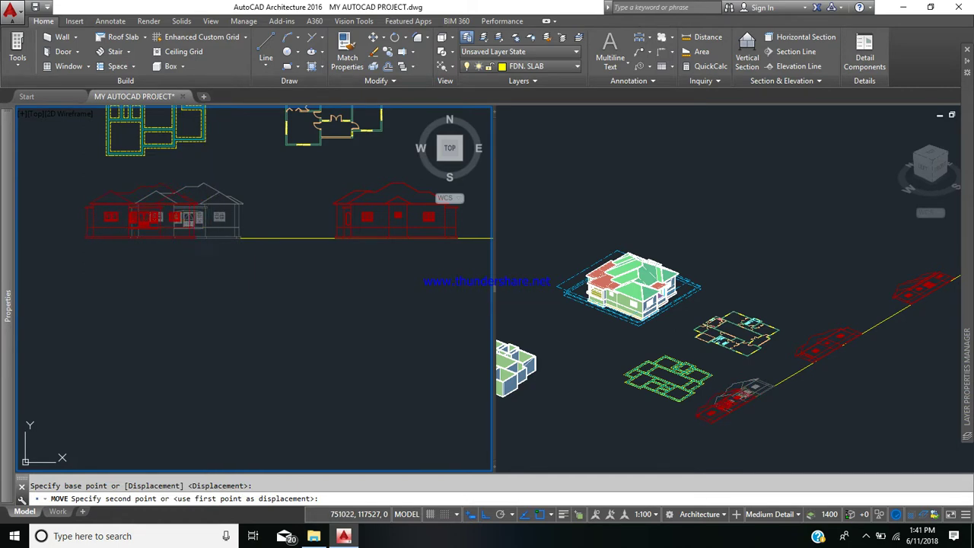
Move the east side elevation horizontally west along the baseline, leaving a small gap beside the front elevation
middle_drag(250, 280, 147, 295)
key(Return)
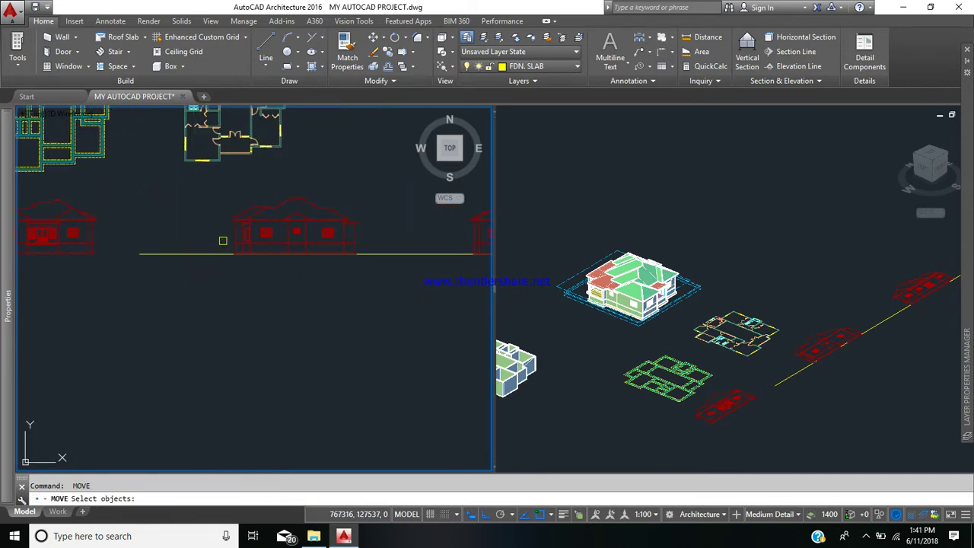
click(248, 233)
key(Return)
click(281, 303)
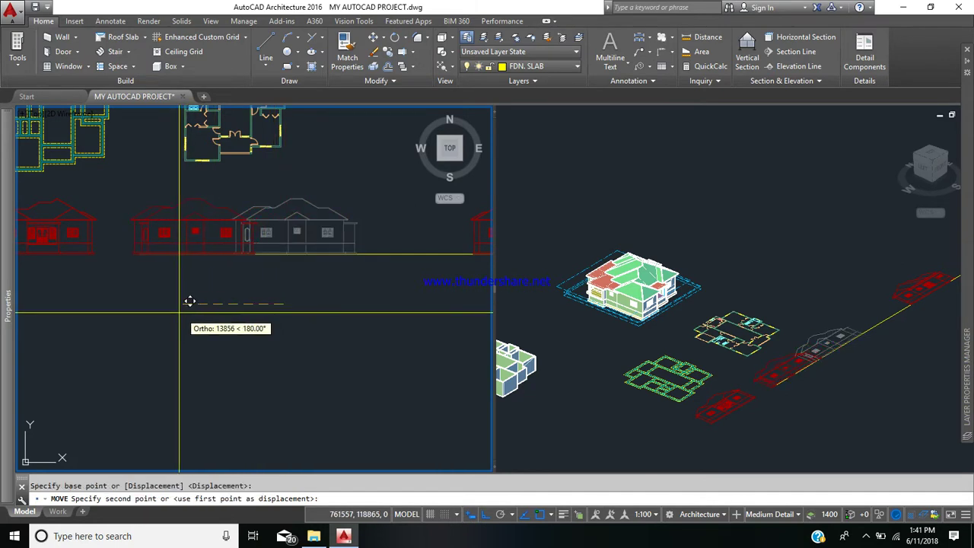
click(174, 308)
Move the rear elevation horizontally west along the baseline, leaving a small gap beside the east side elevation
scroll(287, 291, down, 2)
scroll(287, 291, down, 2)
middle_drag(287, 291, 211, 283)
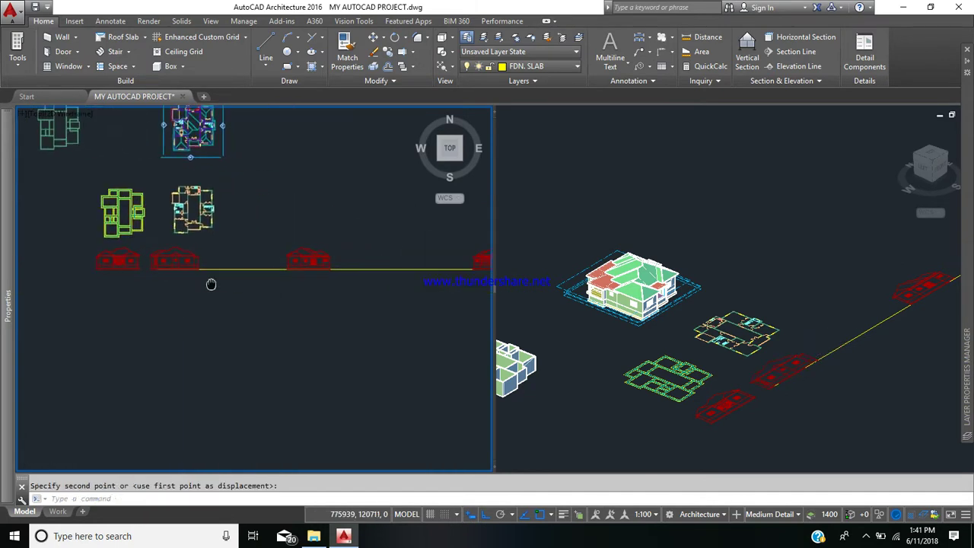
scroll(307, 282, up, 2)
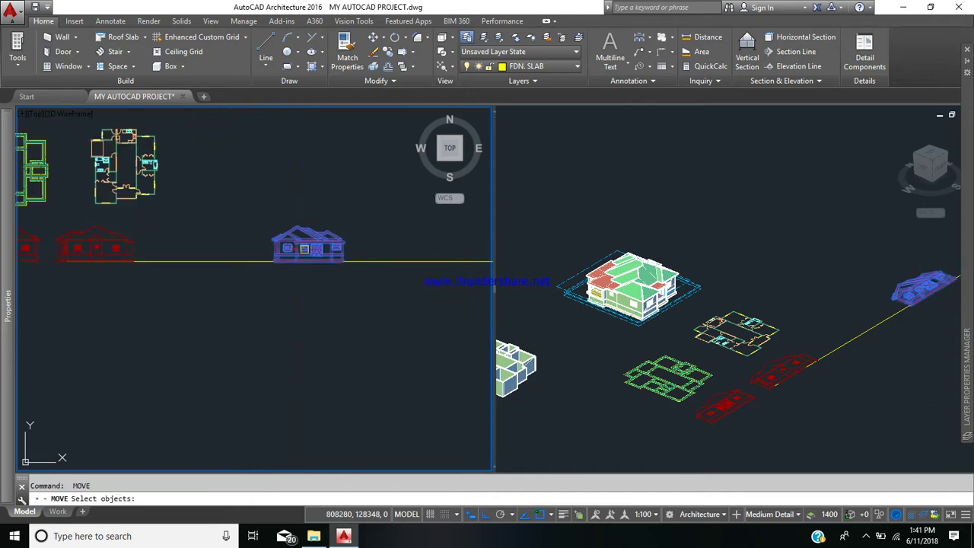
key(Return)
click(316, 346)
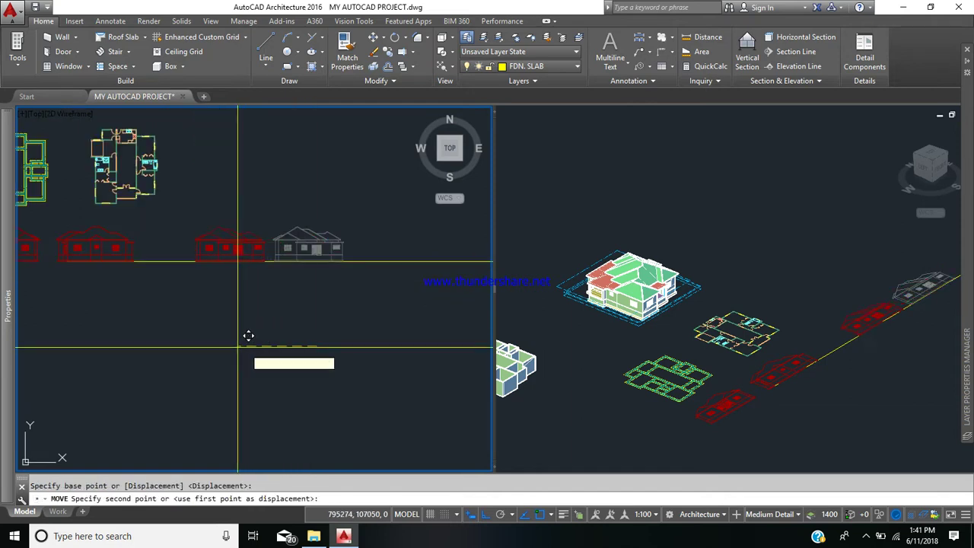
click(208, 359)
Move the west side elevation horizontally west along the baseline, leaving a small gap beside the rear elevation
scroll(243, 319, down, 3)
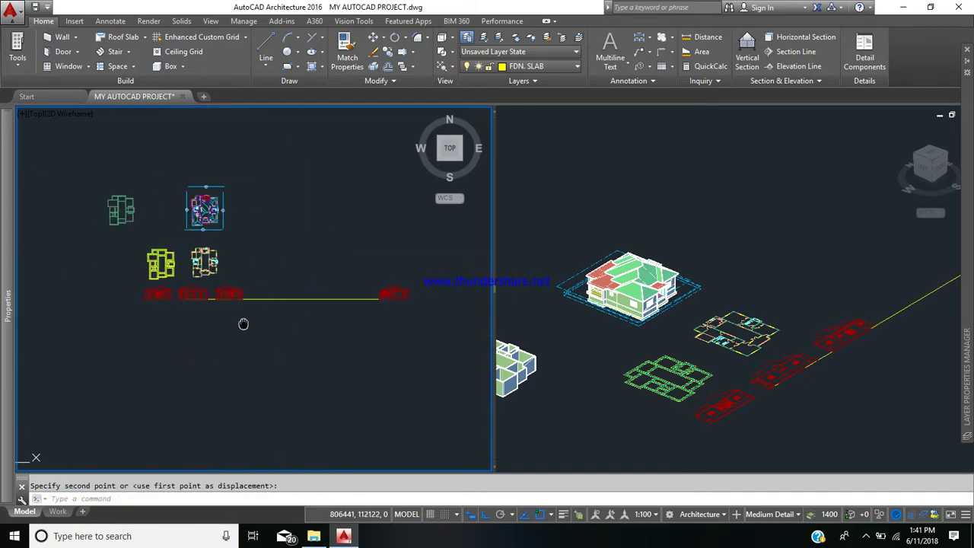
scroll(337, 313, up, 2)
key(Return)
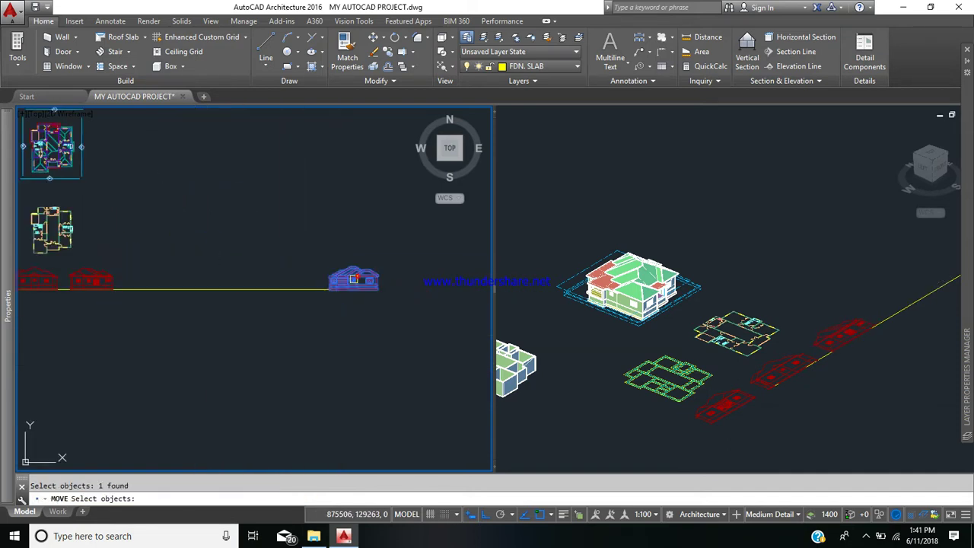
key(Return)
click(358, 352)
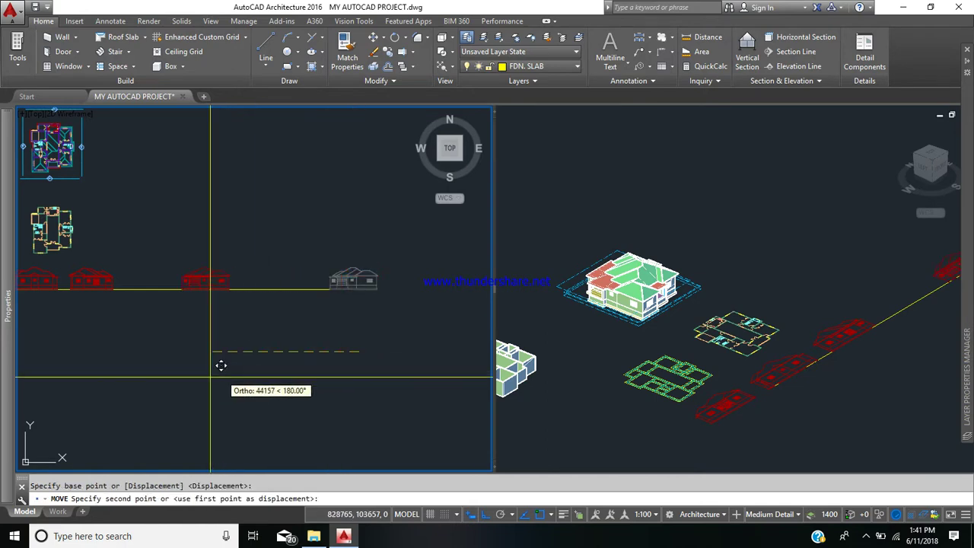
click(154, 413)
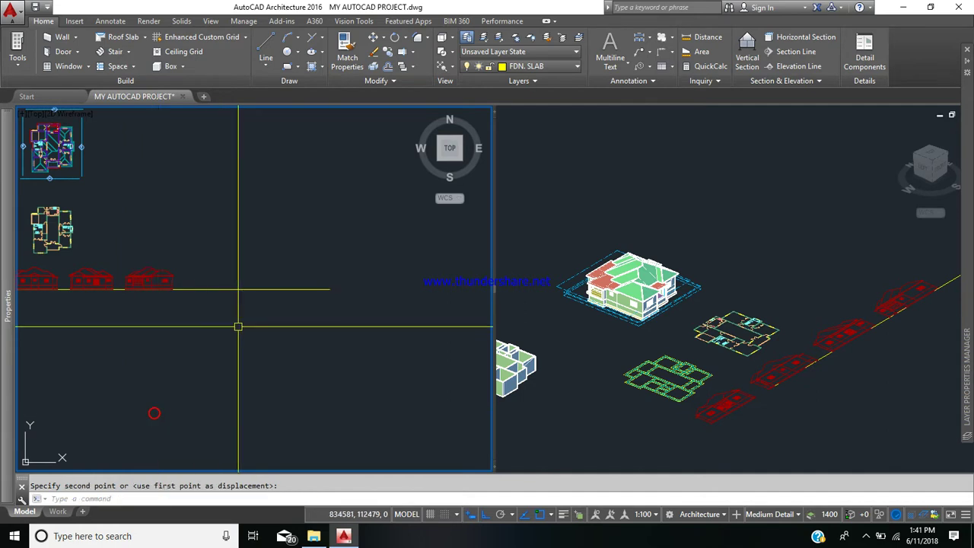
Delete the horizontal baseline running beneath the row of elevations
click(328, 324)
click(281, 245)
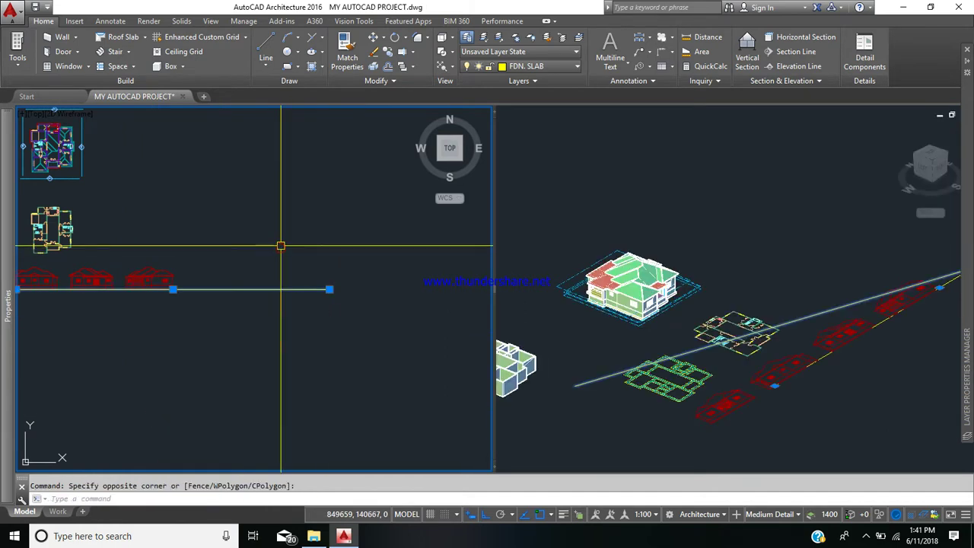
key(Delete)
click(278, 237)
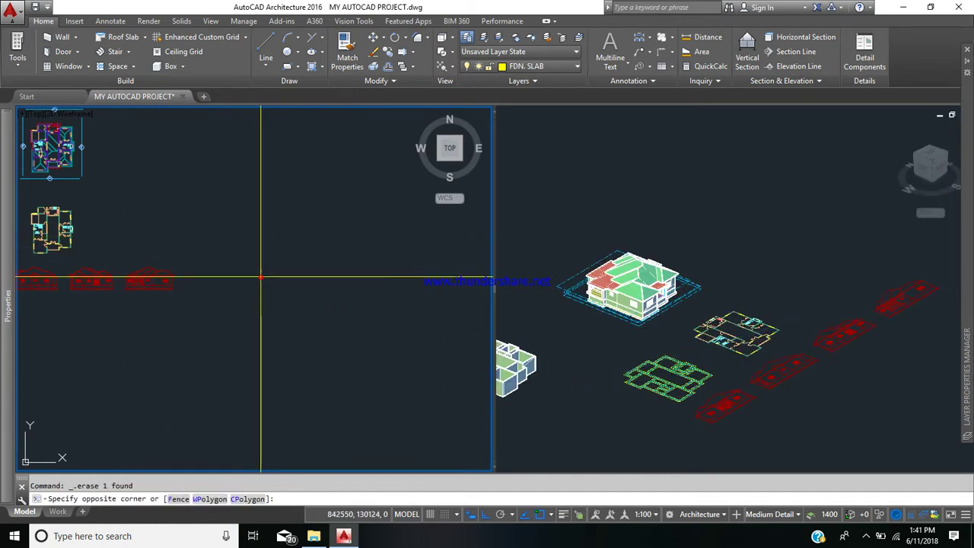
Draw a vertical section line through the west wing of the roofed plan, with its depth extending west past the house
middle_drag(223, 245, 457, 331)
scroll(412, 379, up, 2)
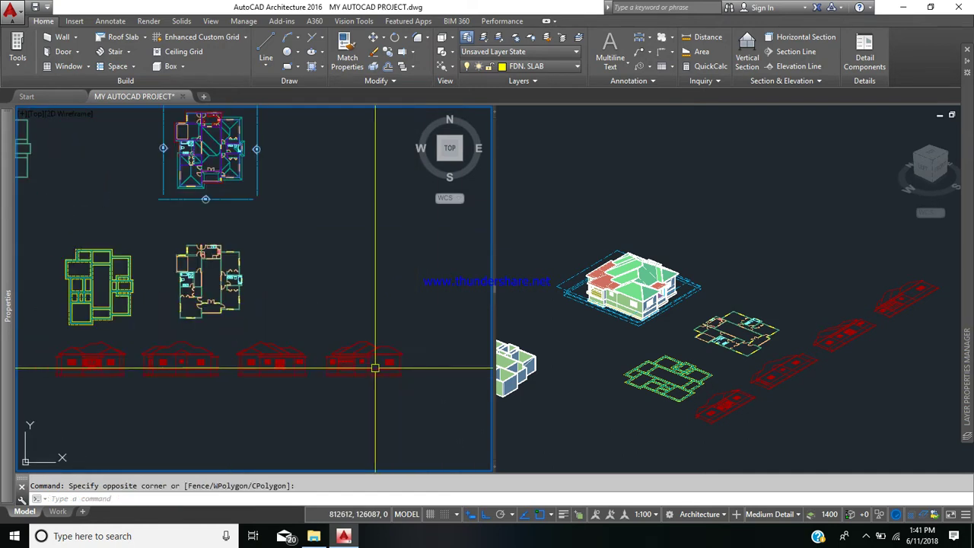
middle_drag(308, 356, 328, 350)
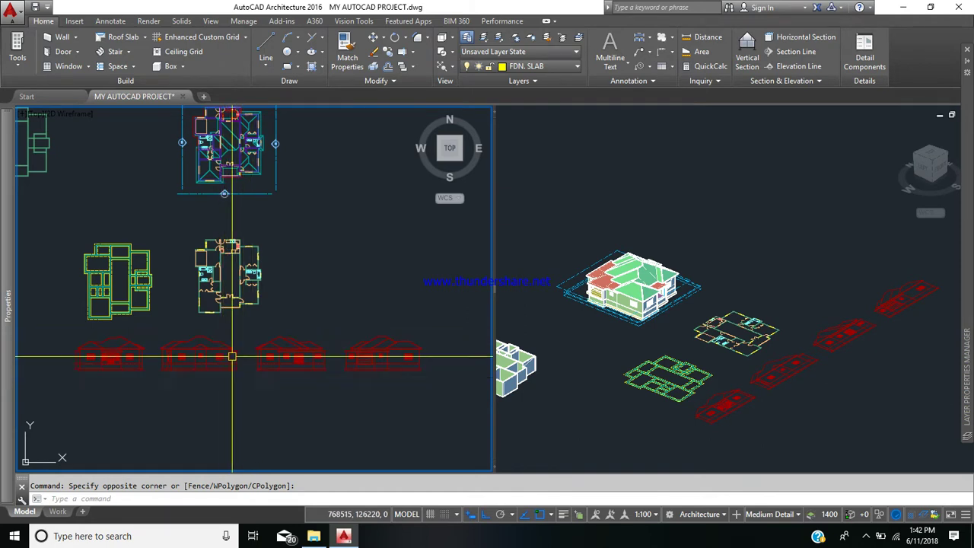
middle_drag(232, 292, 238, 368)
scroll(217, 220, up, 3)
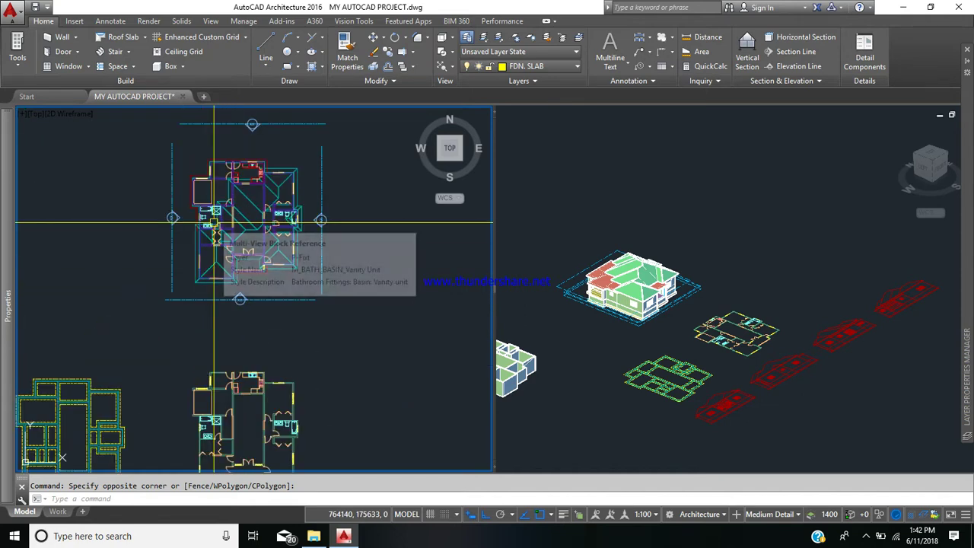
scroll(215, 224, up, 2)
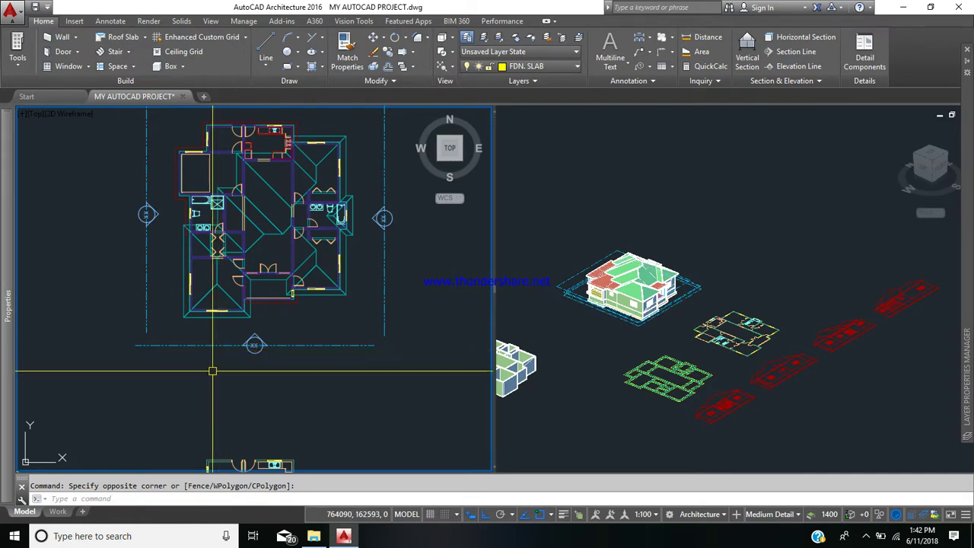
middle_drag(257, 281, 249, 362)
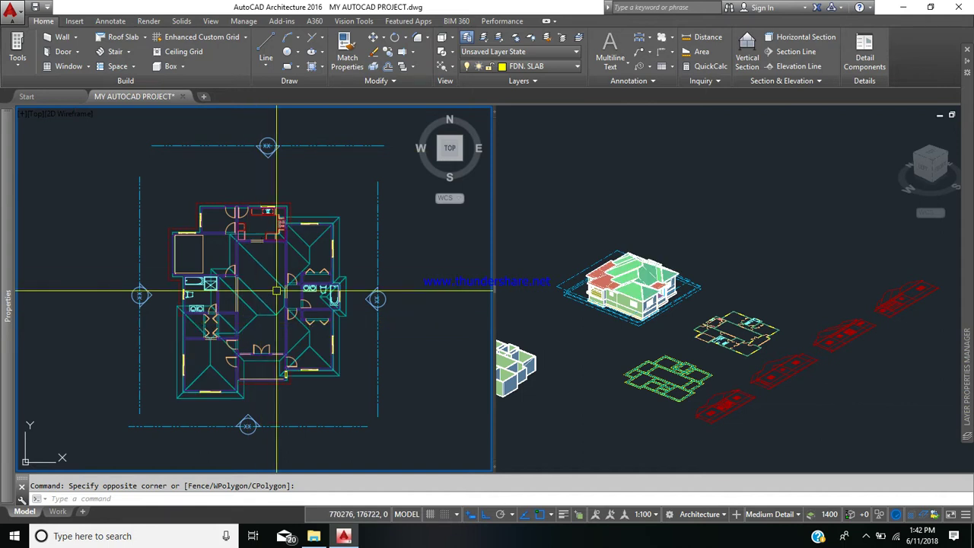
click(795, 52)
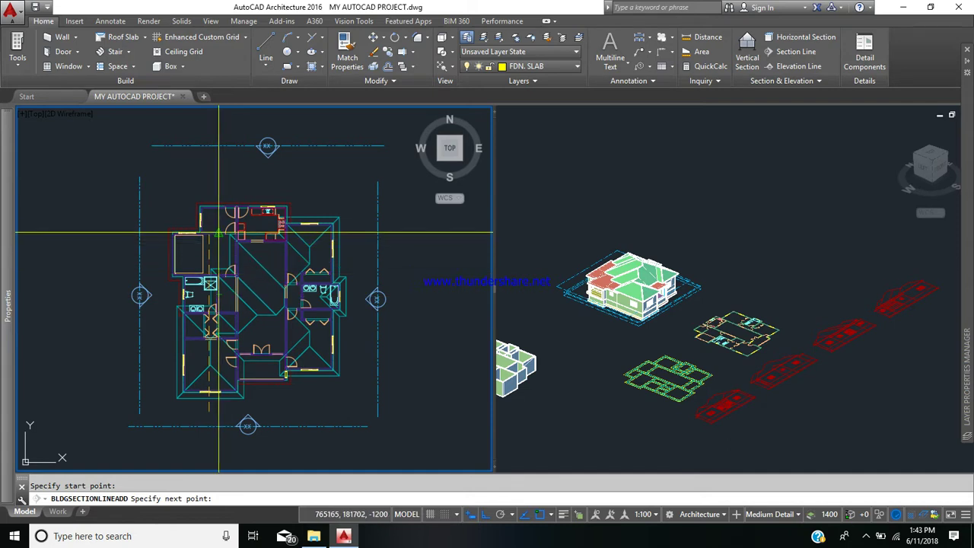
click(217, 186)
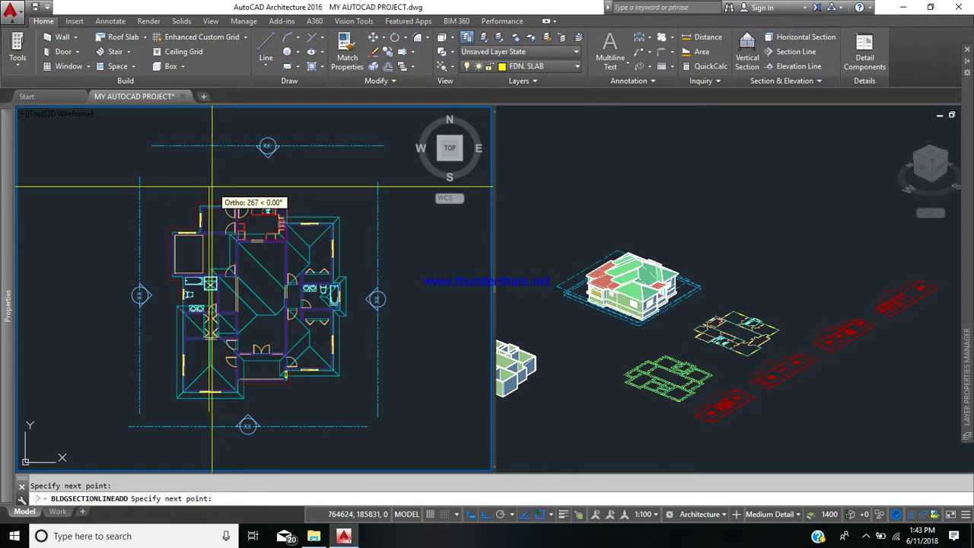
key(Return)
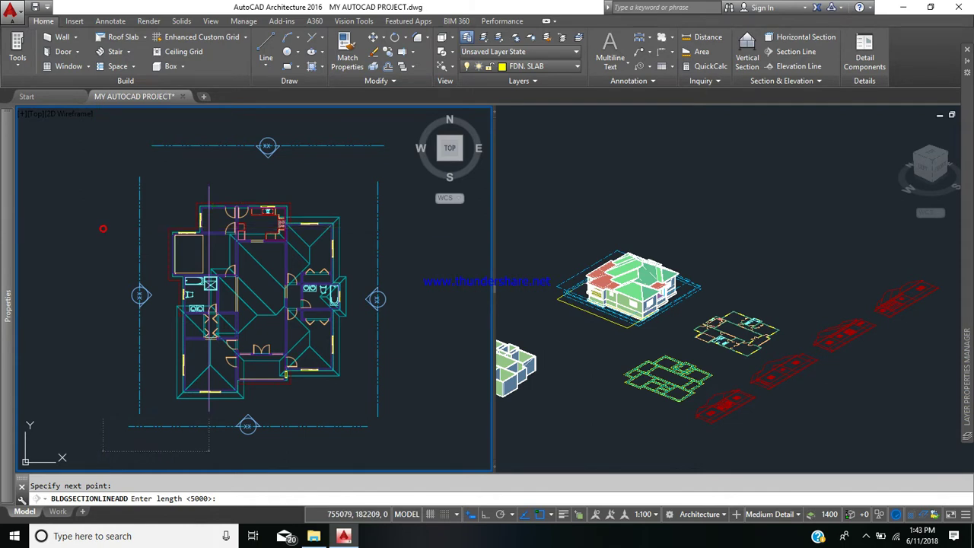
key(Return)
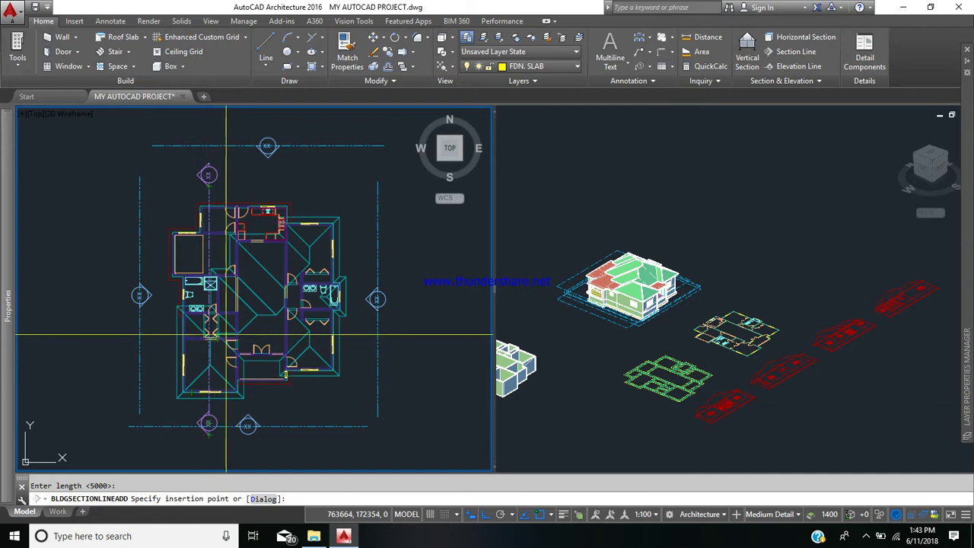
With Ortho off, place the generated section drawing in the empty space below the front elevation
scroll(230, 251, down, 3)
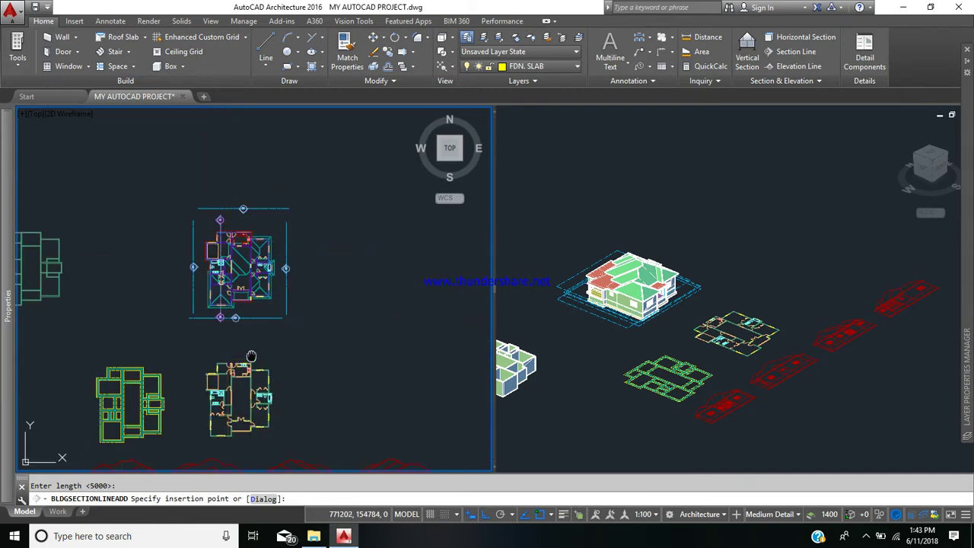
middle_drag(200, 407, 283, 148)
scroll(152, 198, up, 6)
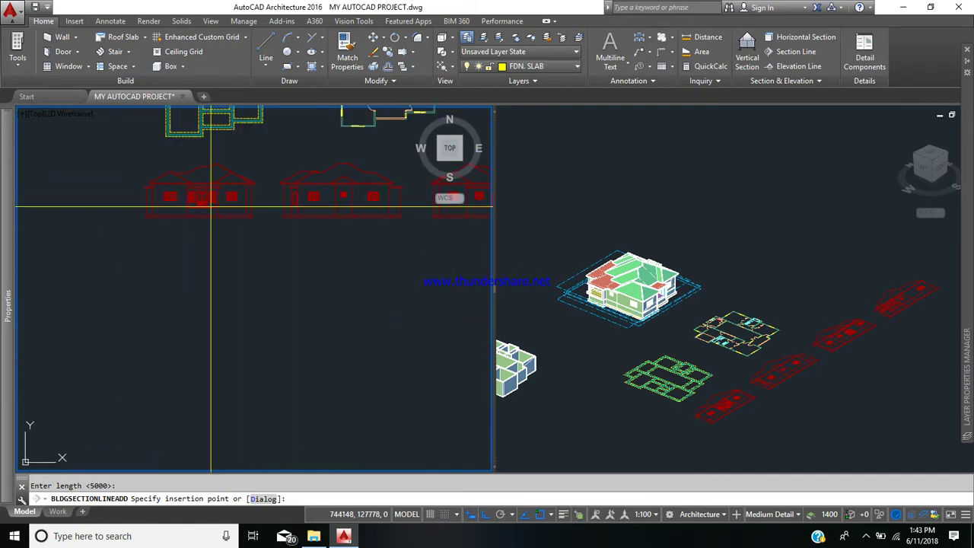
middle_drag(181, 281, 283, 268)
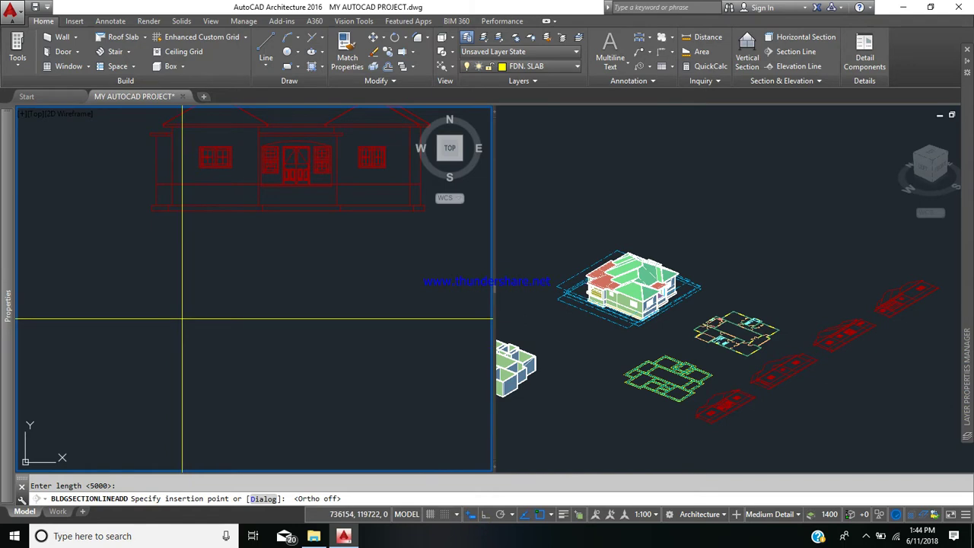
scroll(133, 366, down, 3)
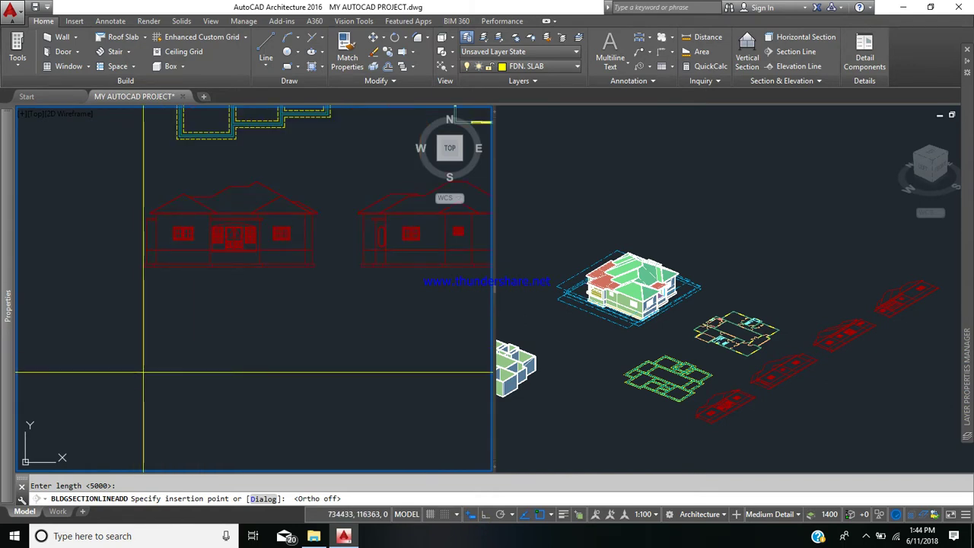
click(159, 373)
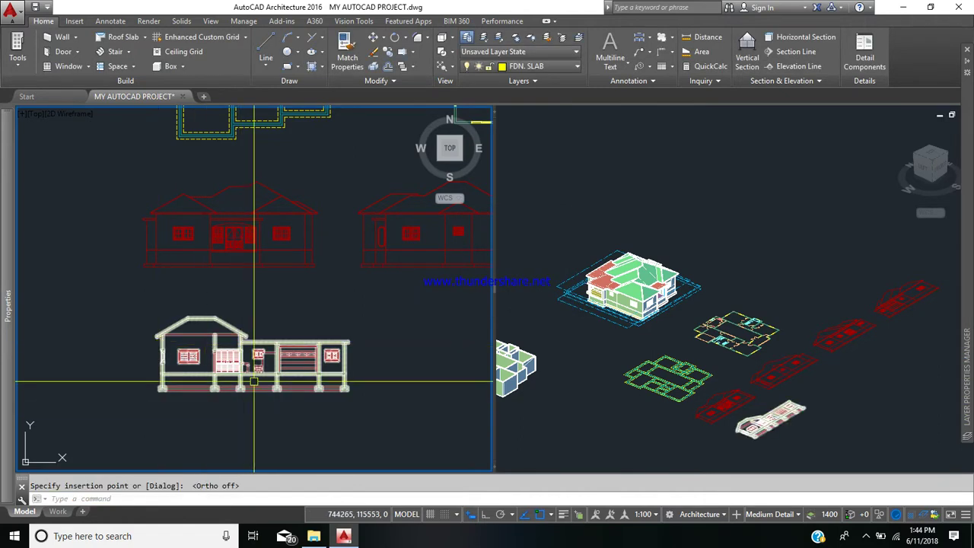
Examine the section's roof, walls, openings and foundations, and compare them with the section line on the roofed plan
scroll(254, 380, up, 2)
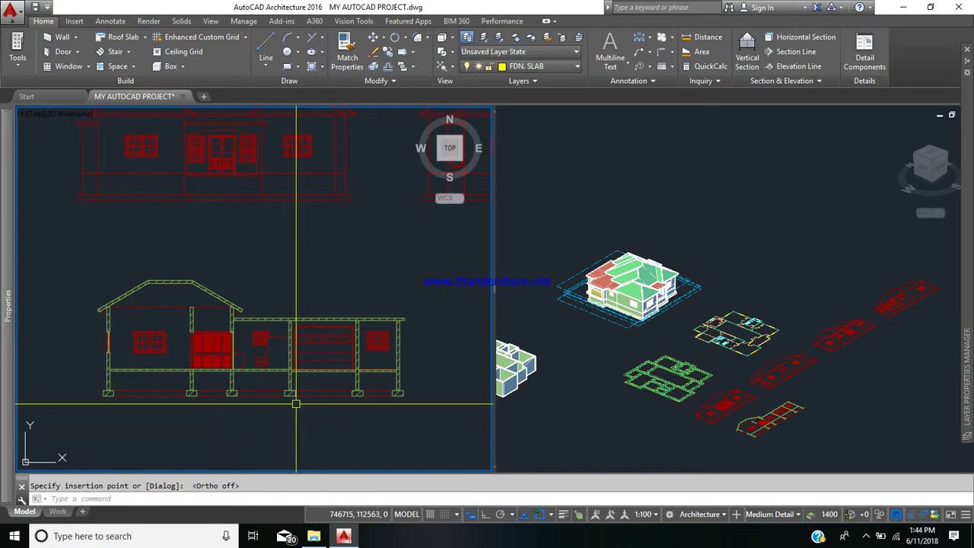
middle_drag(332, 348, 297, 340)
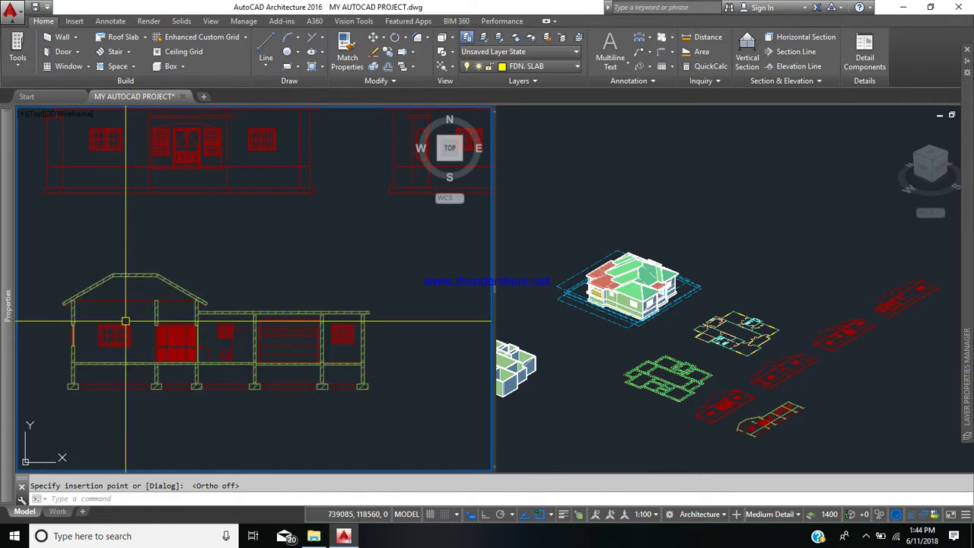
scroll(174, 334, up, 3)
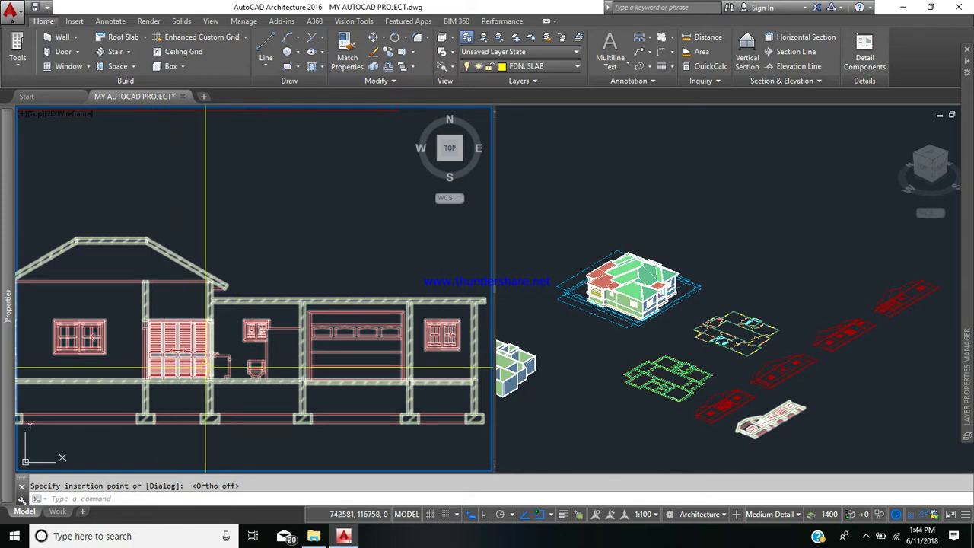
middle_drag(289, 366, 224, 374)
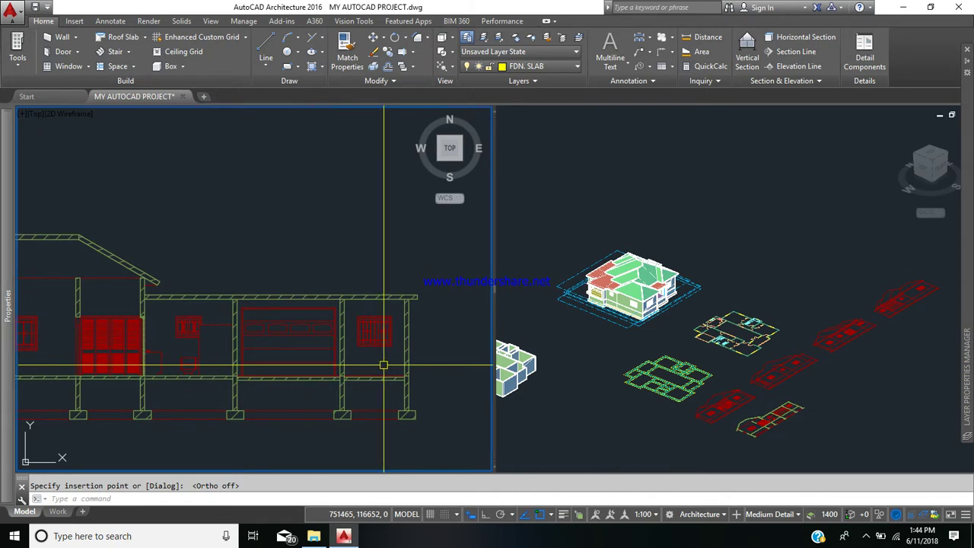
scroll(405, 320, down, 4)
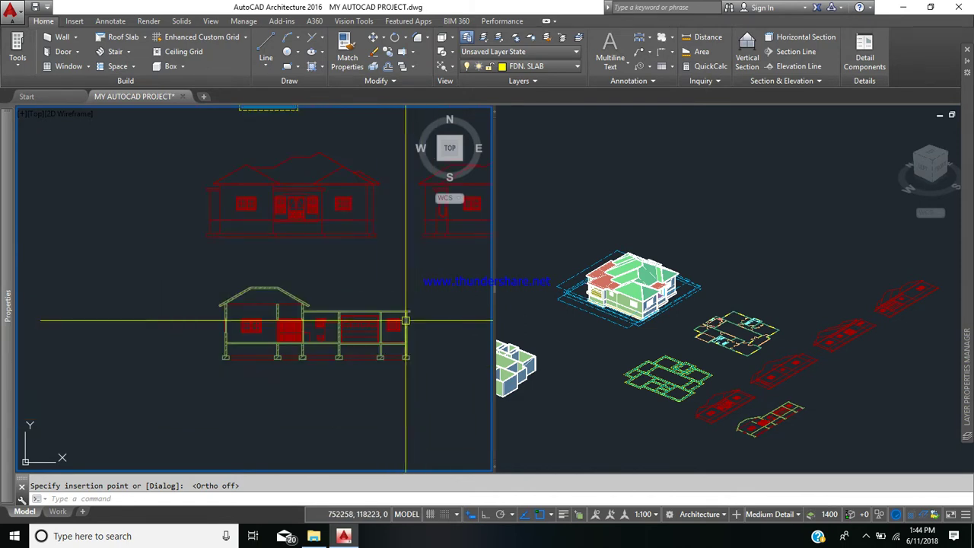
scroll(406, 321, down, 2)
middle_drag(319, 196, 185, 454)
middle_drag(283, 302, 276, 397)
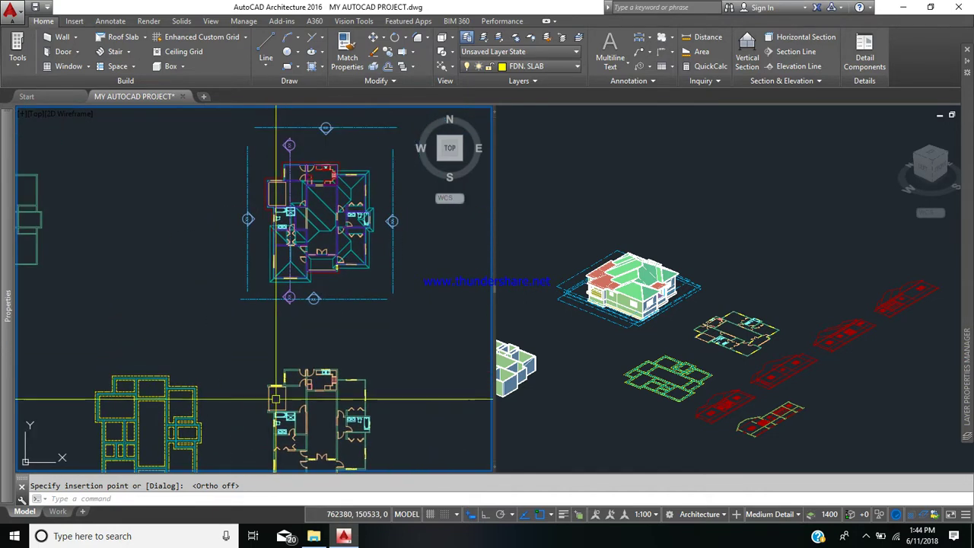
scroll(323, 211, up, 4)
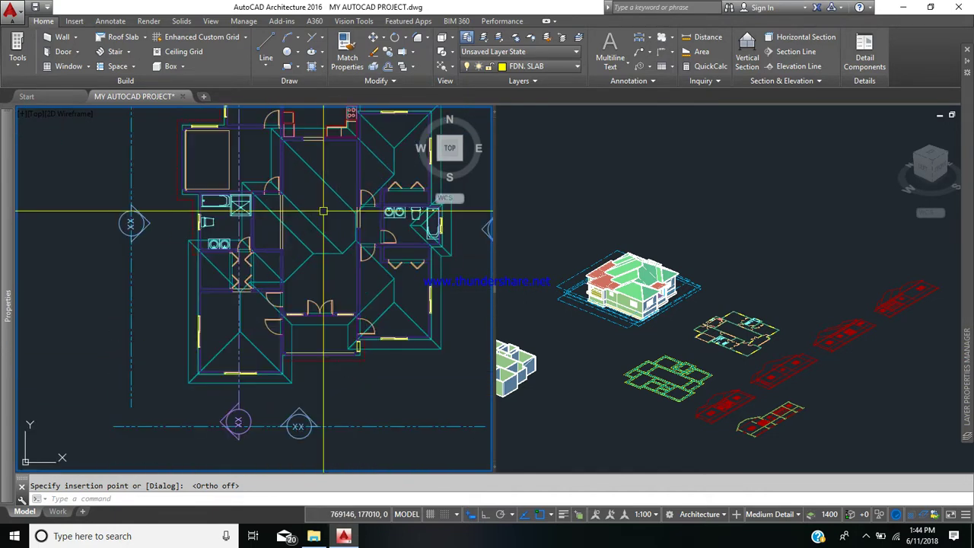
middle_drag(229, 234, 203, 264)
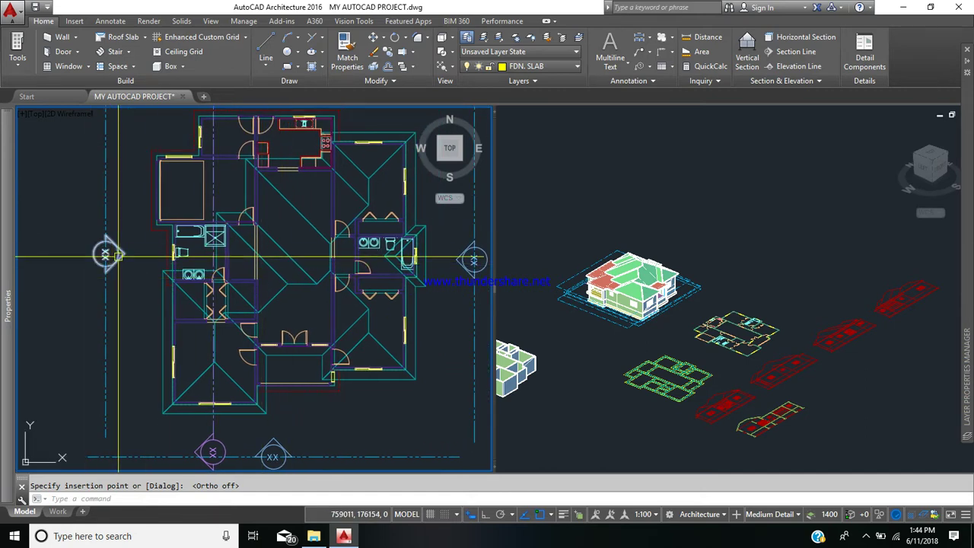
middle_drag(329, 261, 258, 276)
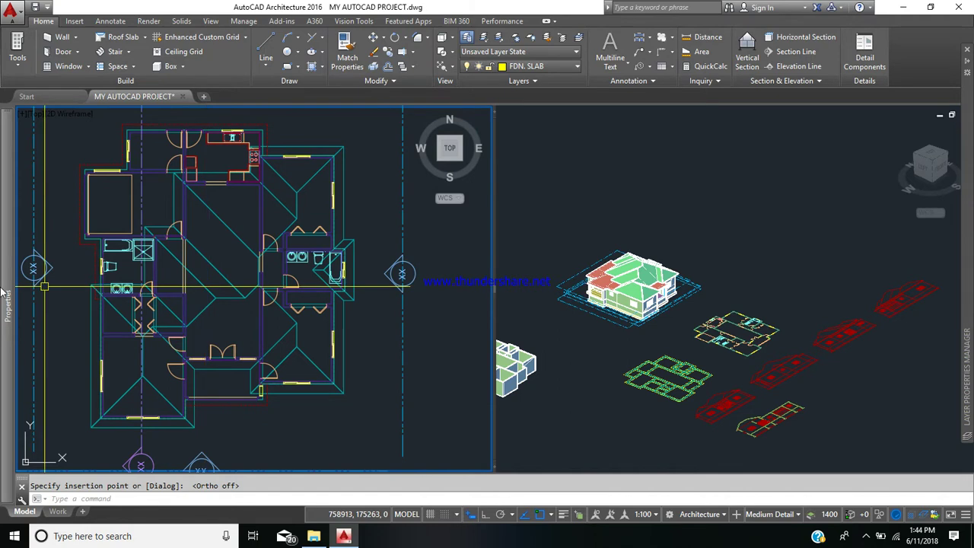
mouse_move(7, 304)
scroll(270, 262, down, 3)
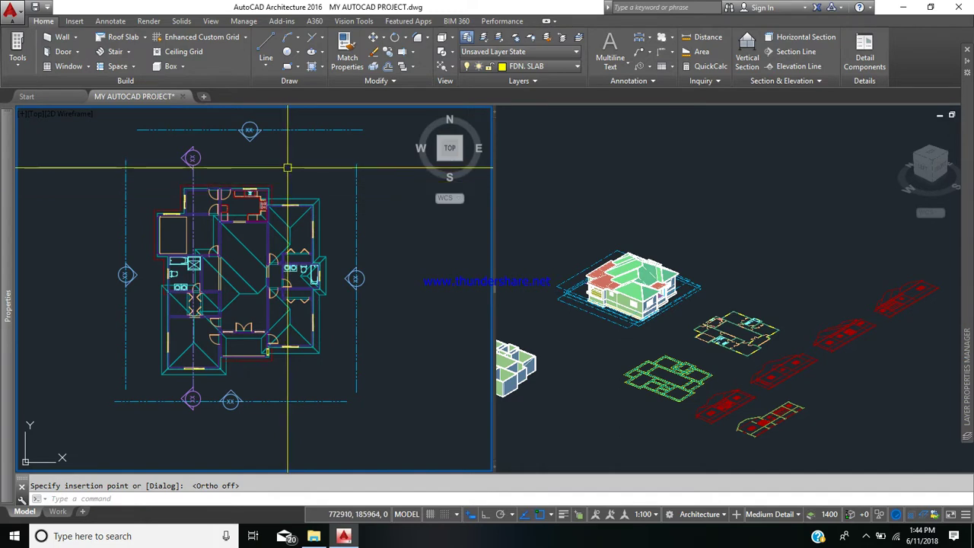
Draw a horizontal section line with Ortho on across the middle of the roofed plan from east to west, extending its depth south
click(804, 52)
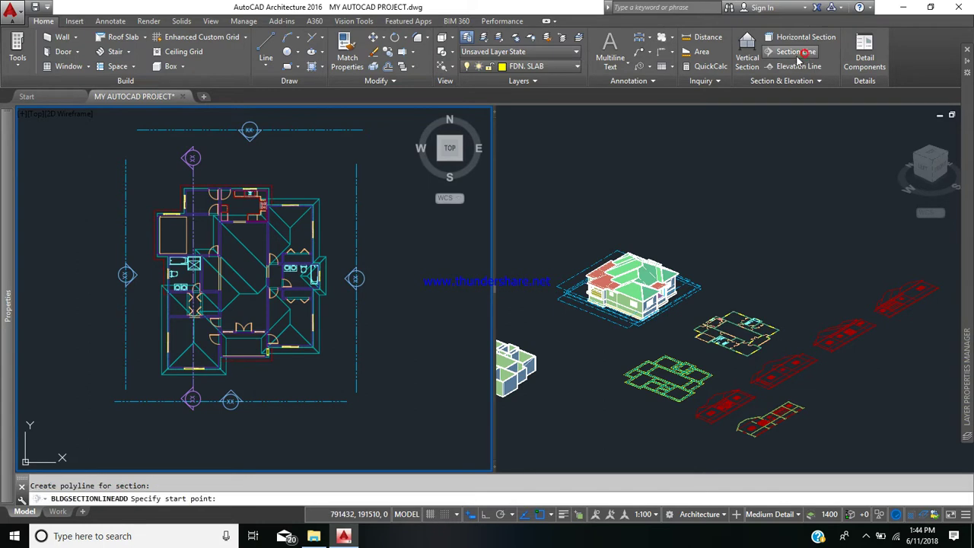
scroll(108, 283, up, 2)
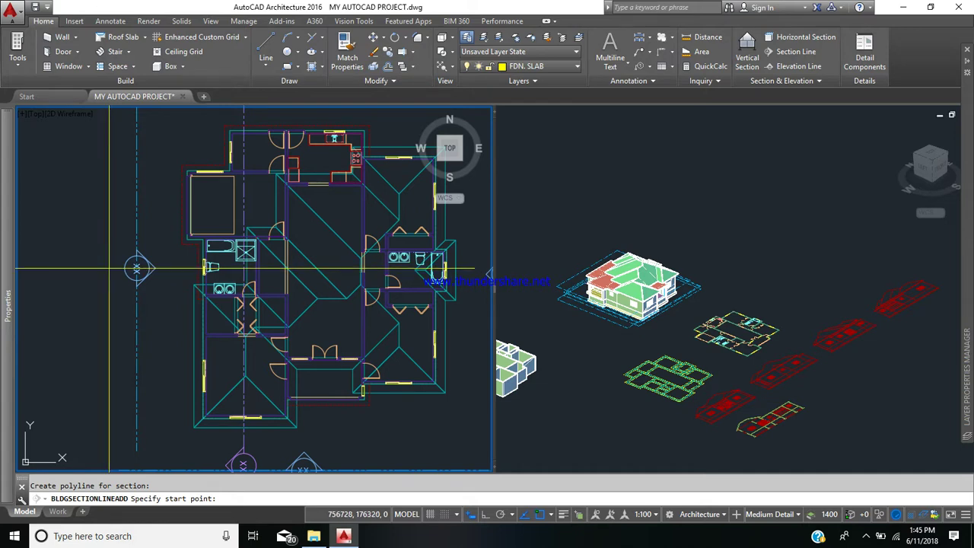
middle_drag(374, 315, 281, 293)
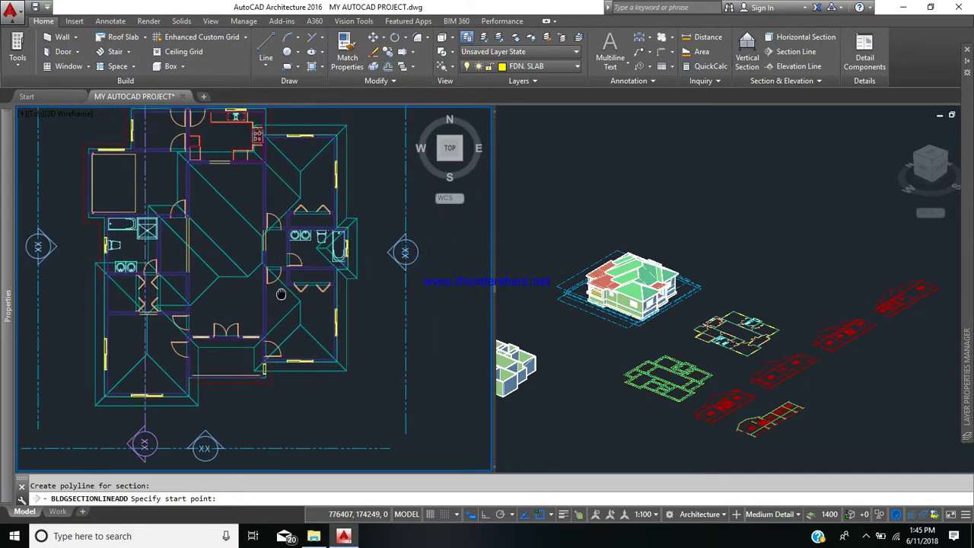
click(378, 247)
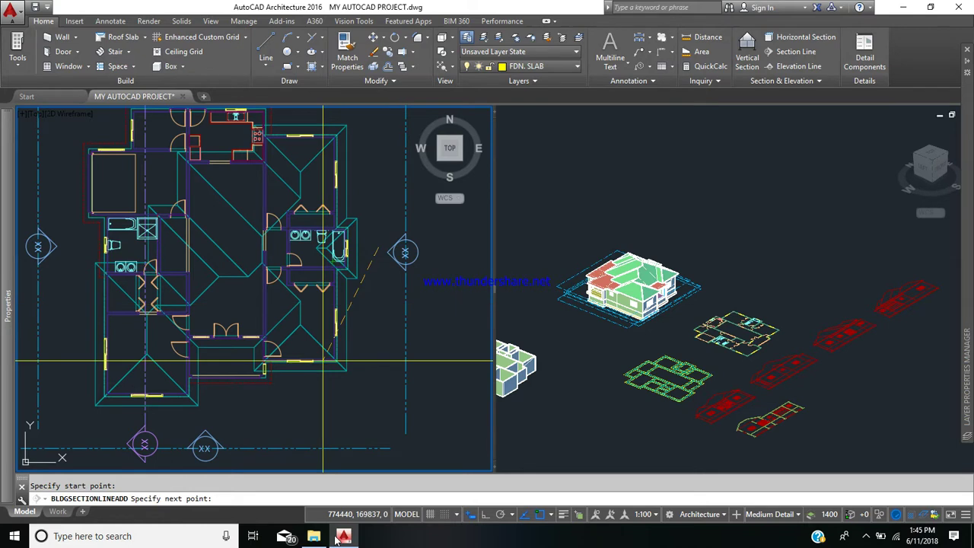
click(486, 515)
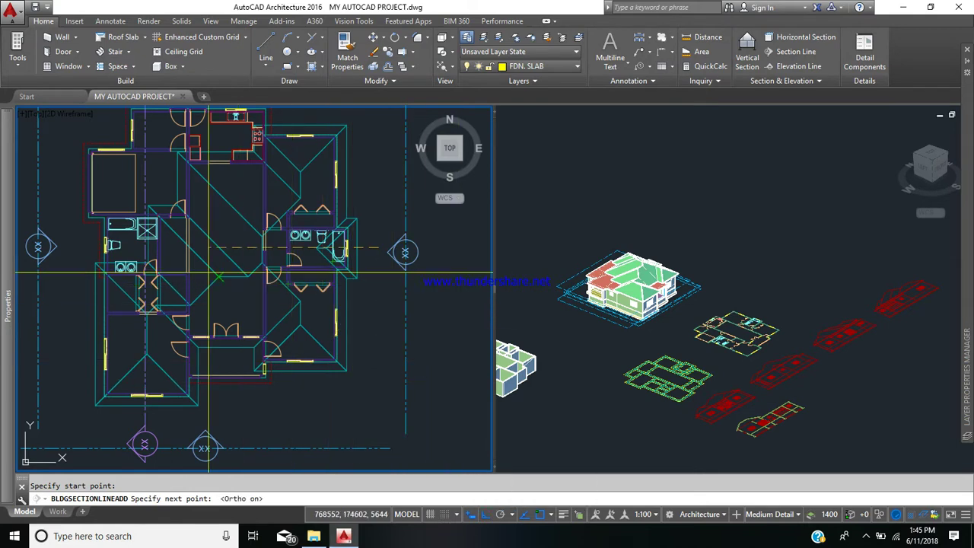
middle_drag(208, 274, 265, 274)
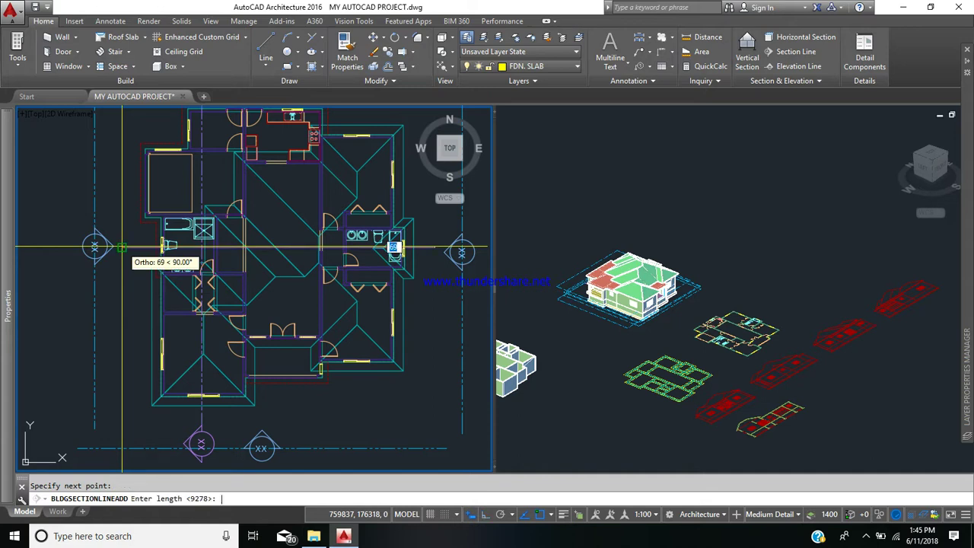
middle_drag(162, 369, 149, 283)
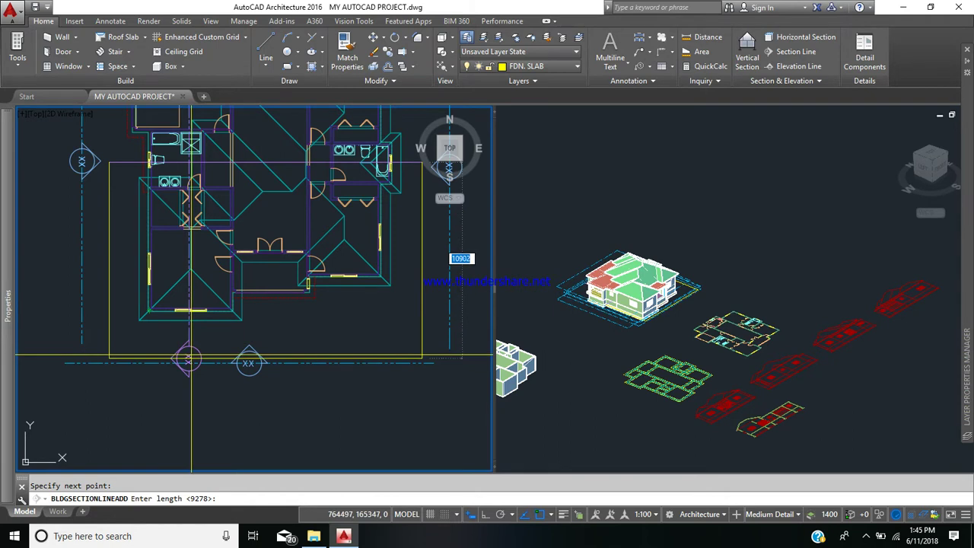
key(Return)
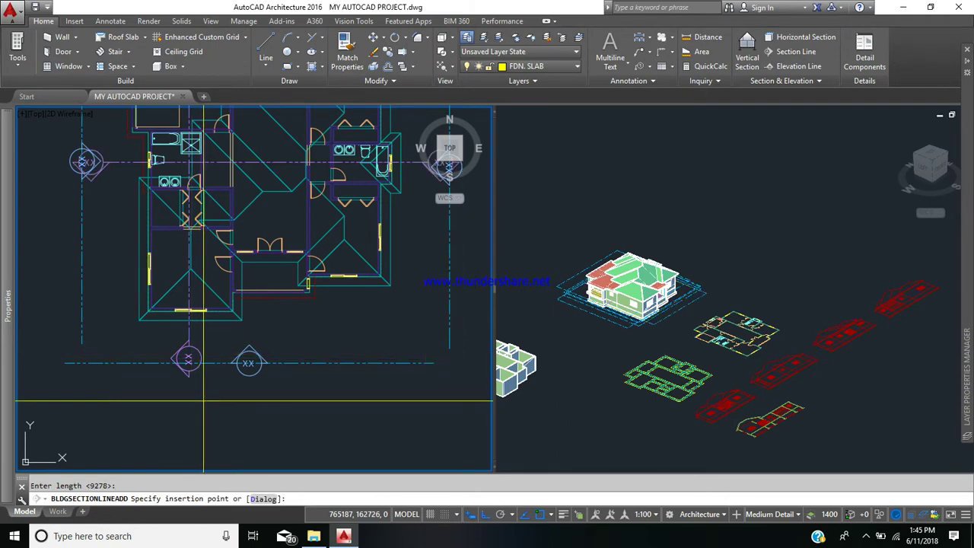
Place the second generated section drawing in the empty space beside the first section, below the row of elevations
scroll(204, 400, down, 2)
middle_drag(228, 392, 230, 226)
middle_drag(252, 354, 276, 187)
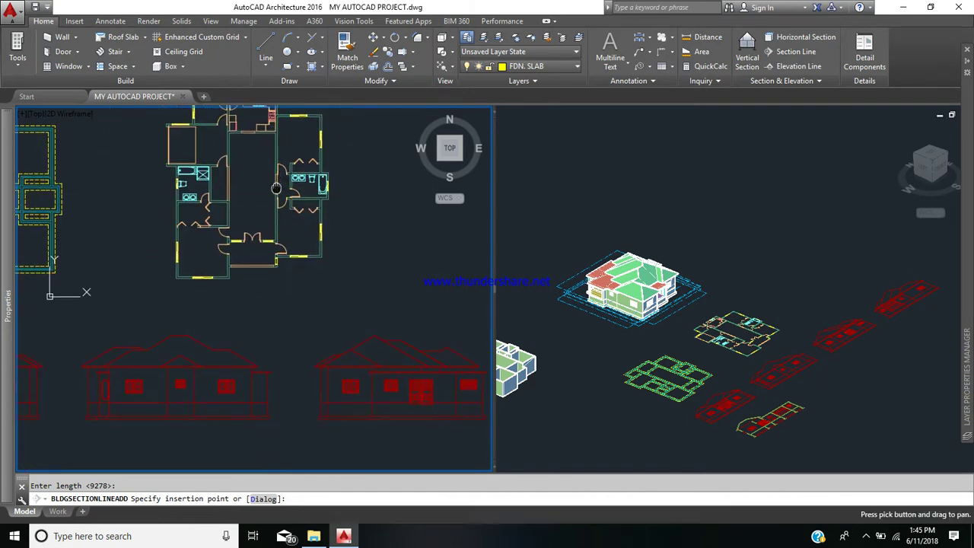
middle_drag(260, 367, 234, 147)
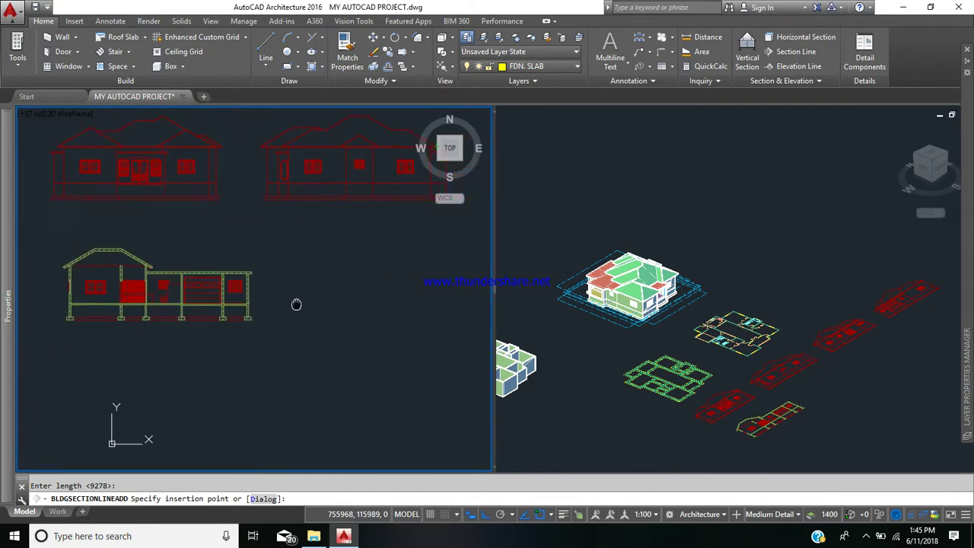
click(325, 315)
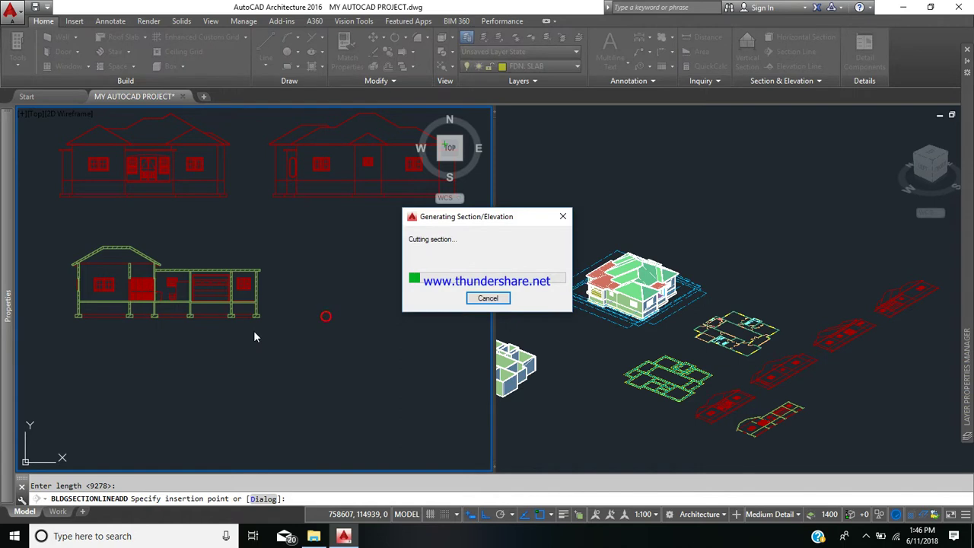
Examine the second section's roof, openings, floor slab and footings, and compare it with the section line on the roofed plan
scroll(255, 335, down, 3)
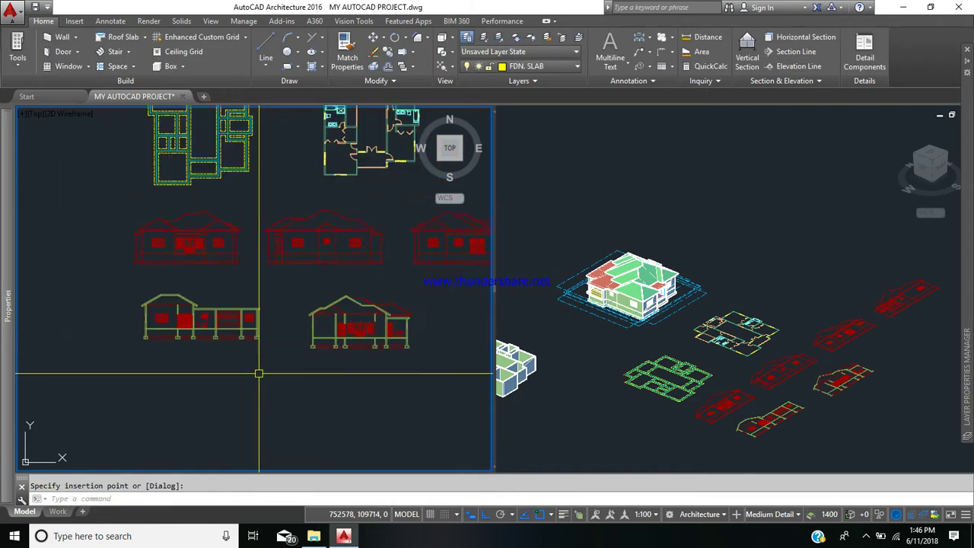
scroll(310, 337, up, 4)
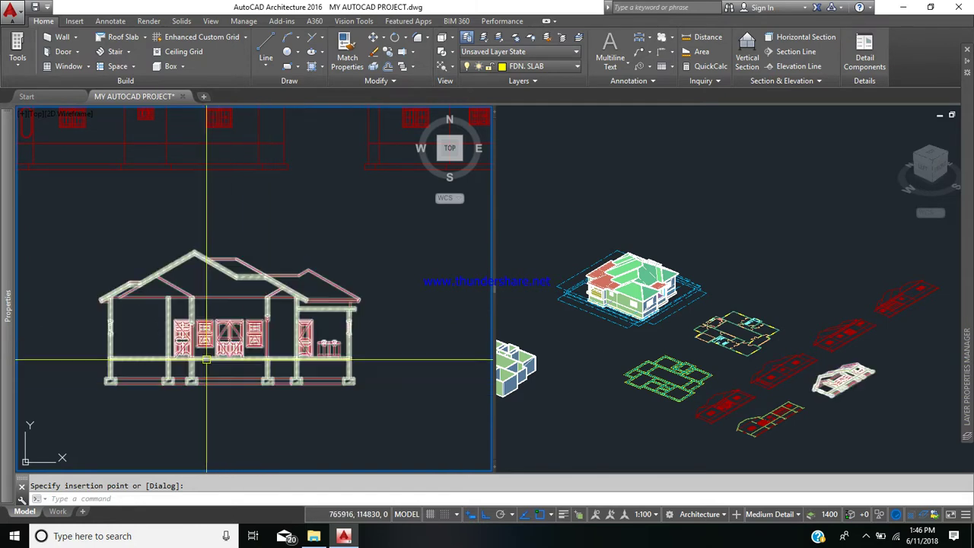
scroll(203, 329, up, 3)
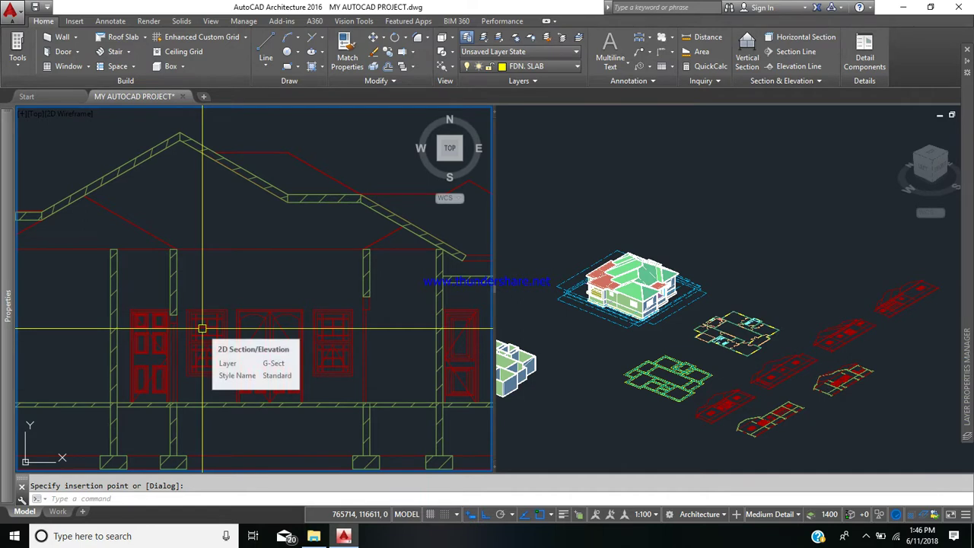
scroll(205, 357, down, 6)
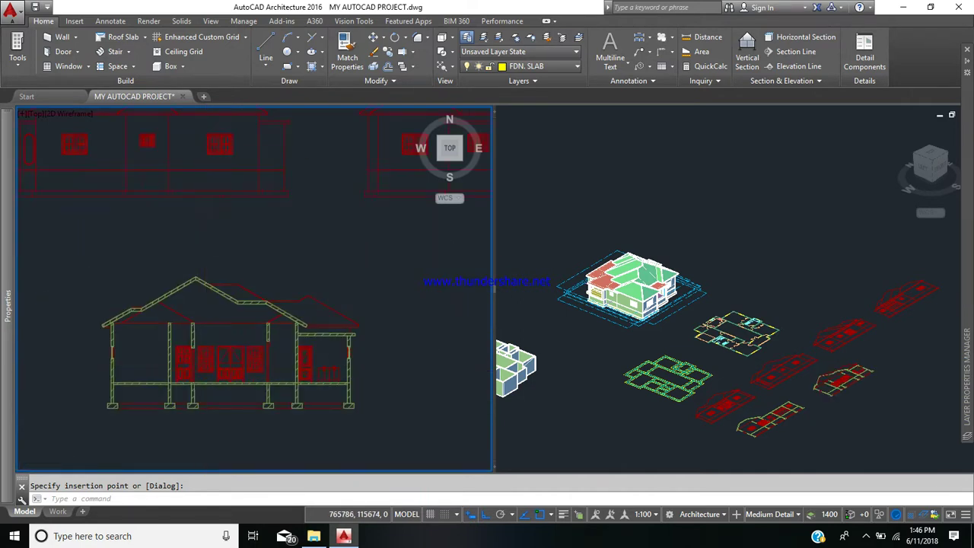
middle_drag(248, 340, 304, 440)
scroll(287, 352, down, 2)
middle_drag(287, 352, 283, 404)
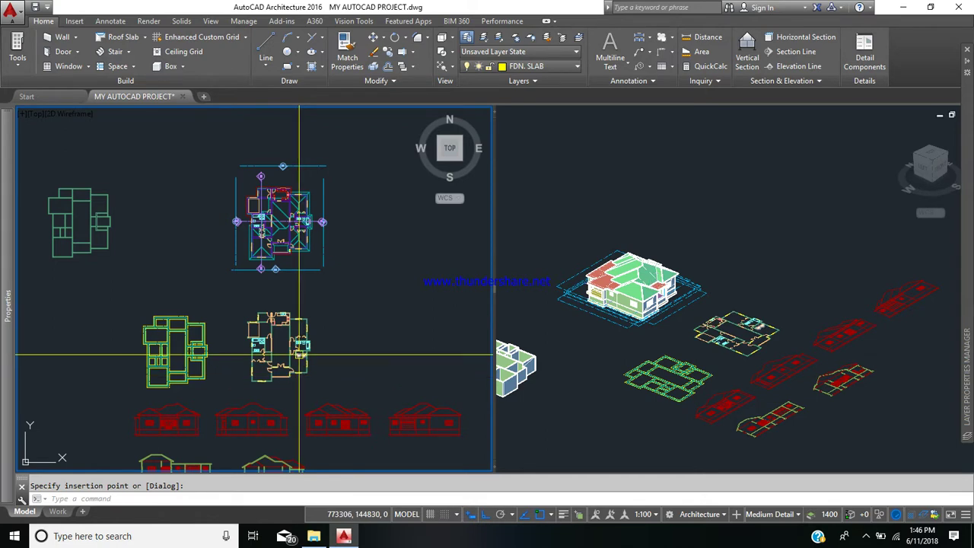
middle_drag(296, 372, 290, 286)
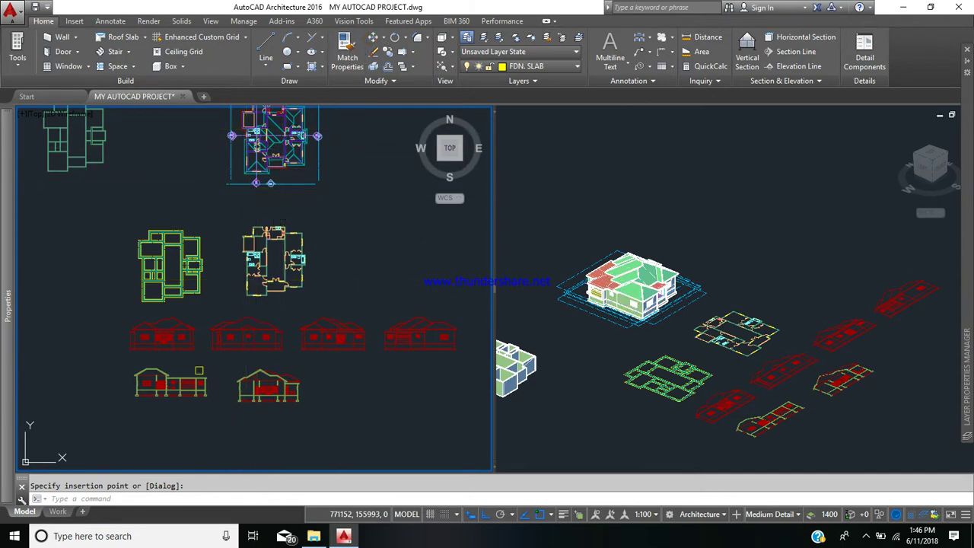
Move the first section drawing slightly west with Ortho on, so it lines up below the first elevation
scroll(185, 404, up, 2)
click(194, 386)
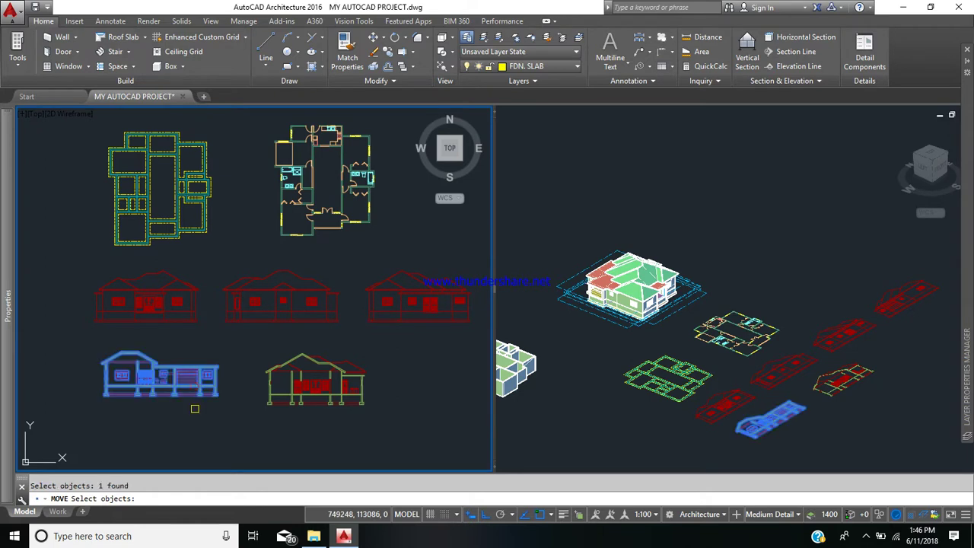
key(Return)
click(207, 419)
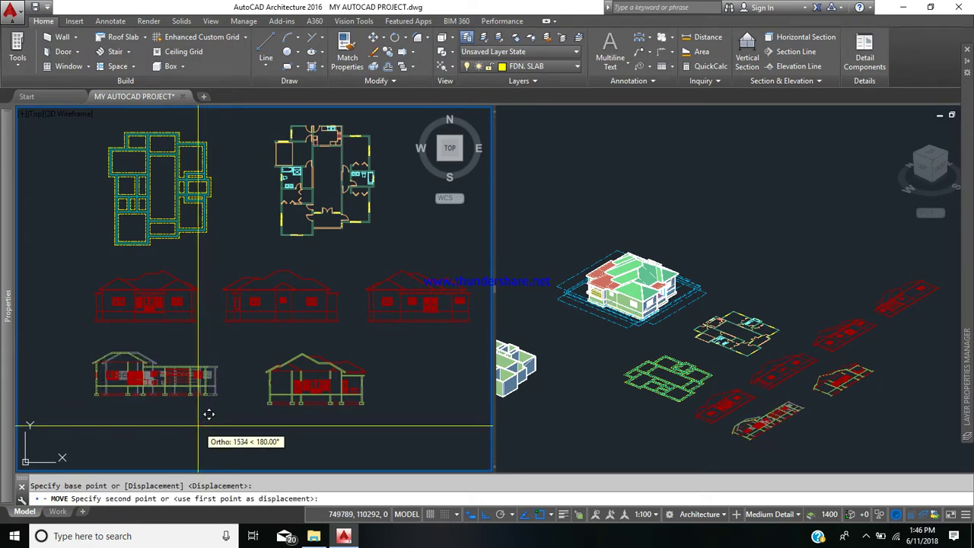
click(196, 427)
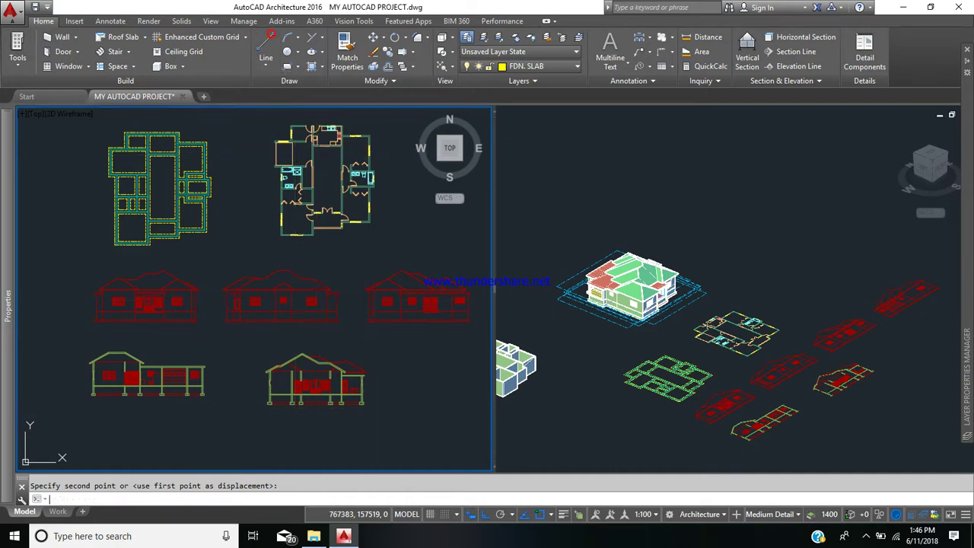
Draw a horizontal guide line from the lower corner of the first section's easternmost footing to beyond the second section
scroll(220, 393, up, 6)
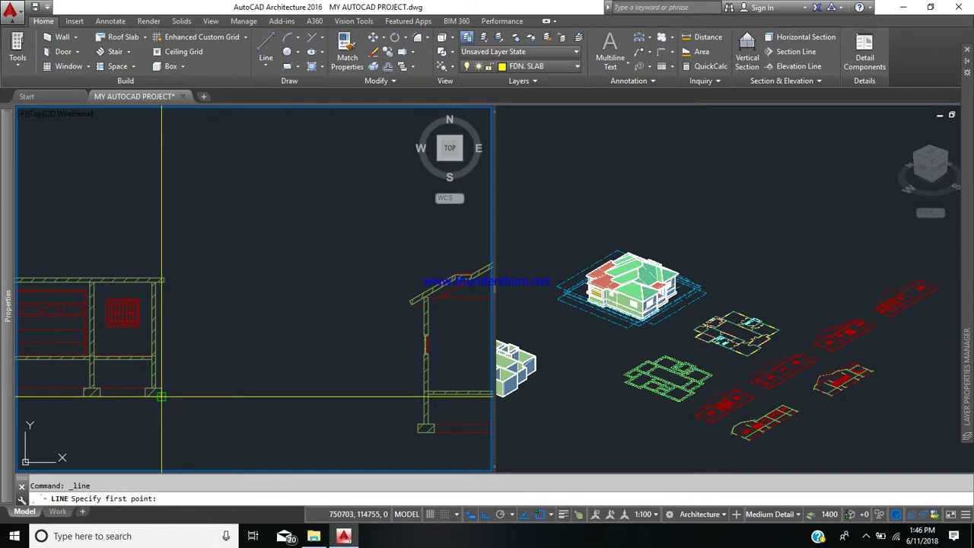
click(162, 395)
scroll(256, 373, down, 5)
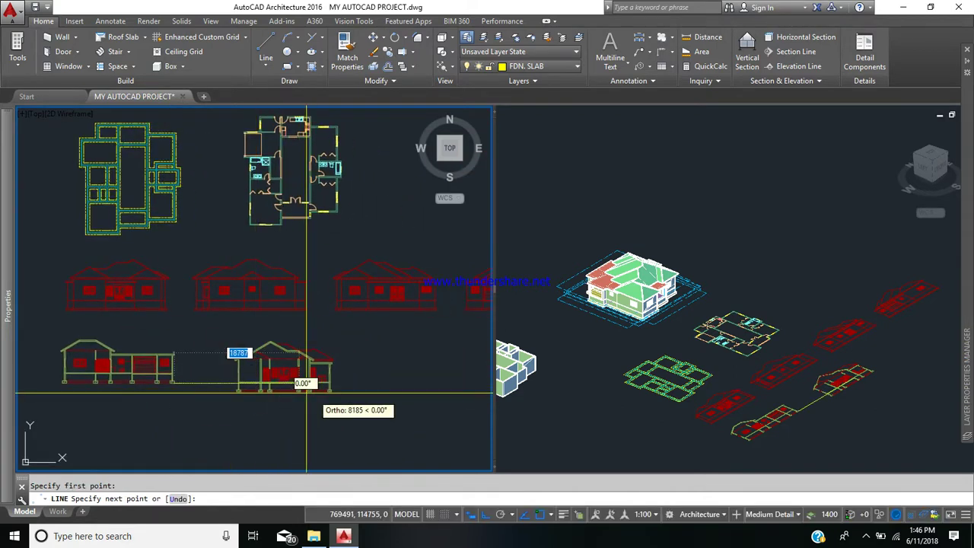
click(385, 383)
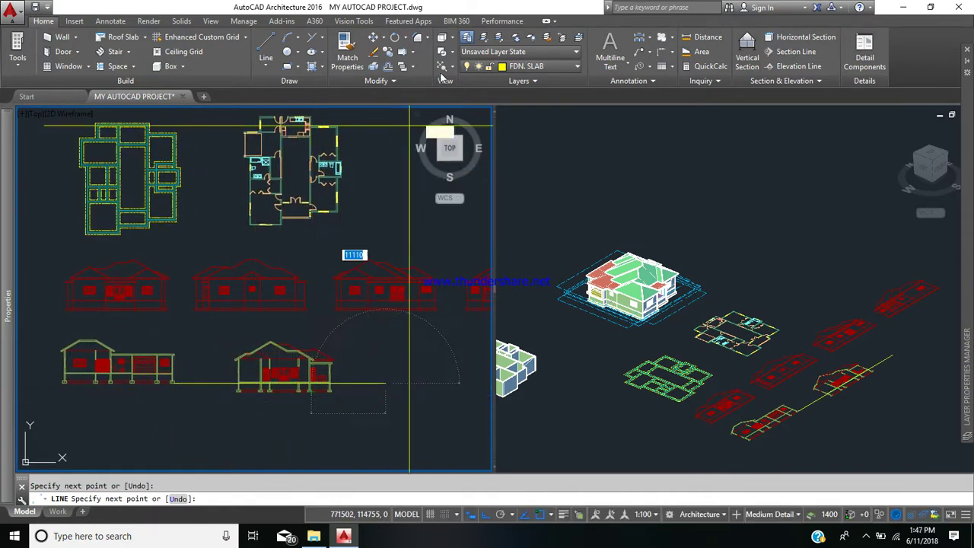
Move the second section straight up from its westernmost footing's lower corner, snapping that corner level with the guide line
scroll(251, 363, up, 5)
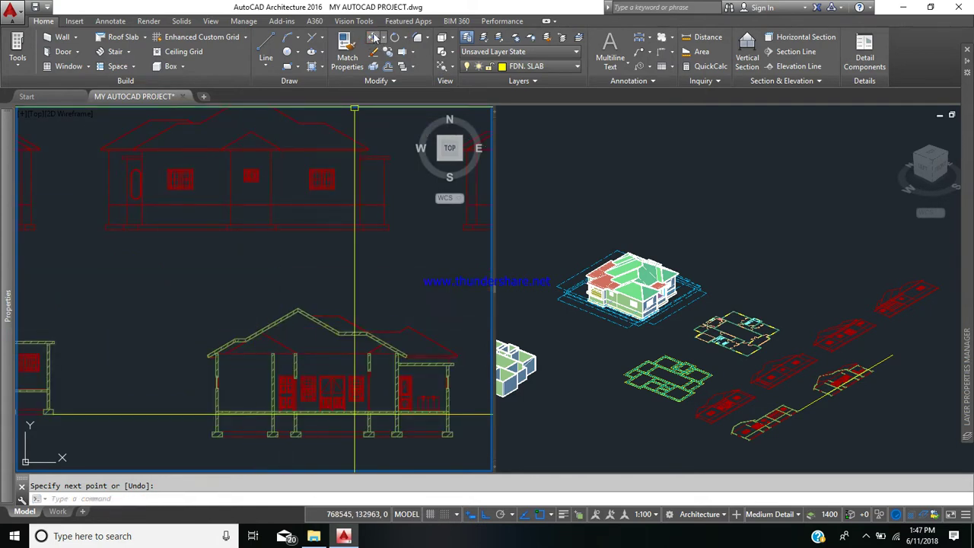
click(224, 431)
scroll(198, 453, up, 5)
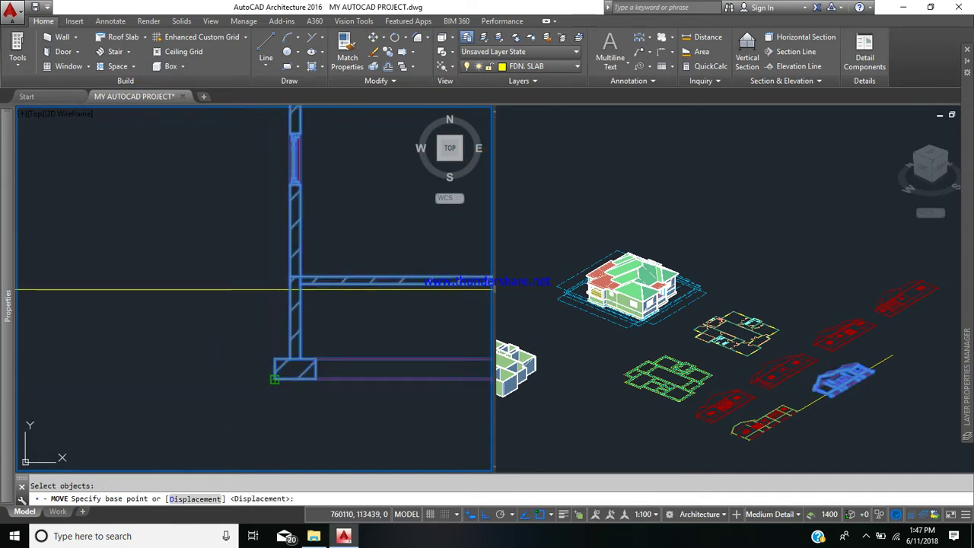
click(275, 378)
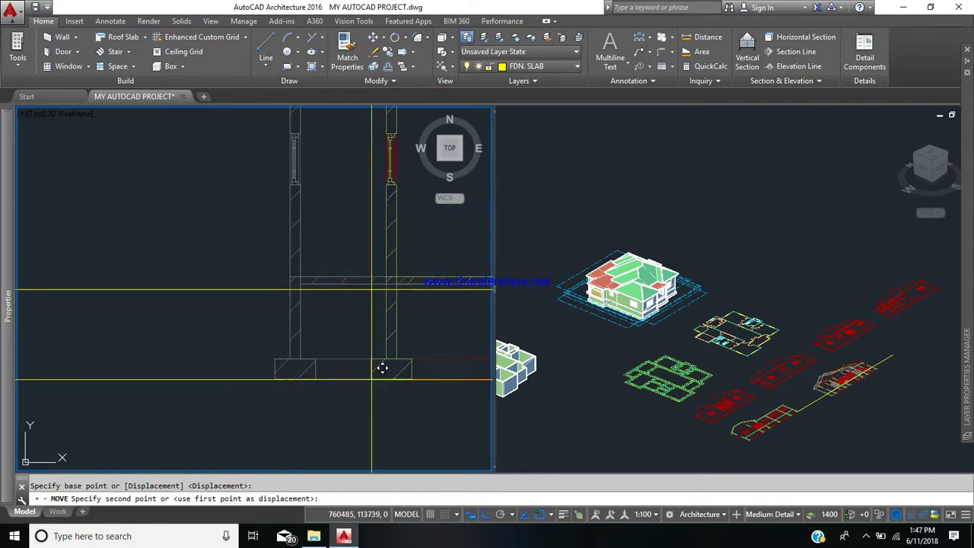
click(550, 516)
click(572, 426)
click(274, 261)
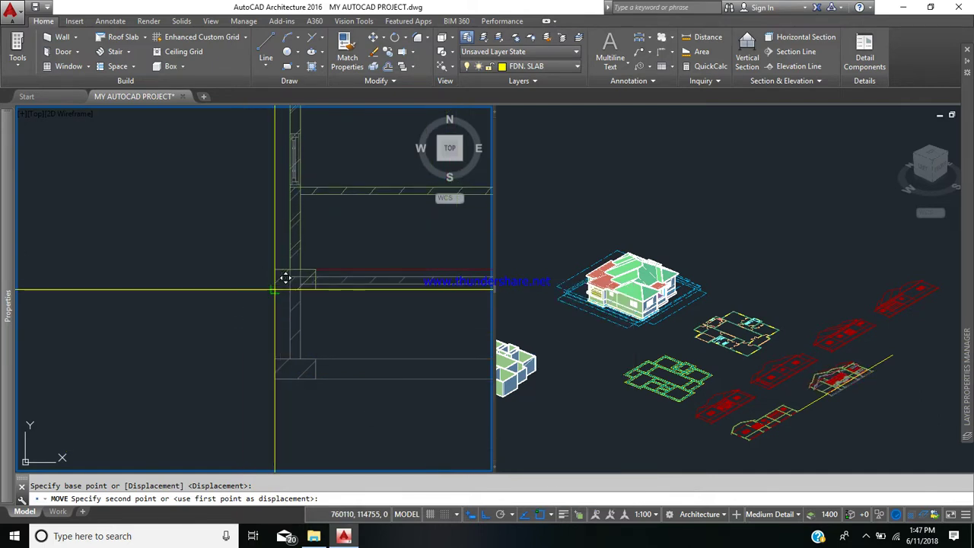
Move the second section horizontally west with Ortho on, closer to the first section
scroll(259, 332, down, 5)
click(297, 244)
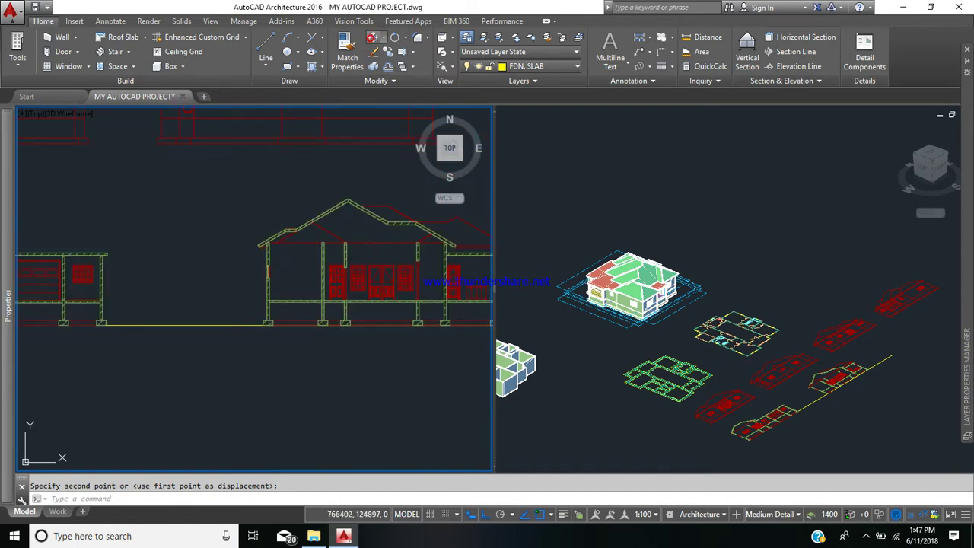
click(307, 325)
key(Return)
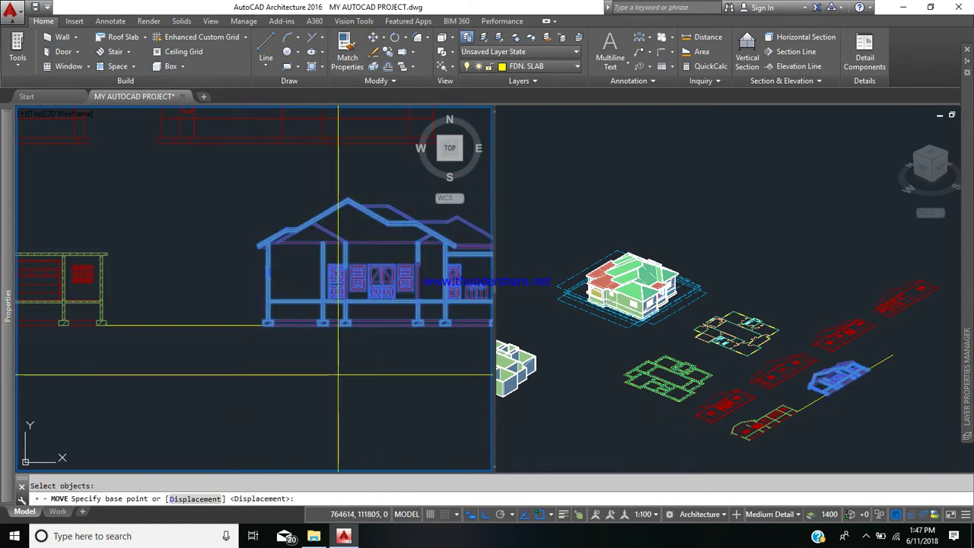
click(342, 375)
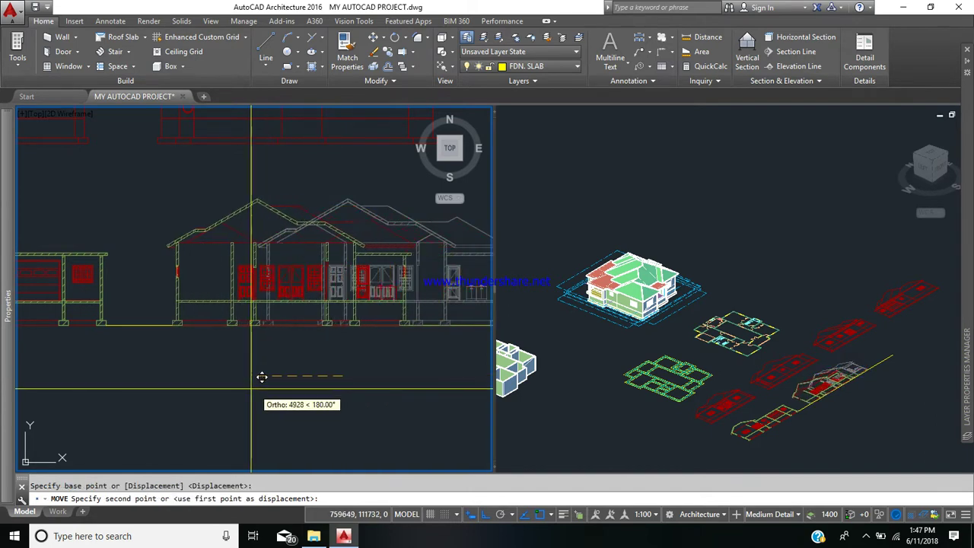
click(322, 337)
scroll(312, 380, down, 5)
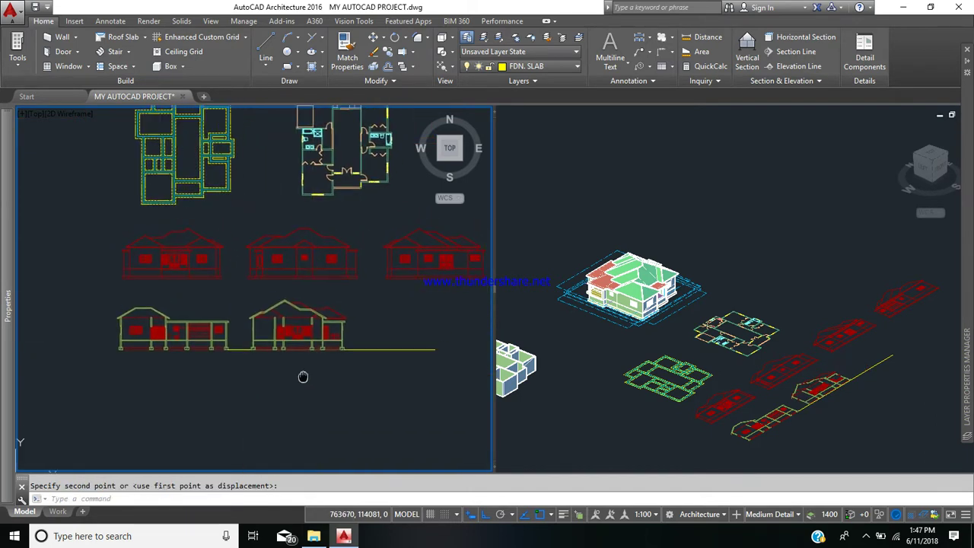
Delete the horizontal guide line running along the base of the two sections
click(358, 386)
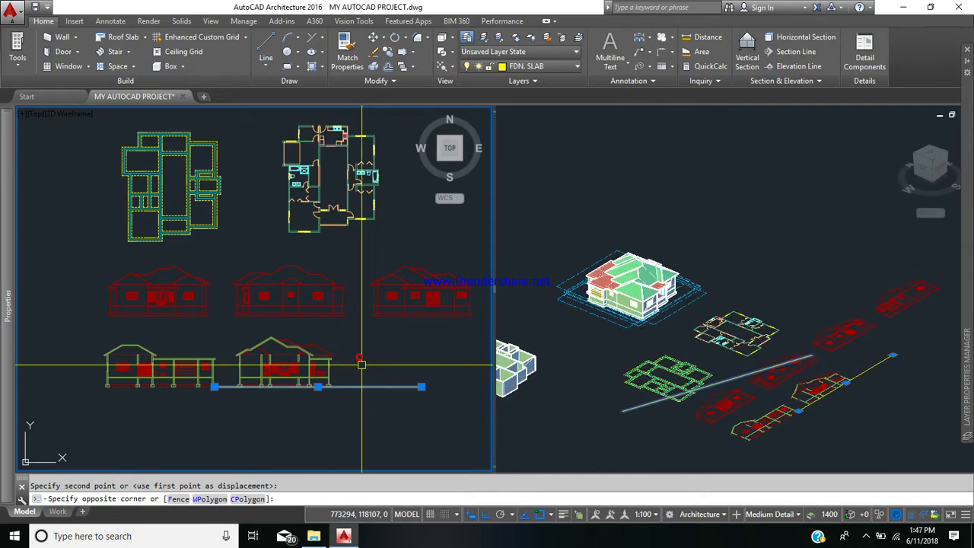
click(357, 357)
key(Delete)
scroll(315, 365, down, 4)
mouse_move(315, 366)
middle_down()
mouse_move(262, 417)
mouse_move(202, 373)
middle_up()
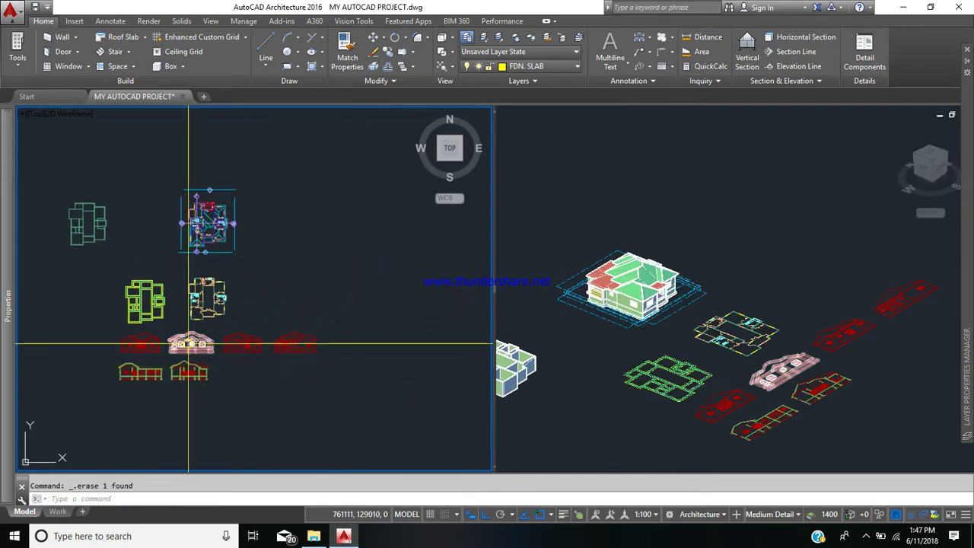
Draw a large rectangle enclosing the foundation plan, floor plan, four elevations and two sections, with spare room east and south
scroll(191, 344, up, 3)
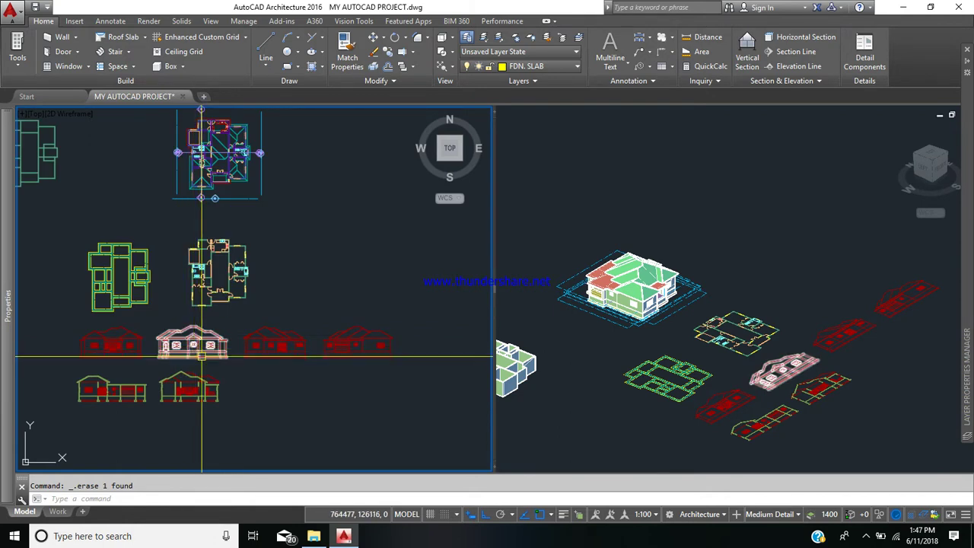
click(177, 388)
scroll(233, 354, down, 3)
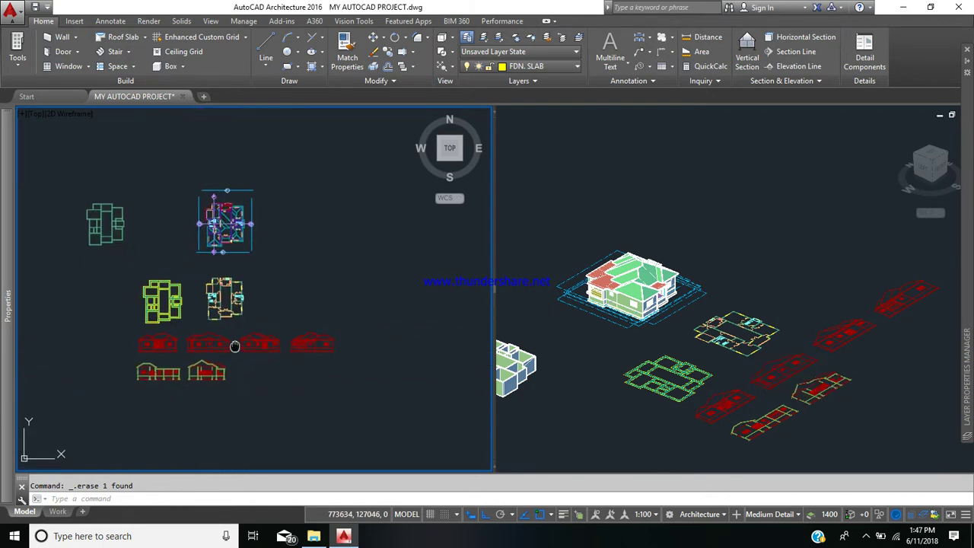
click(288, 68)
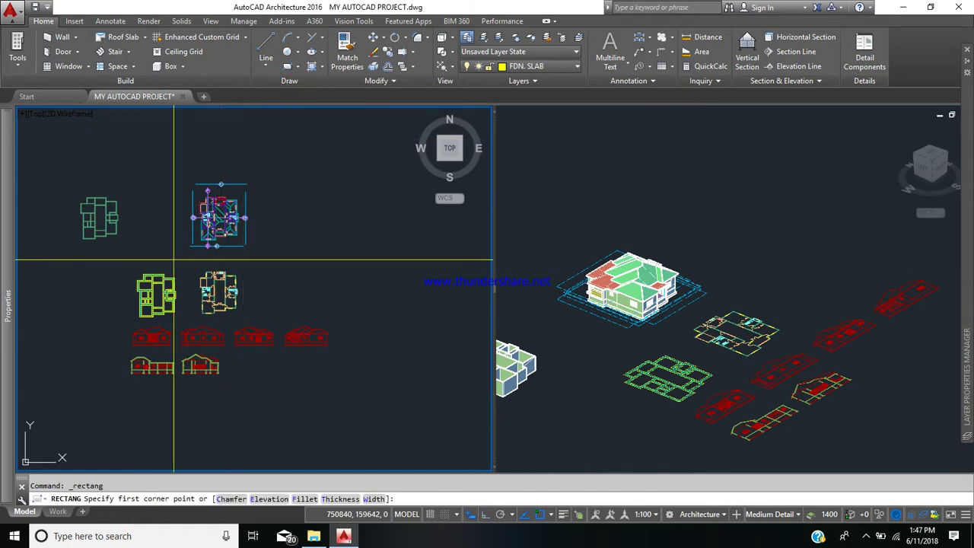
click(112, 261)
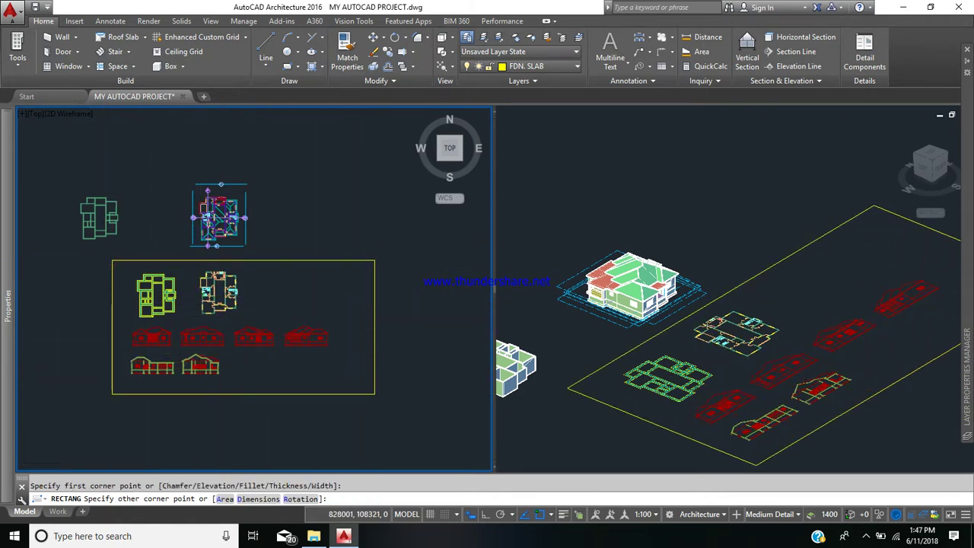
scroll(361, 372, down, 3)
scroll(335, 335, up, 2)
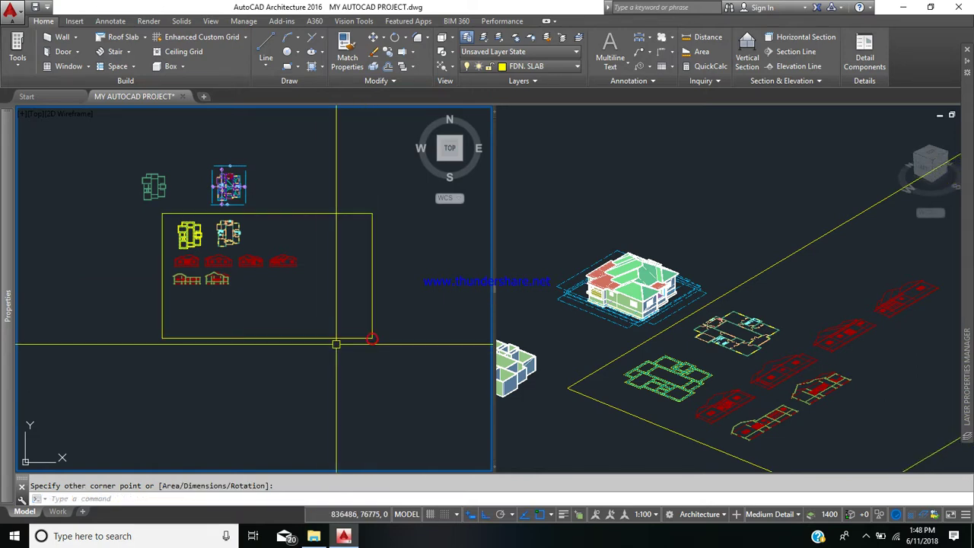
click(372, 338)
Review the arrangement of plans, elevations and sections inside the rectangle
scroll(273, 240, down, 2)
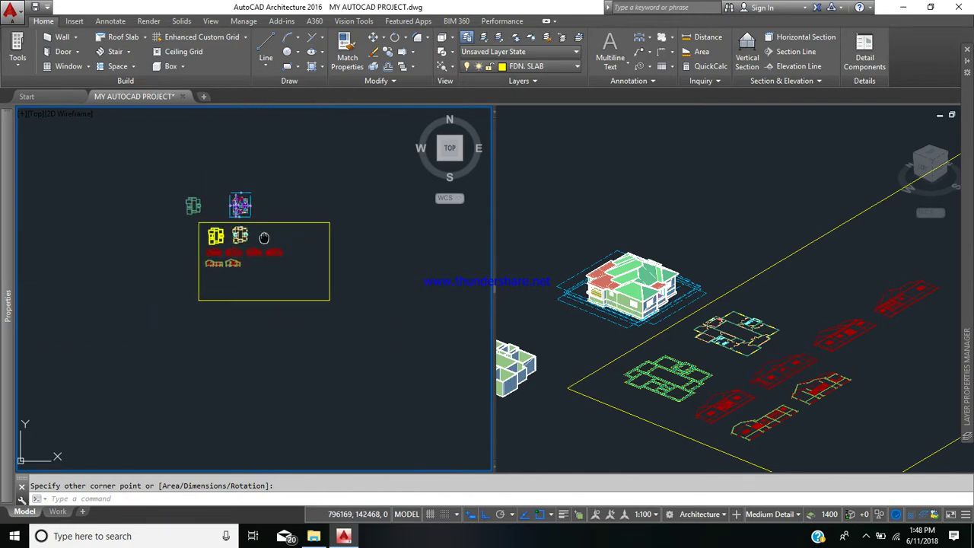
middle_drag(264, 233, 207, 220)
scroll(195, 229, up, 4)
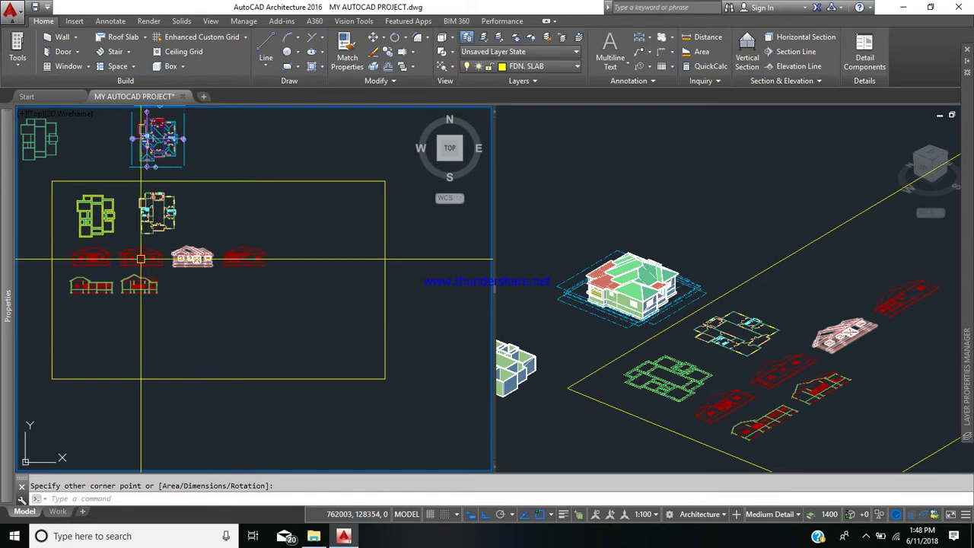
middle_drag(140, 260, 174, 307)
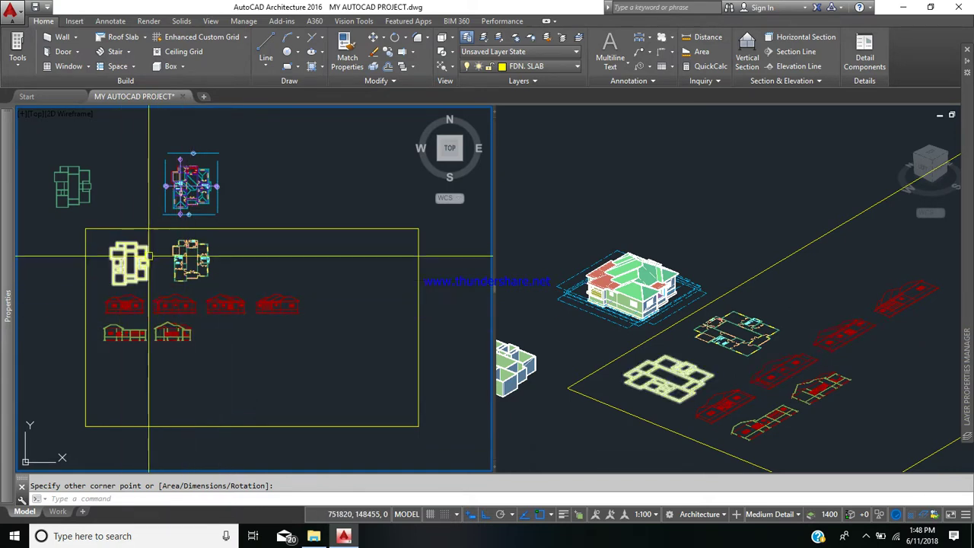
middle_drag(155, 261, 181, 269)
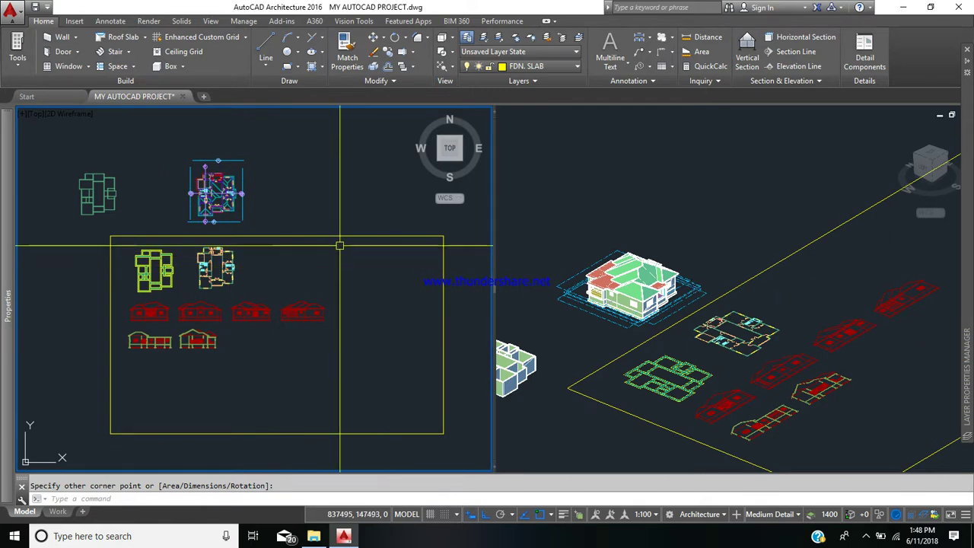
click(93, 135)
click(84, 131)
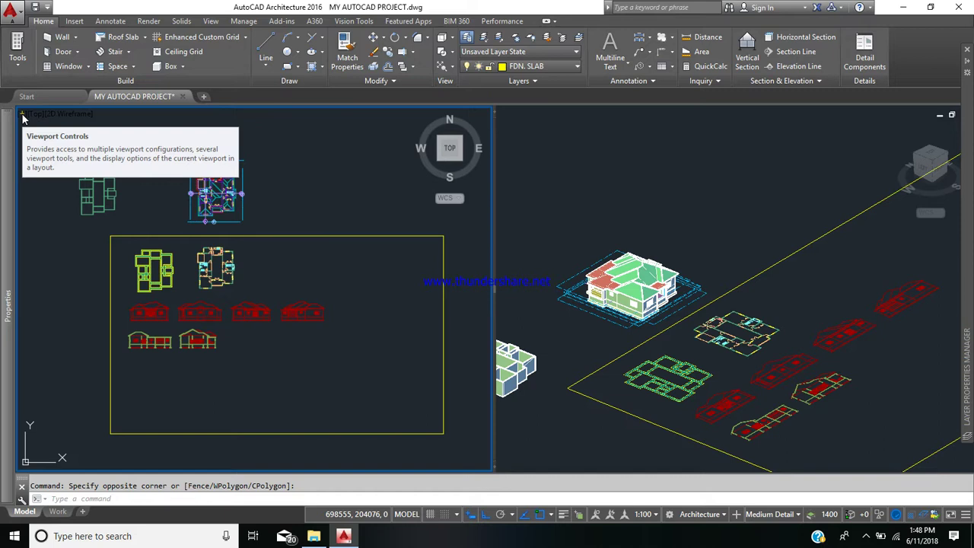
Change the viewport configuration to Single so that the top view fills the drawing area
click(23, 116)
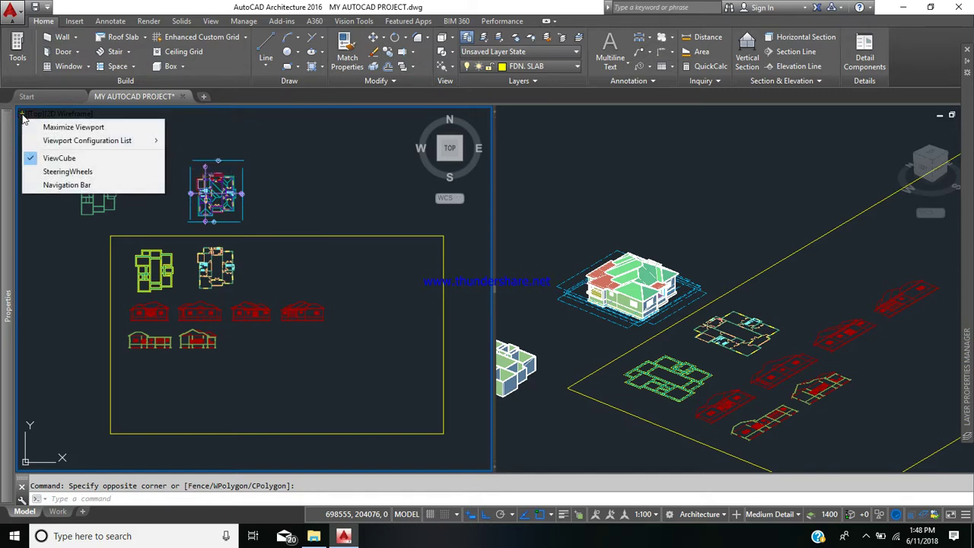
mouse_move(66, 142)
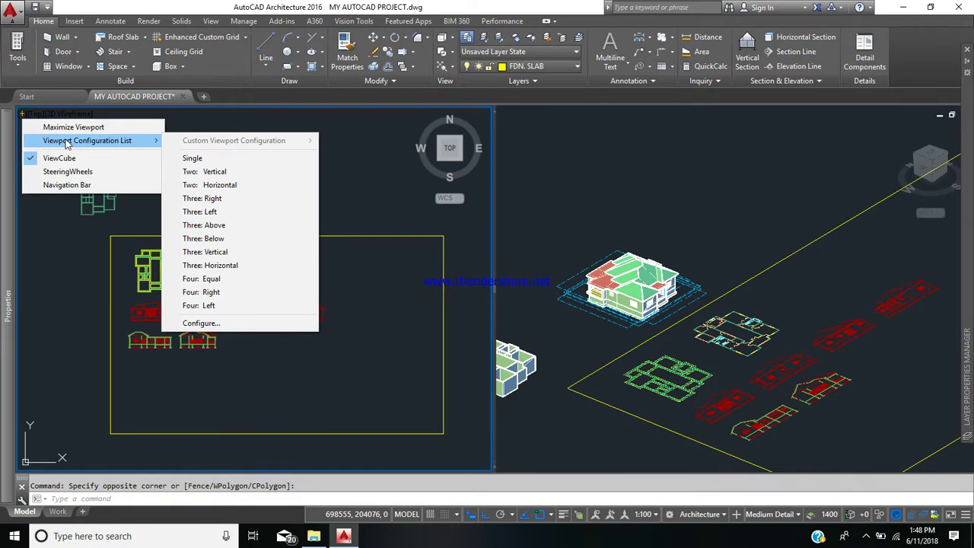
click(245, 158)
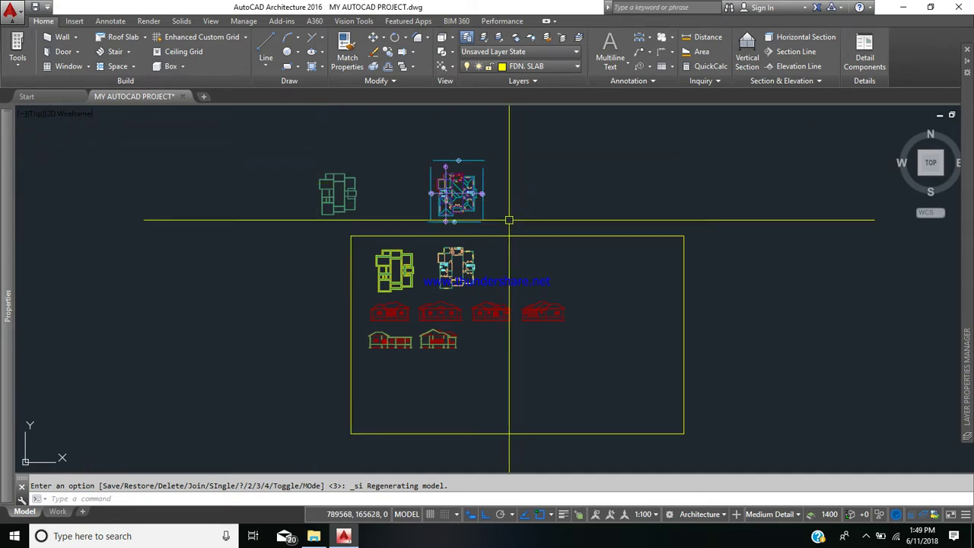
Examine the foundation plan, floor plan, four elevations and two sections laid out inside the rectangle
middle_drag(477, 282, 436, 278)
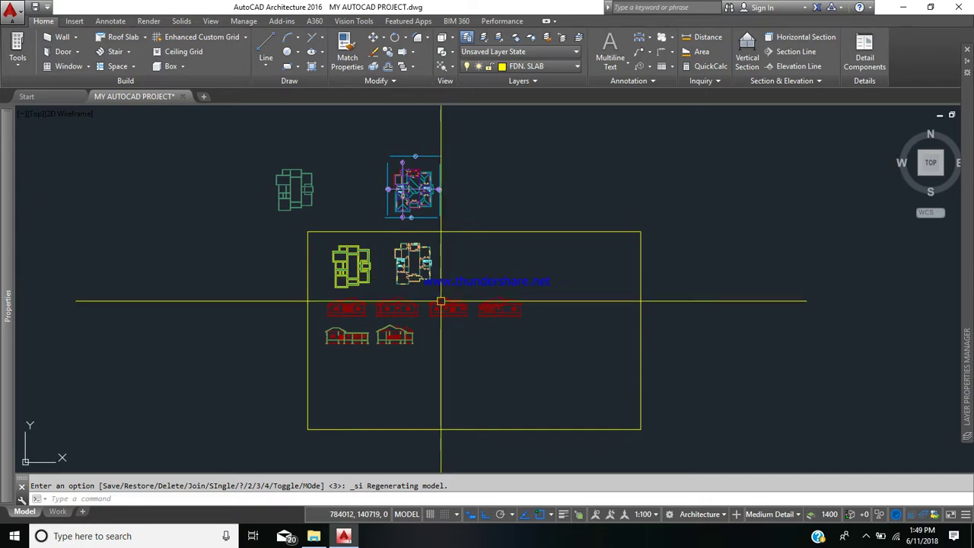
scroll(449, 280, up, 2)
scroll(389, 335, up, 2)
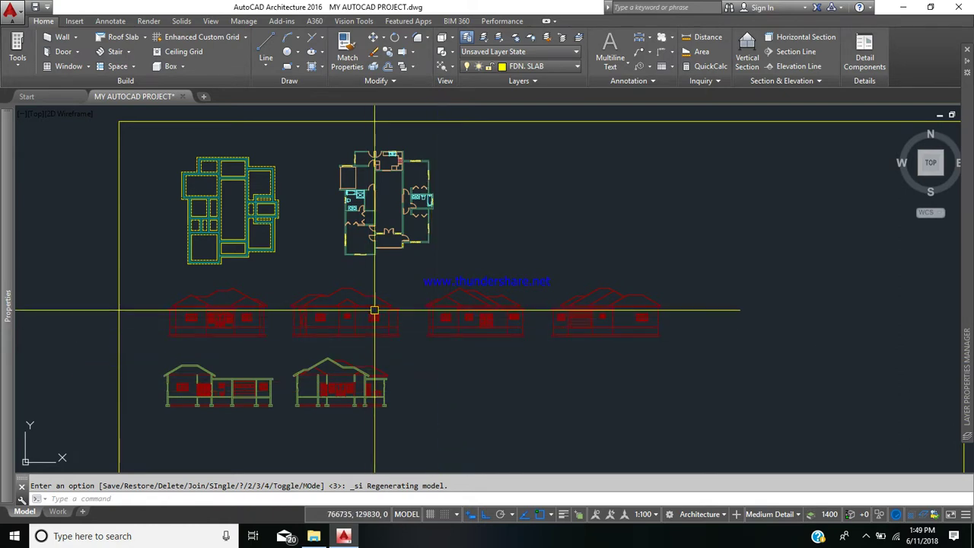
click(347, 320)
key(Escape)
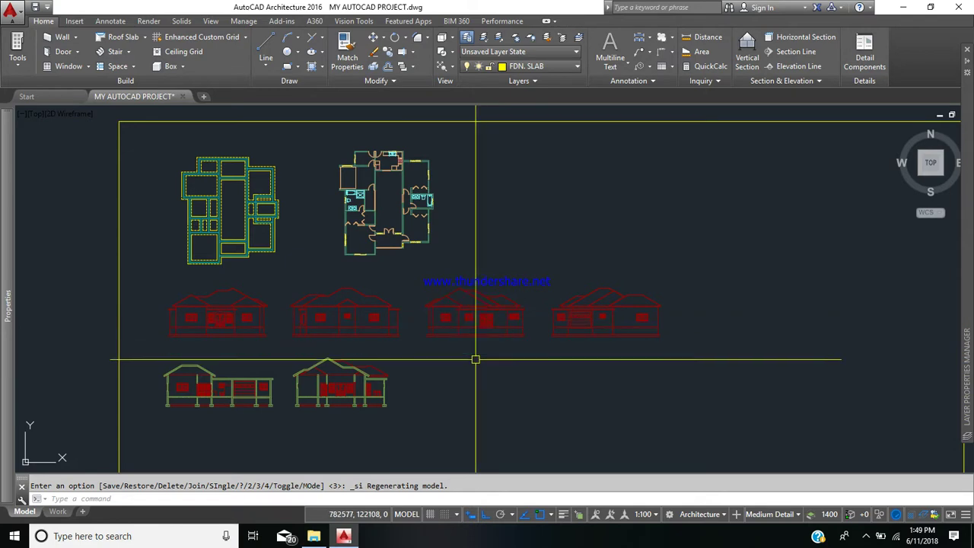
mouse_move(495, 398)
middle_down()
mouse_move(481, 389)
mouse_move(479, 413)
middle_up()
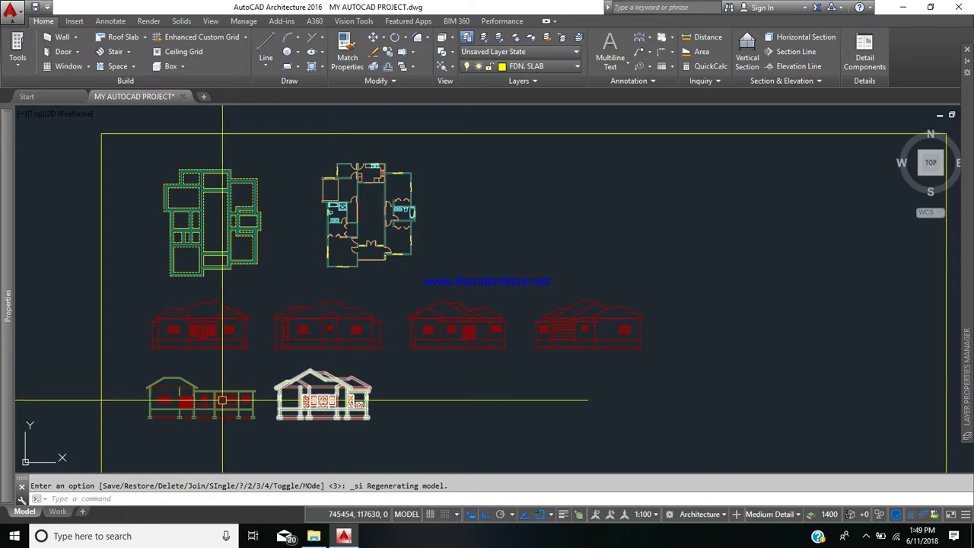
scroll(288, 390, down, 2)
scroll(288, 390, down, 4)
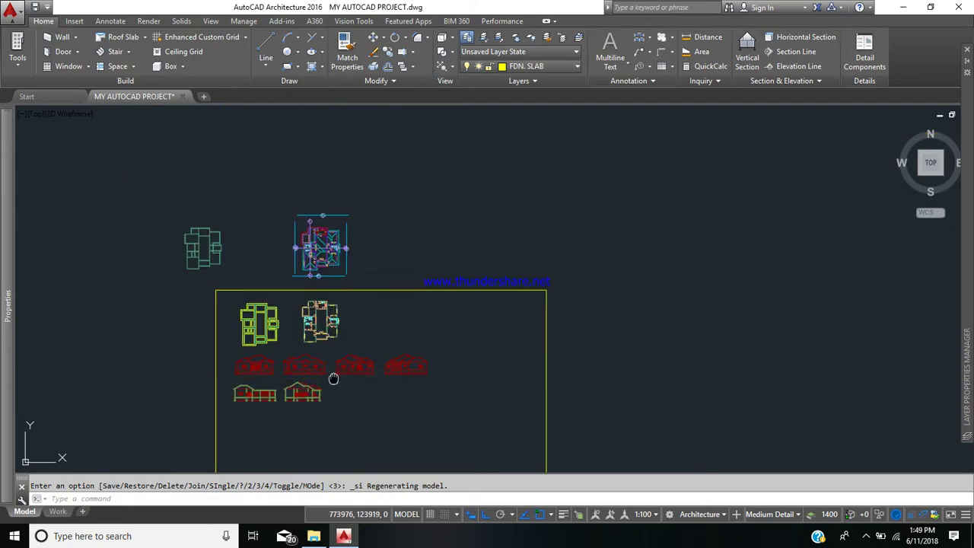
scroll(238, 307, up, 4)
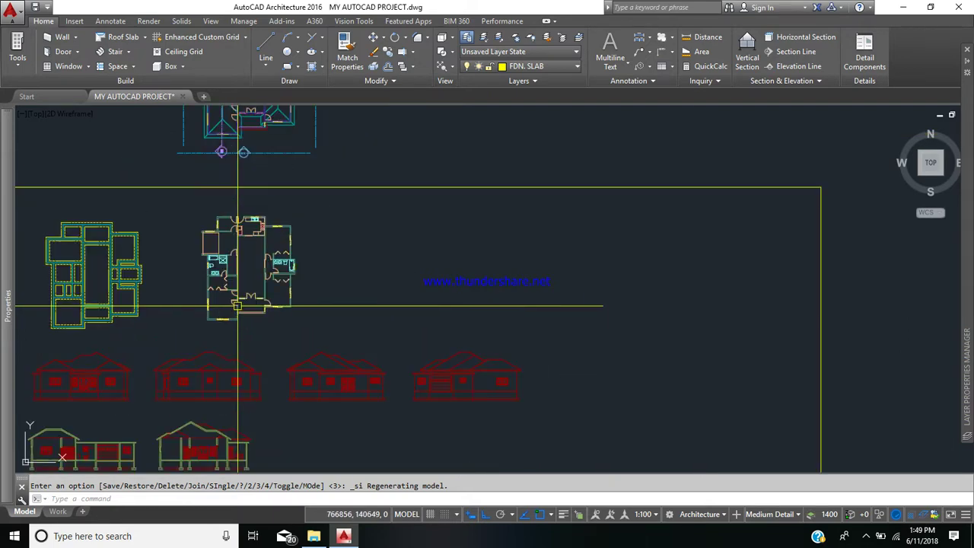
mouse_move(244, 337)
middle_down()
mouse_move(309, 337)
mouse_move(344, 380)
middle_up()
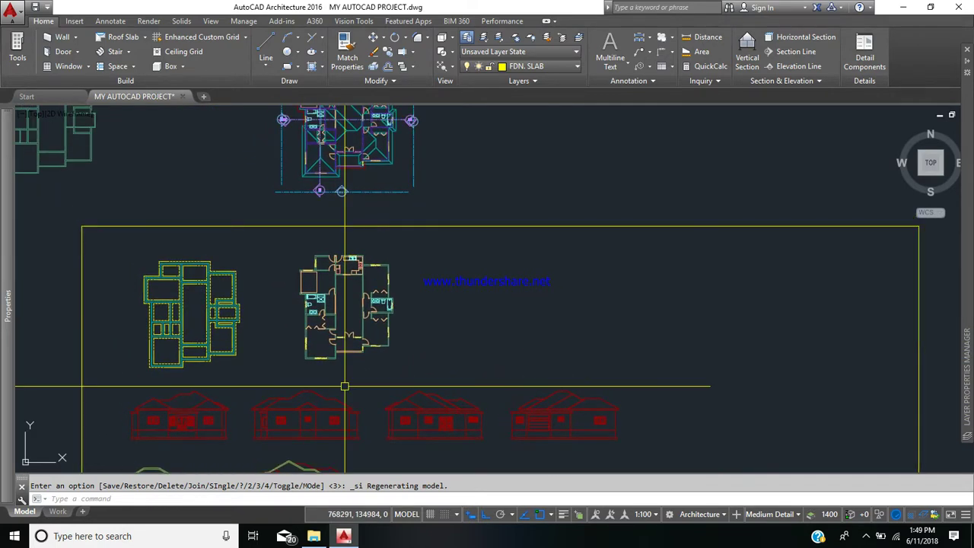
scroll(290, 298, up, 2)
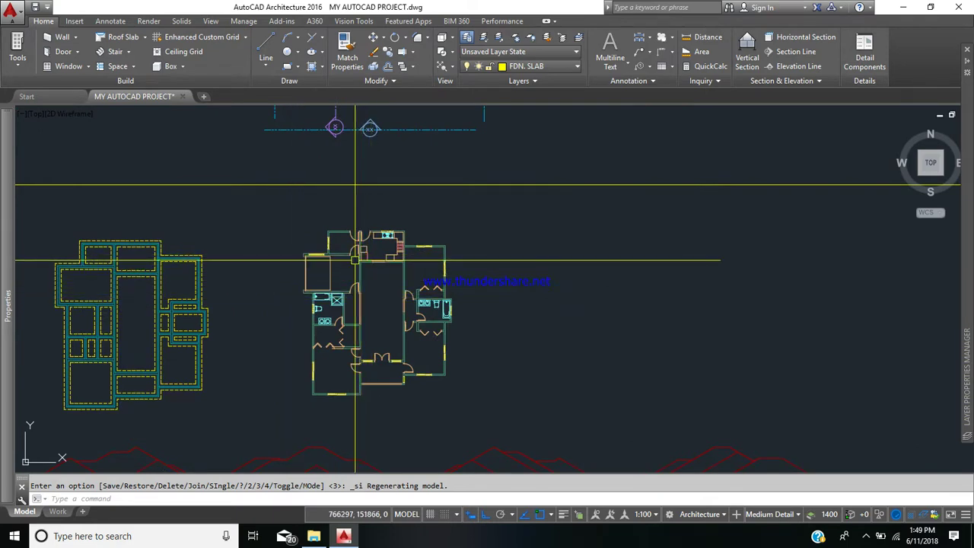
scroll(353, 262, down, 4)
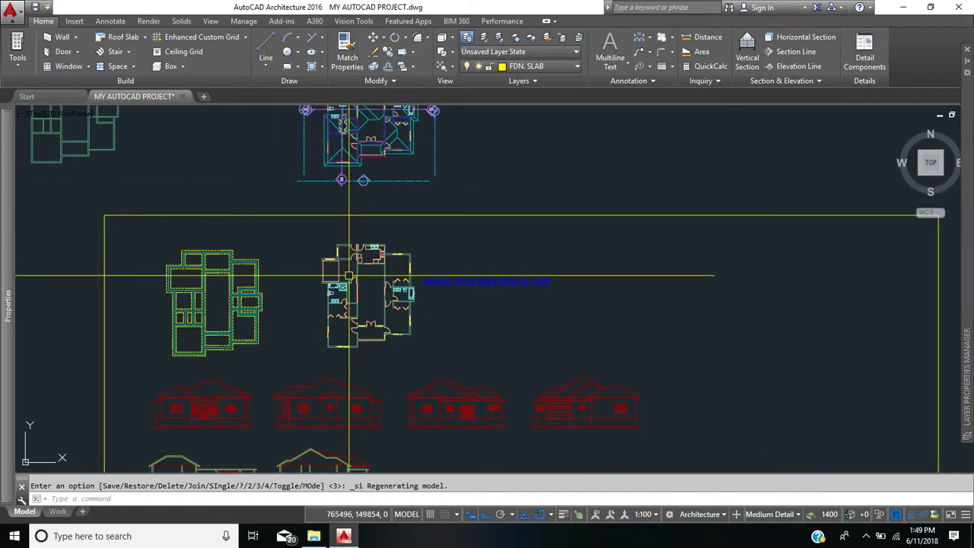
scroll(350, 283, up, 2)
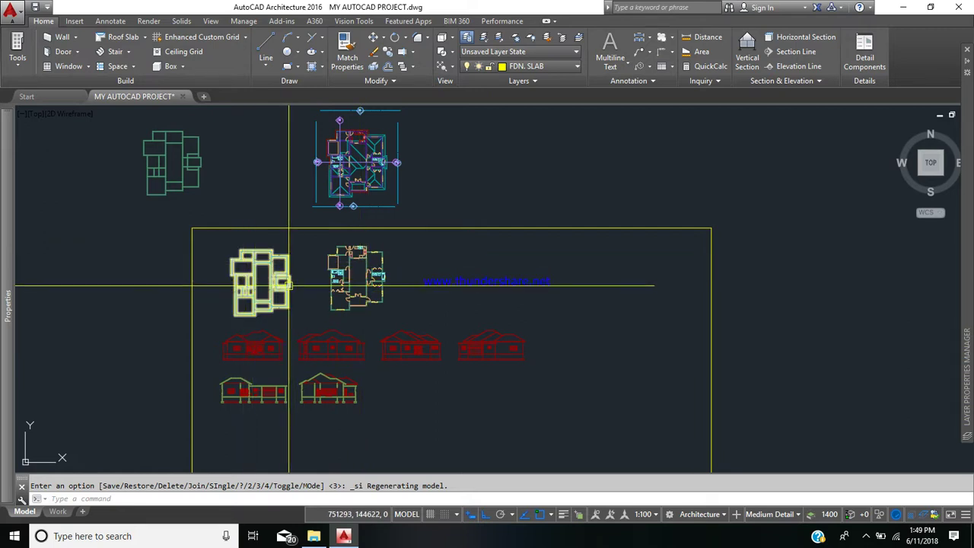
middle_drag(390, 289, 387, 312)
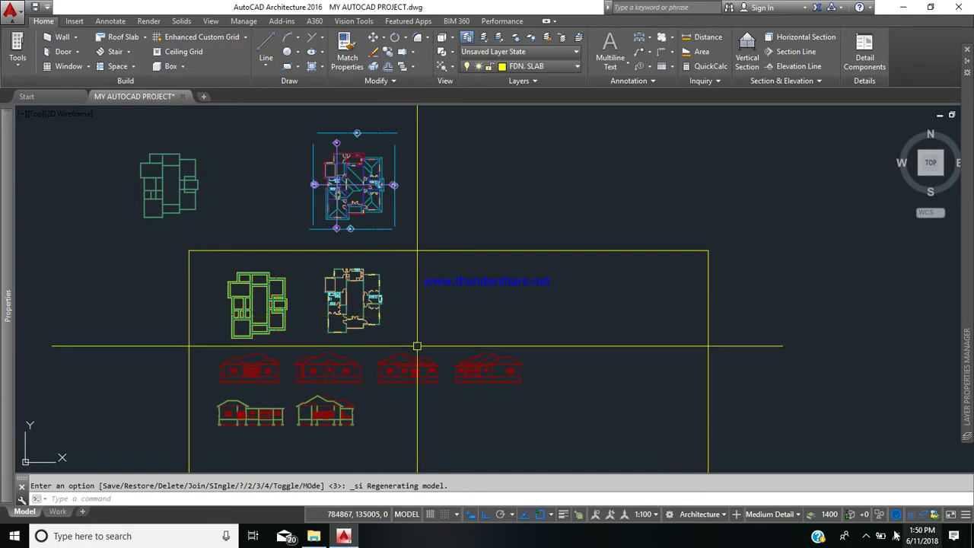
click(867, 537)
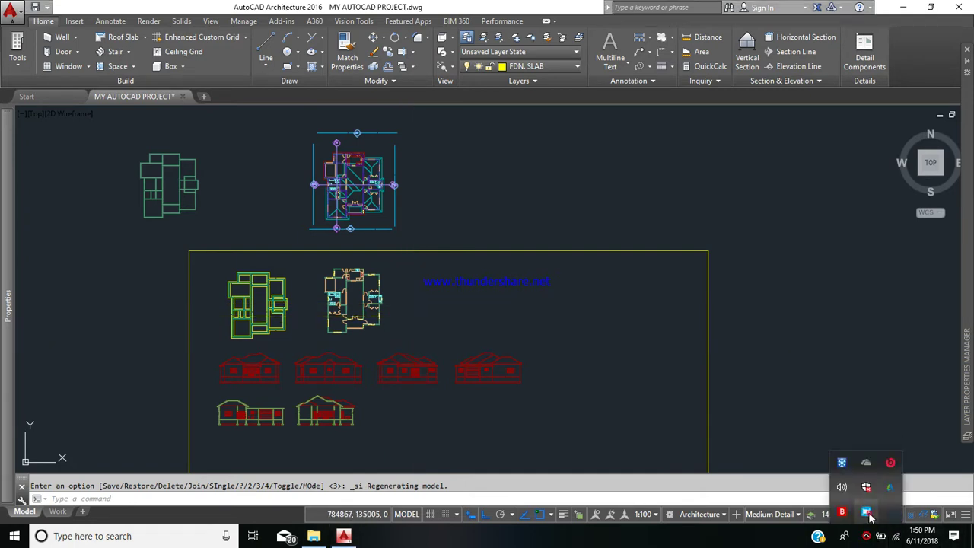